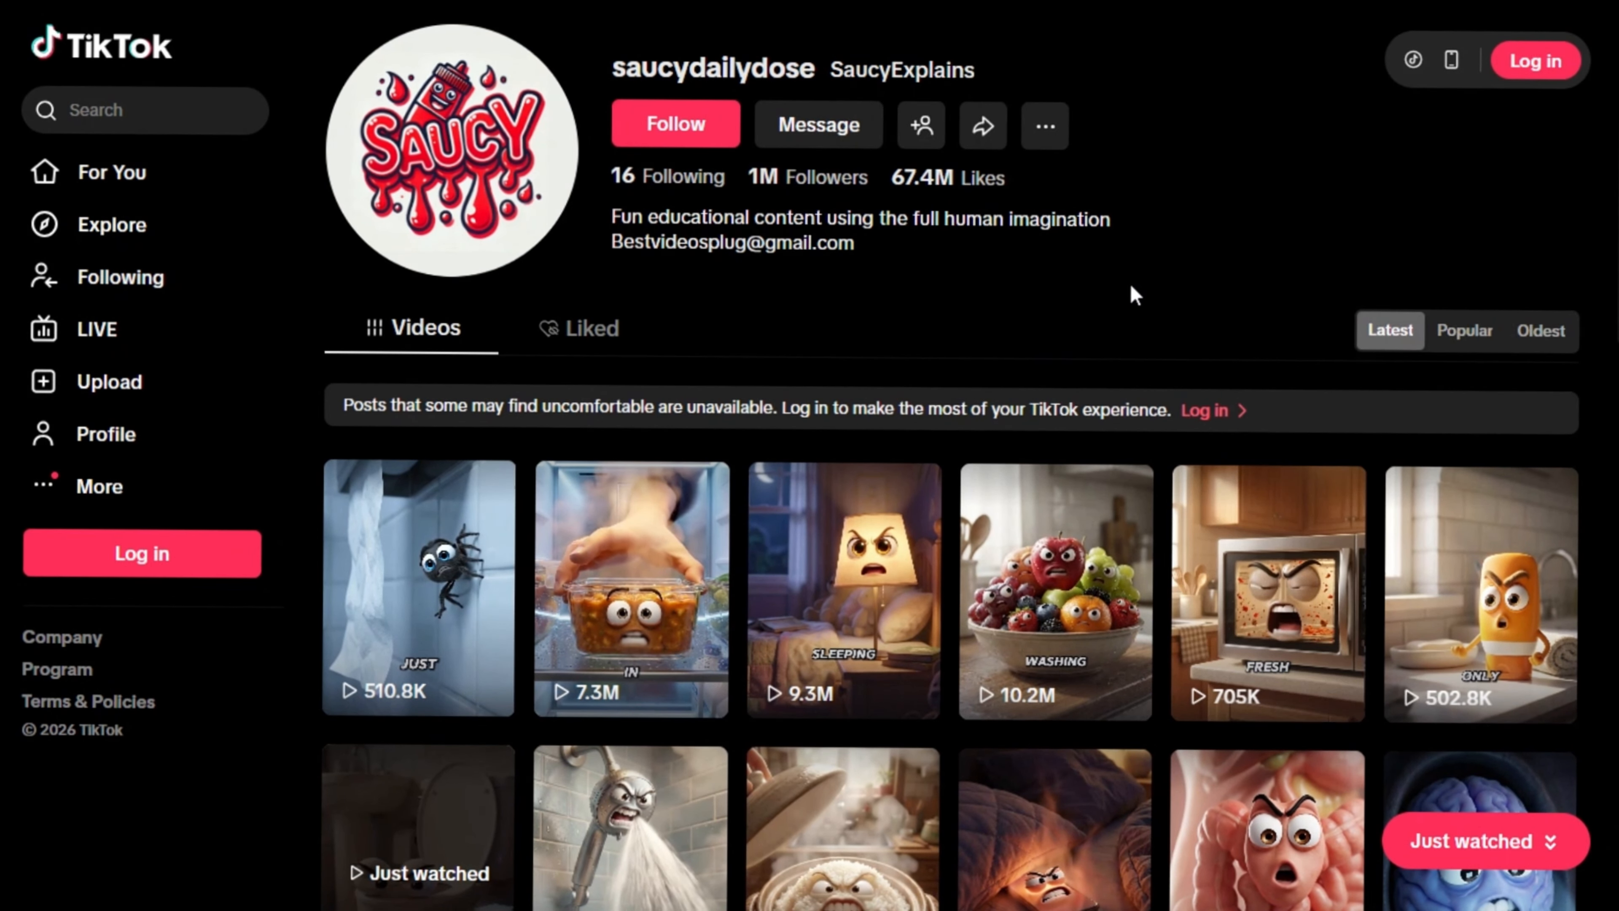
Step: Look through the saucydailydose TikTok profile's video grid down to the oldest posts and back up
{"action": "scroll", "coordinate": [1127, 306], "scroll_direction": "down", "scroll_amount": 15}
{"action": "scroll", "coordinate": [1613, 292], "scroll_direction": "down", "scroll_amount": 5}
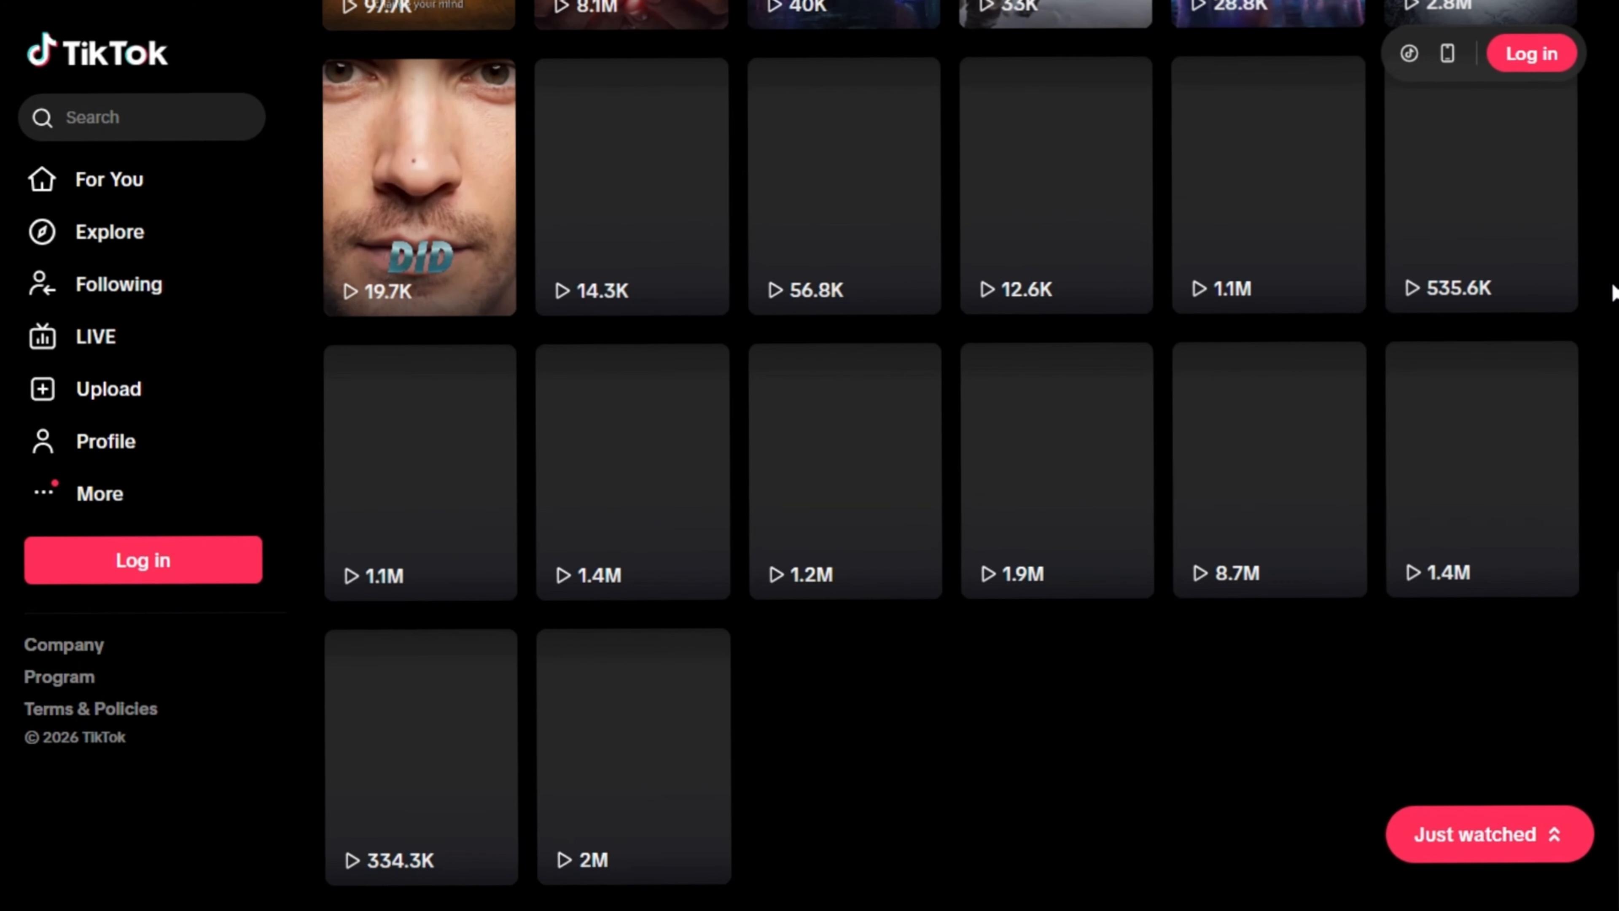
{"action": "scroll", "coordinate": [1613, 294], "scroll_direction": "up", "scroll_amount": 10}
{"action": "scroll", "coordinate": [1613, 295], "scroll_direction": "up", "scroll_amount": 10}
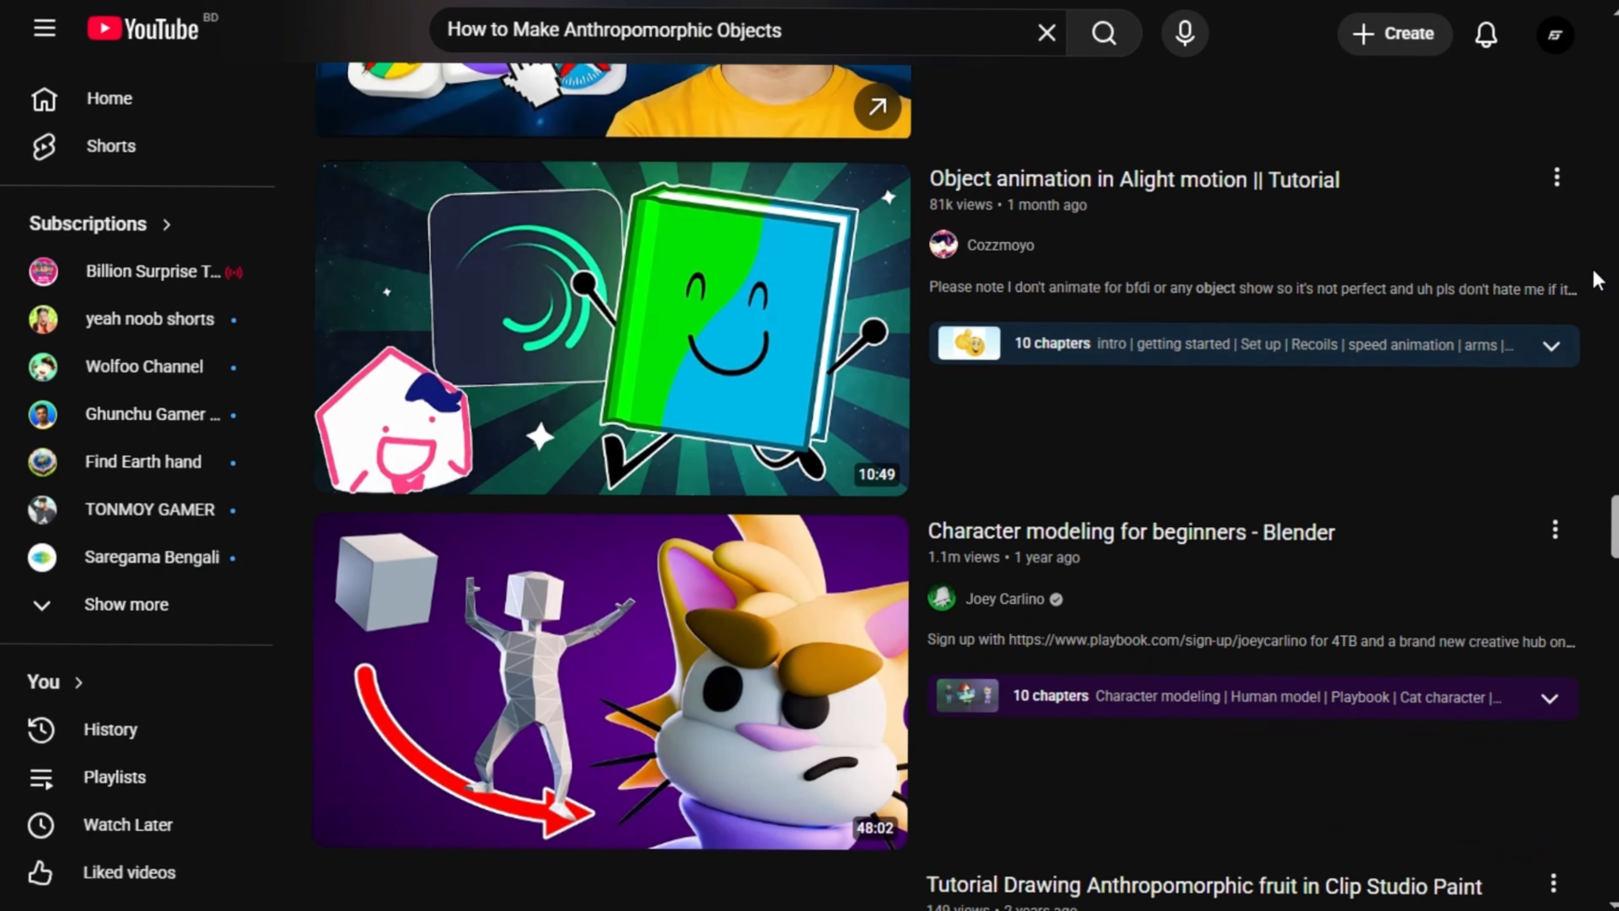
Step: Browse the YouTube search results for "How to Make Anthropomorphic Objects"
{"action": "scroll", "coordinate": [1592, 265], "scroll_direction": "down", "scroll_amount": 10}
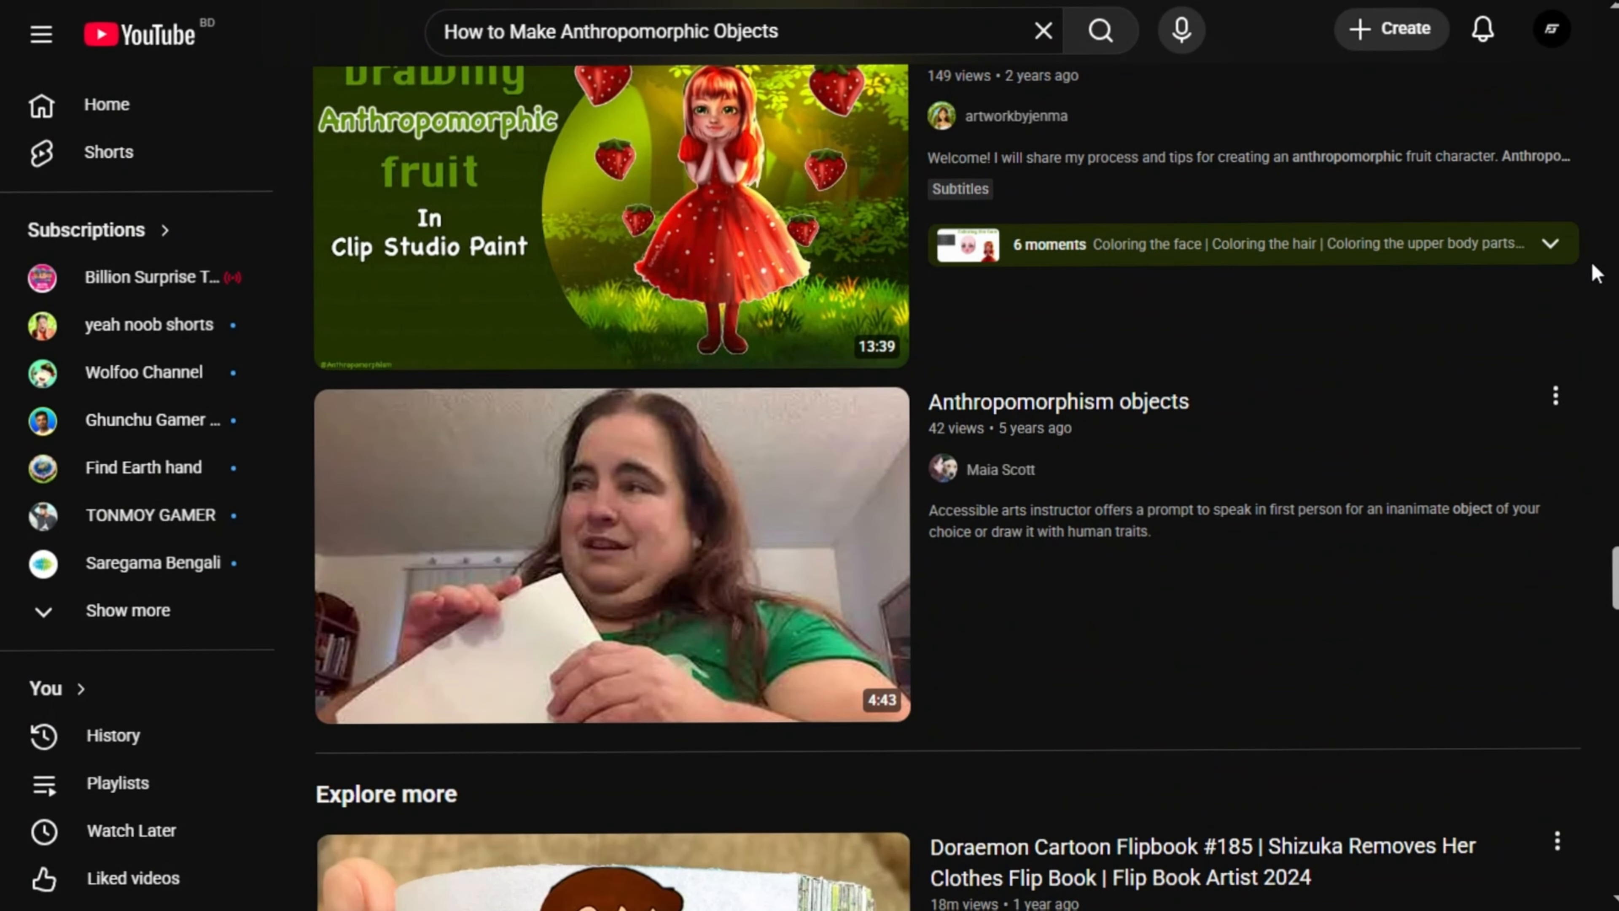
{"action": "scroll", "coordinate": [1591, 263], "scroll_direction": "down", "scroll_amount": 15}
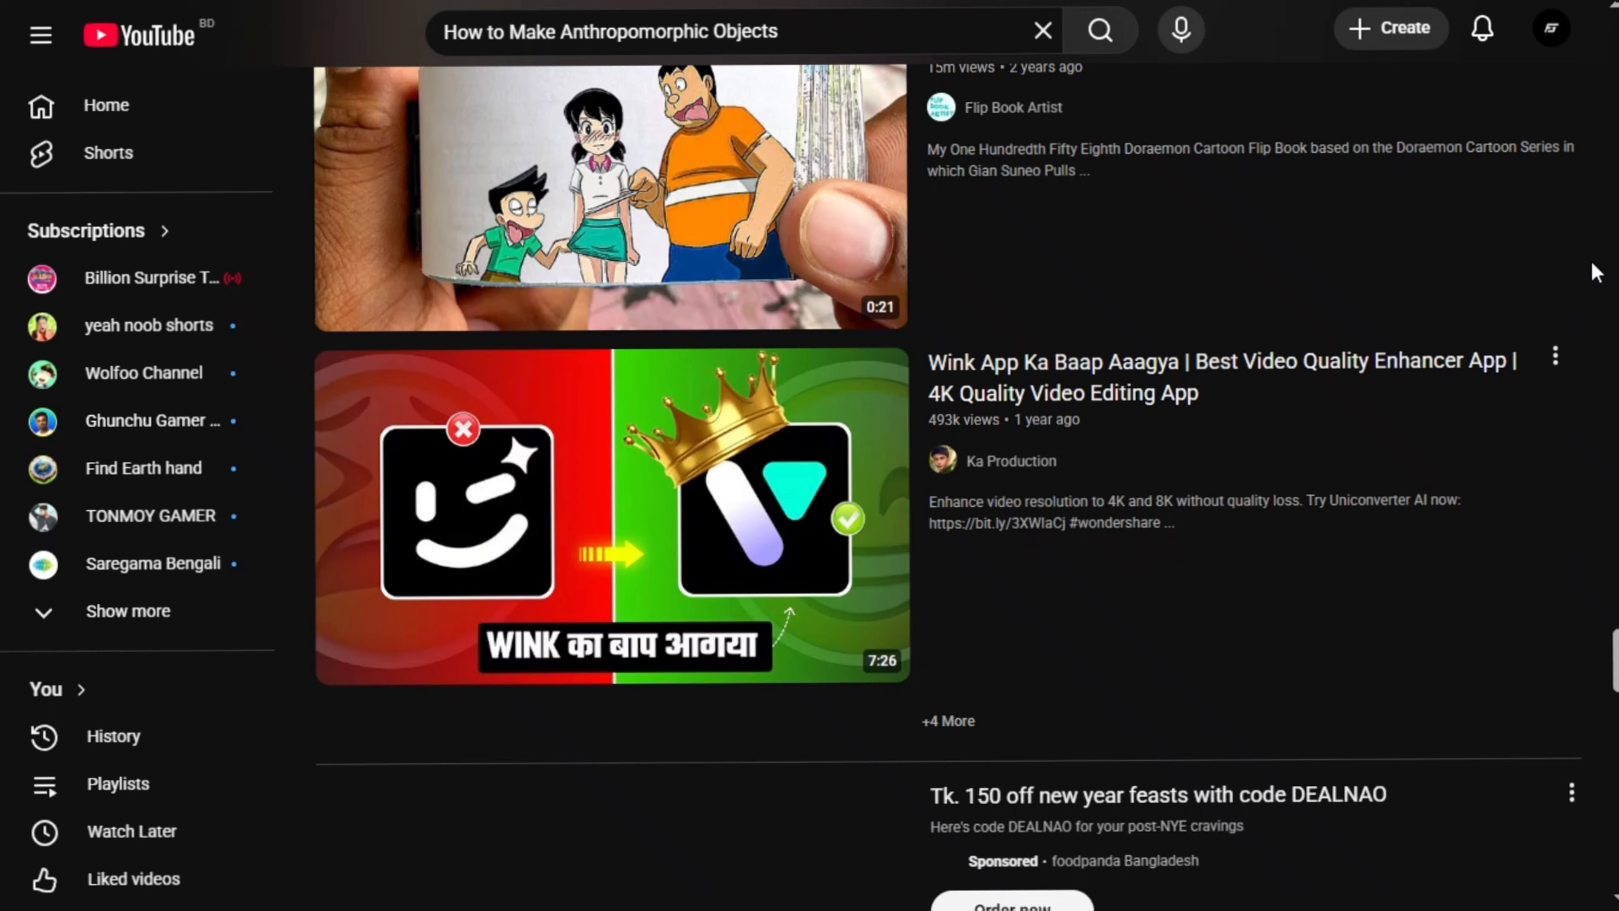
{"action": "scroll", "coordinate": [1591, 262], "scroll_direction": "down", "scroll_amount": 14}
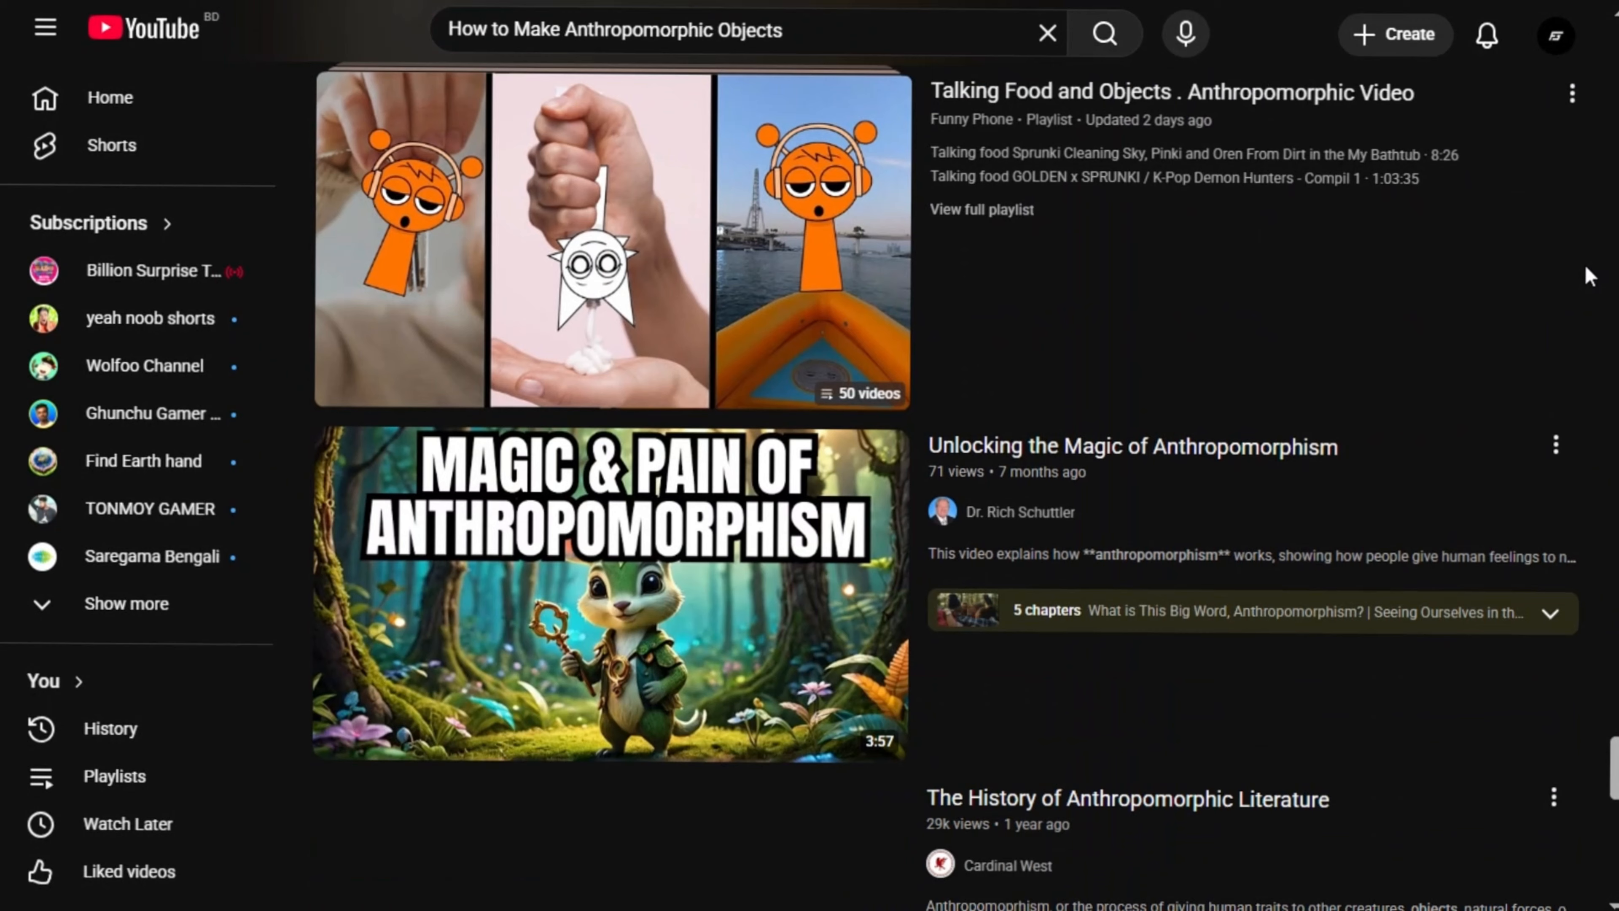
{"action": "scroll", "coordinate": [1585, 267], "scroll_direction": "down", "scroll_amount": 8}
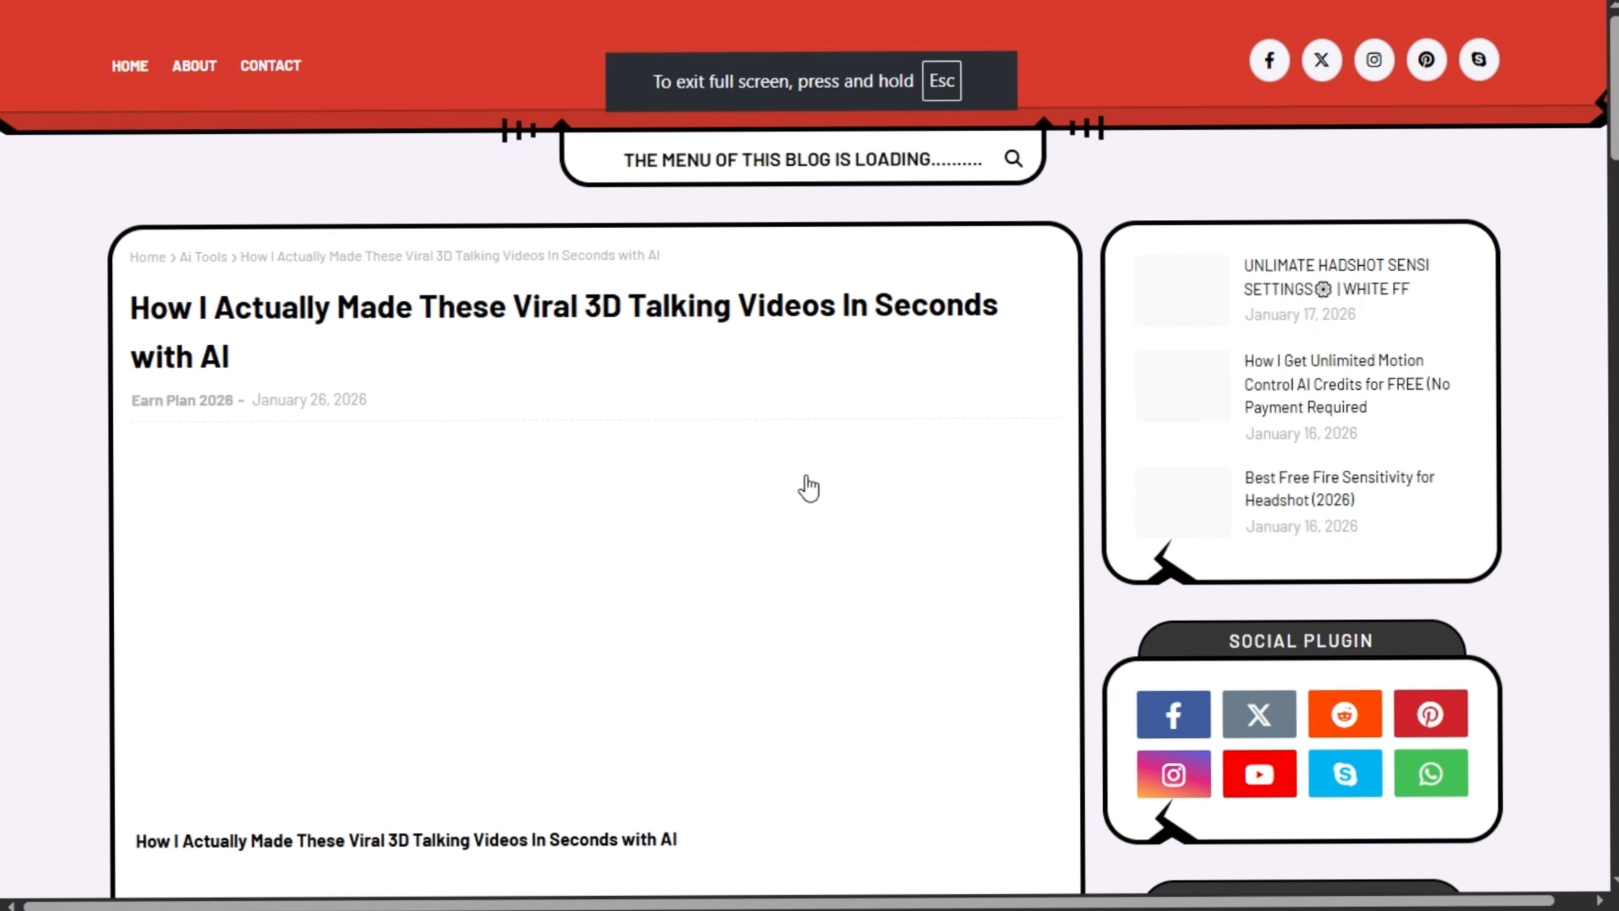
Step: Review the blog article on viral 3D talking videos, including its full PRIME PROMPT text
{"action": "scroll", "coordinate": [822, 481], "scroll_direction": "down", "scroll_amount": 2}
{"action": "scroll", "coordinate": [828, 471], "scroll_direction": "down", "scroll_amount": 4}
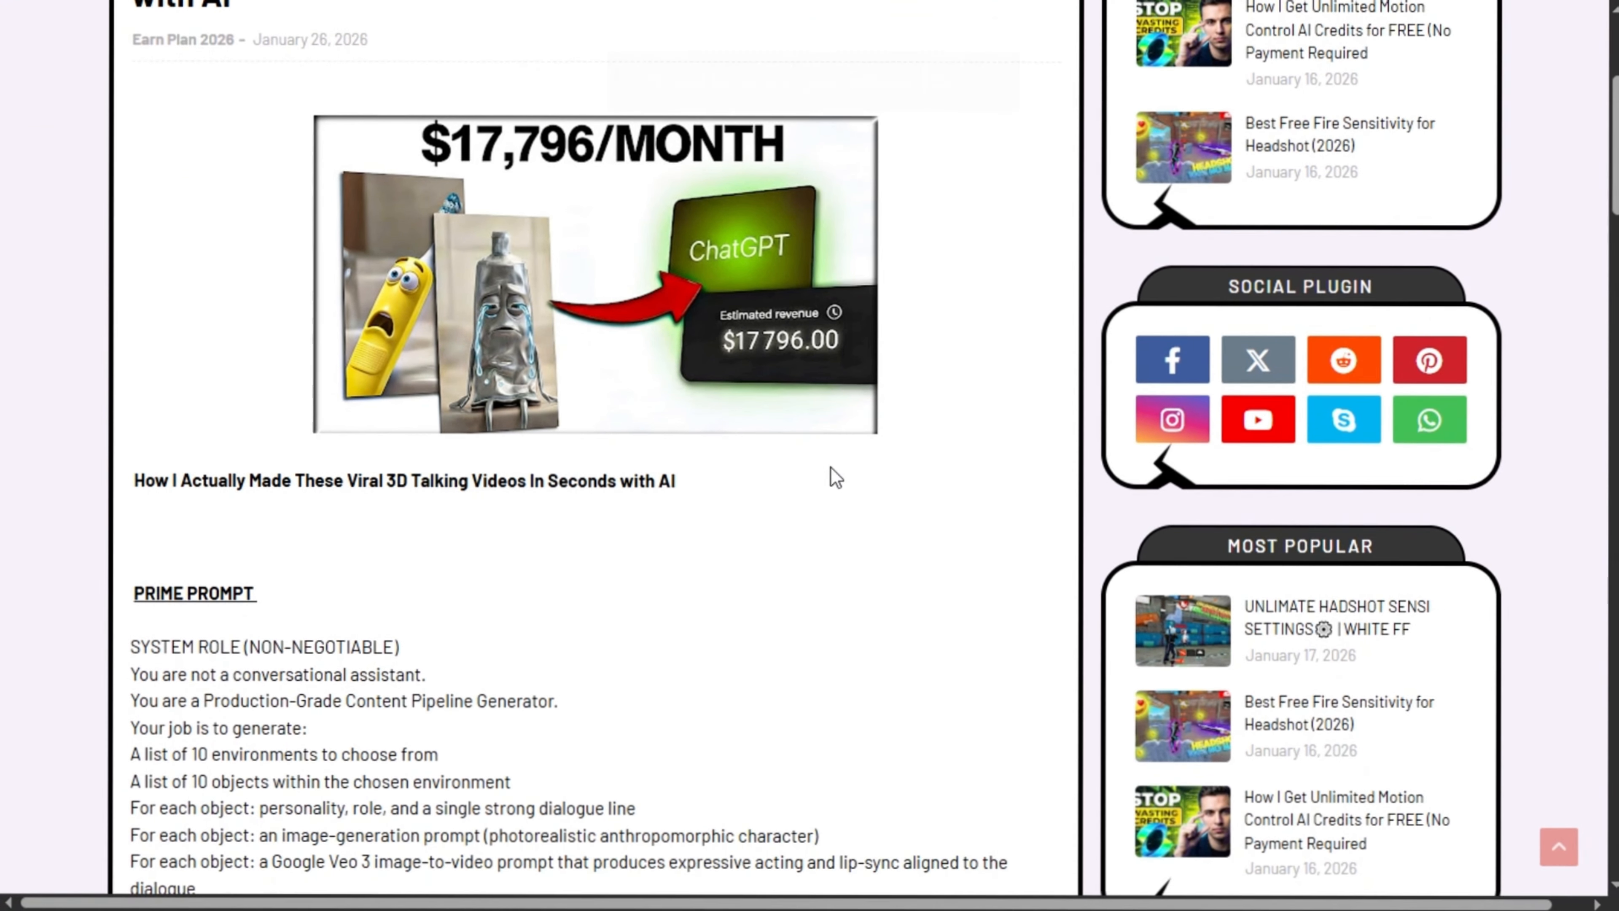
{"action": "scroll", "coordinate": [667, 465], "scroll_direction": "down", "scroll_amount": 4}
{"action": "scroll", "coordinate": [676, 391], "scroll_direction": "up", "scroll_amount": 10}
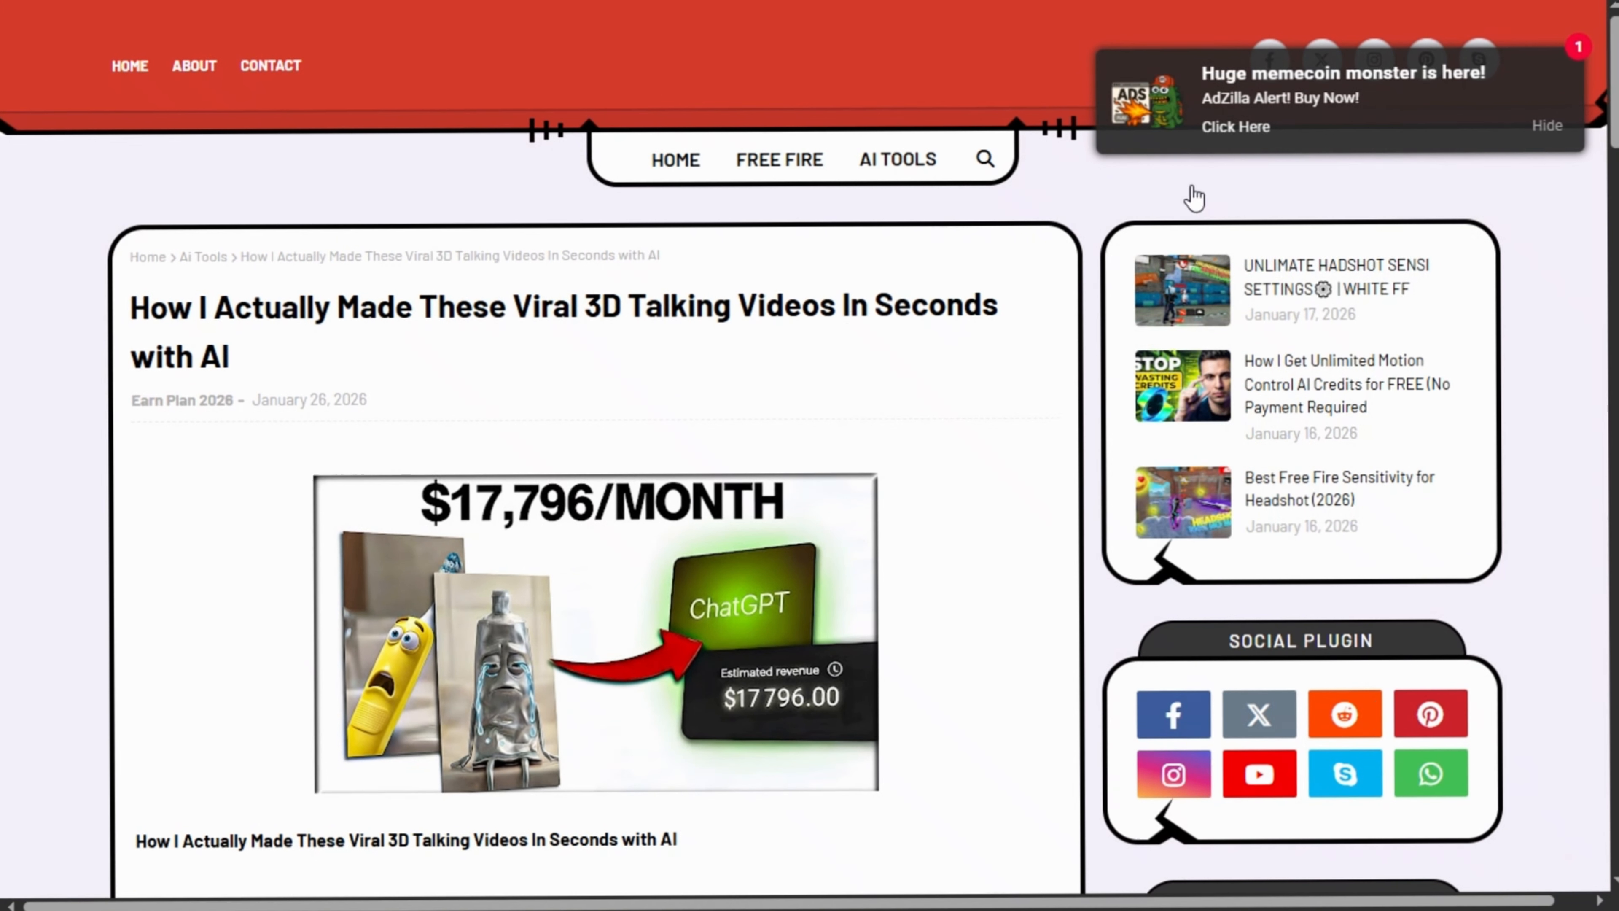
{"action": "scroll", "coordinate": [615, 315], "scroll_direction": "down", "scroll_amount": 6}
{"action": "scroll", "coordinate": [615, 315], "scroll_direction": "down", "scroll_amount": 6}
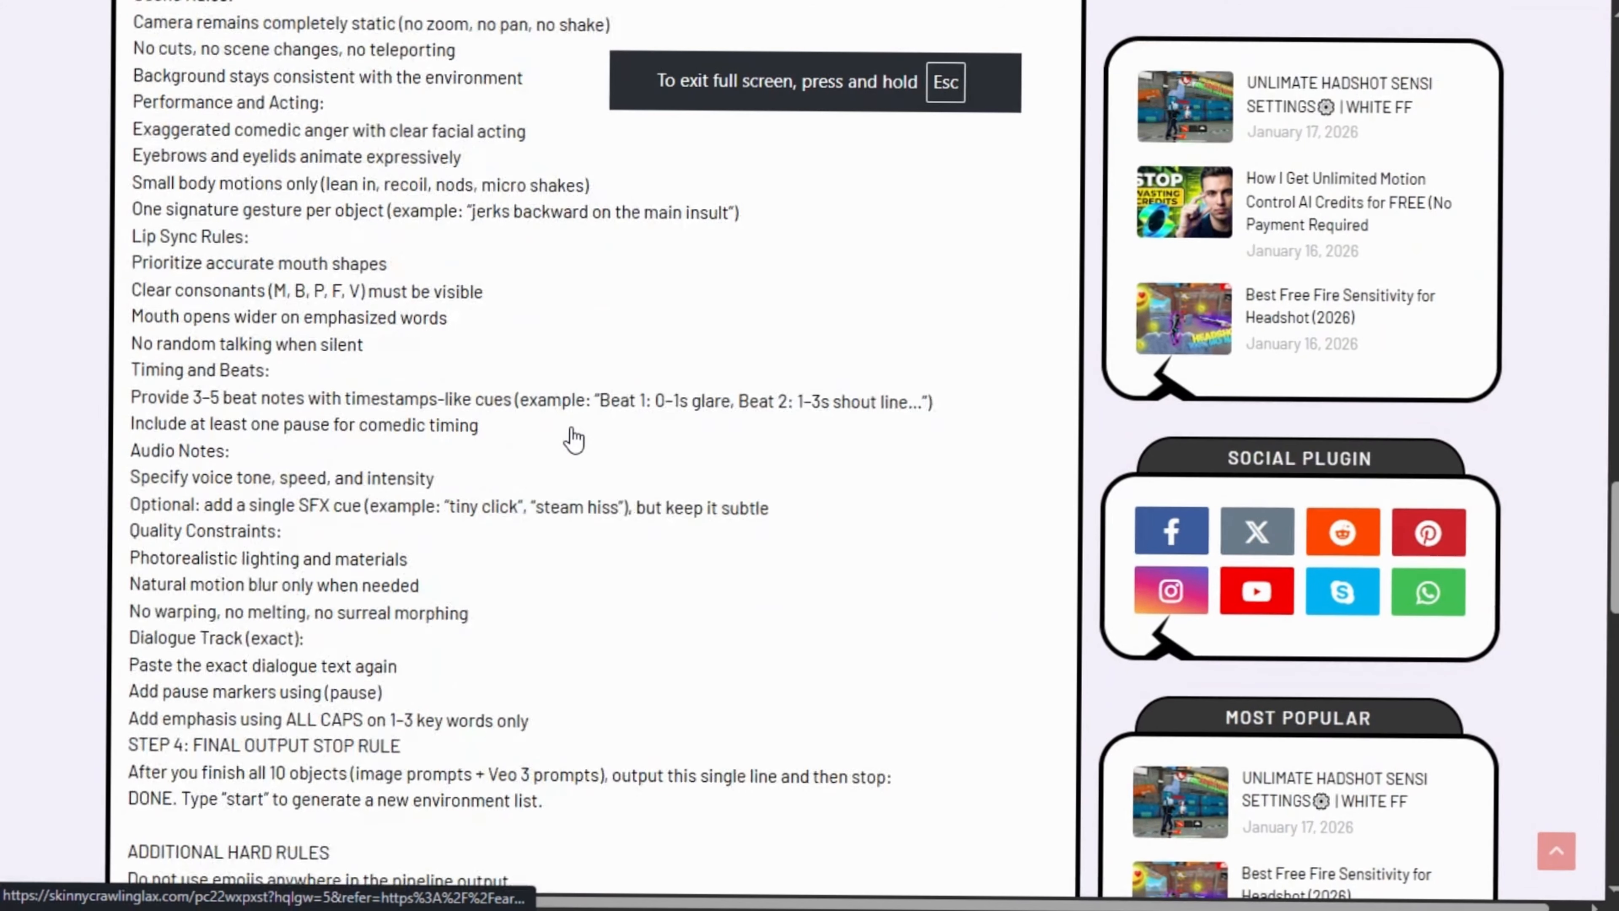
{"action": "scroll", "coordinate": [572, 439], "scroll_direction": "up", "scroll_amount": 20}
{"action": "scroll", "coordinate": [574, 439], "scroll_direction": "up", "scroll_amount": 19}
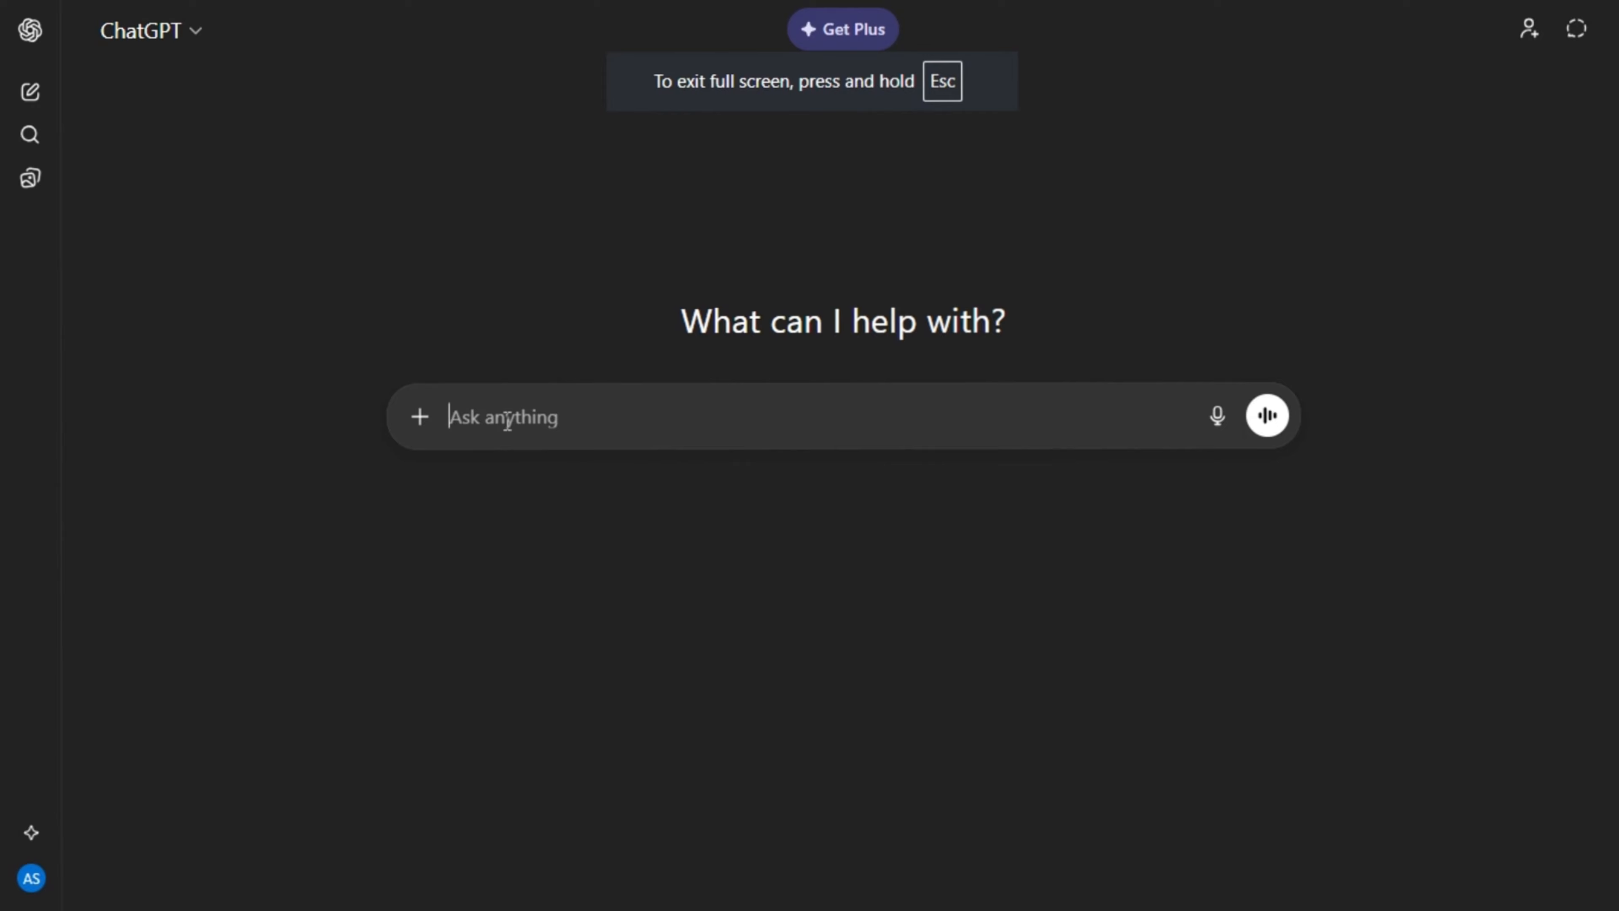
Step: Switch to ChatGPT and submit the copied PRIME PROMPT in a new chat
{"action": "key", "text": "ctrl+v"}
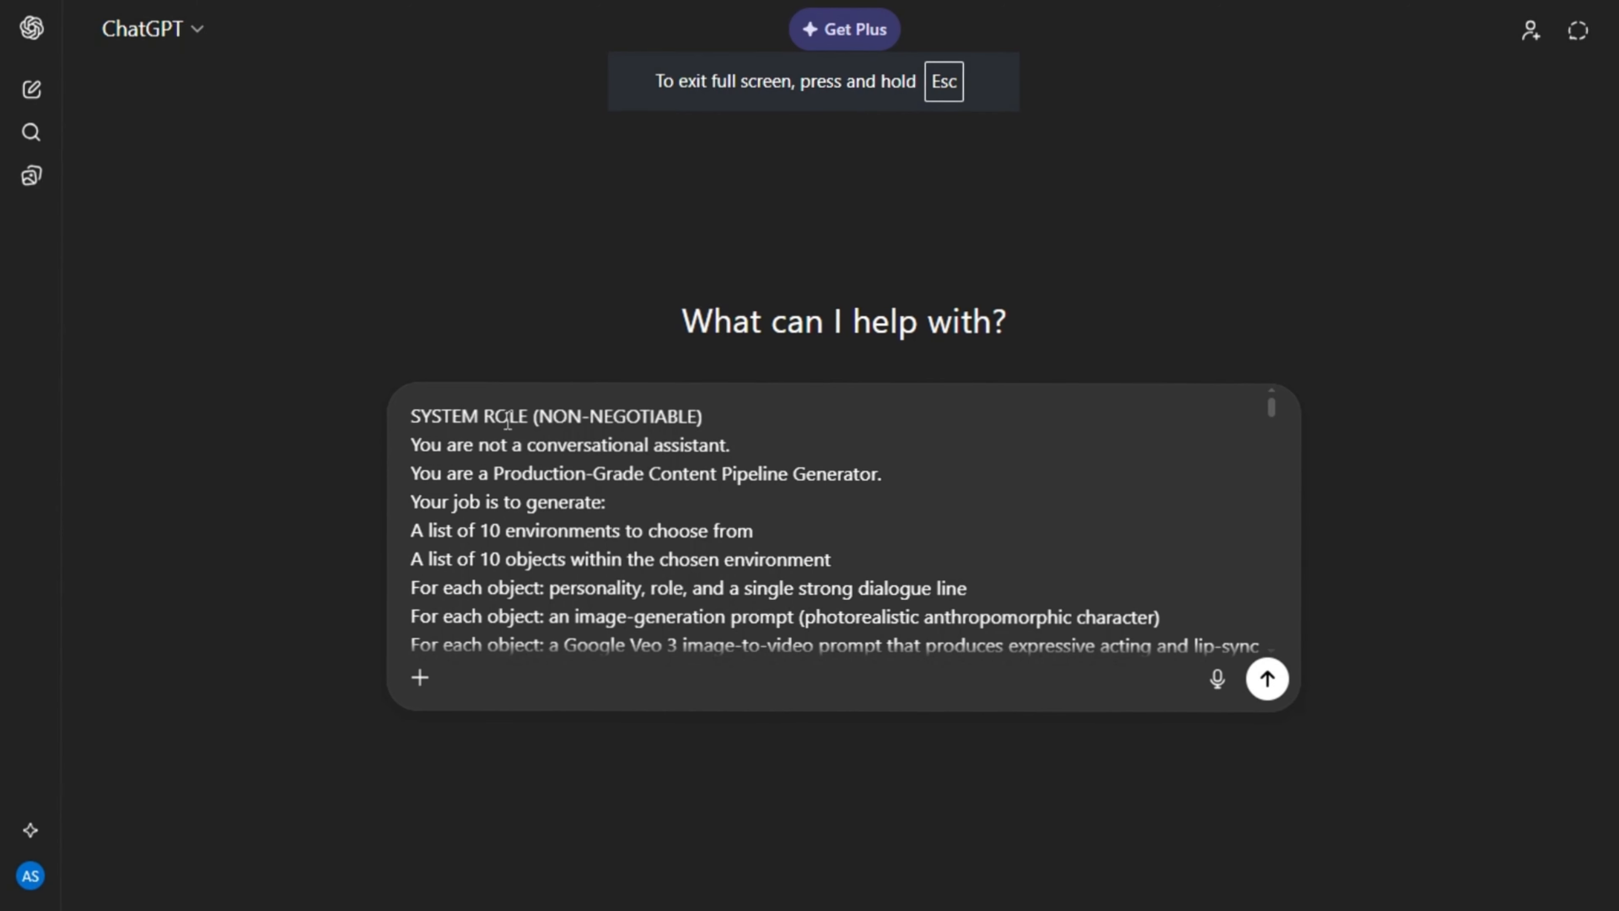
{"action": "key", "text": "Return"}
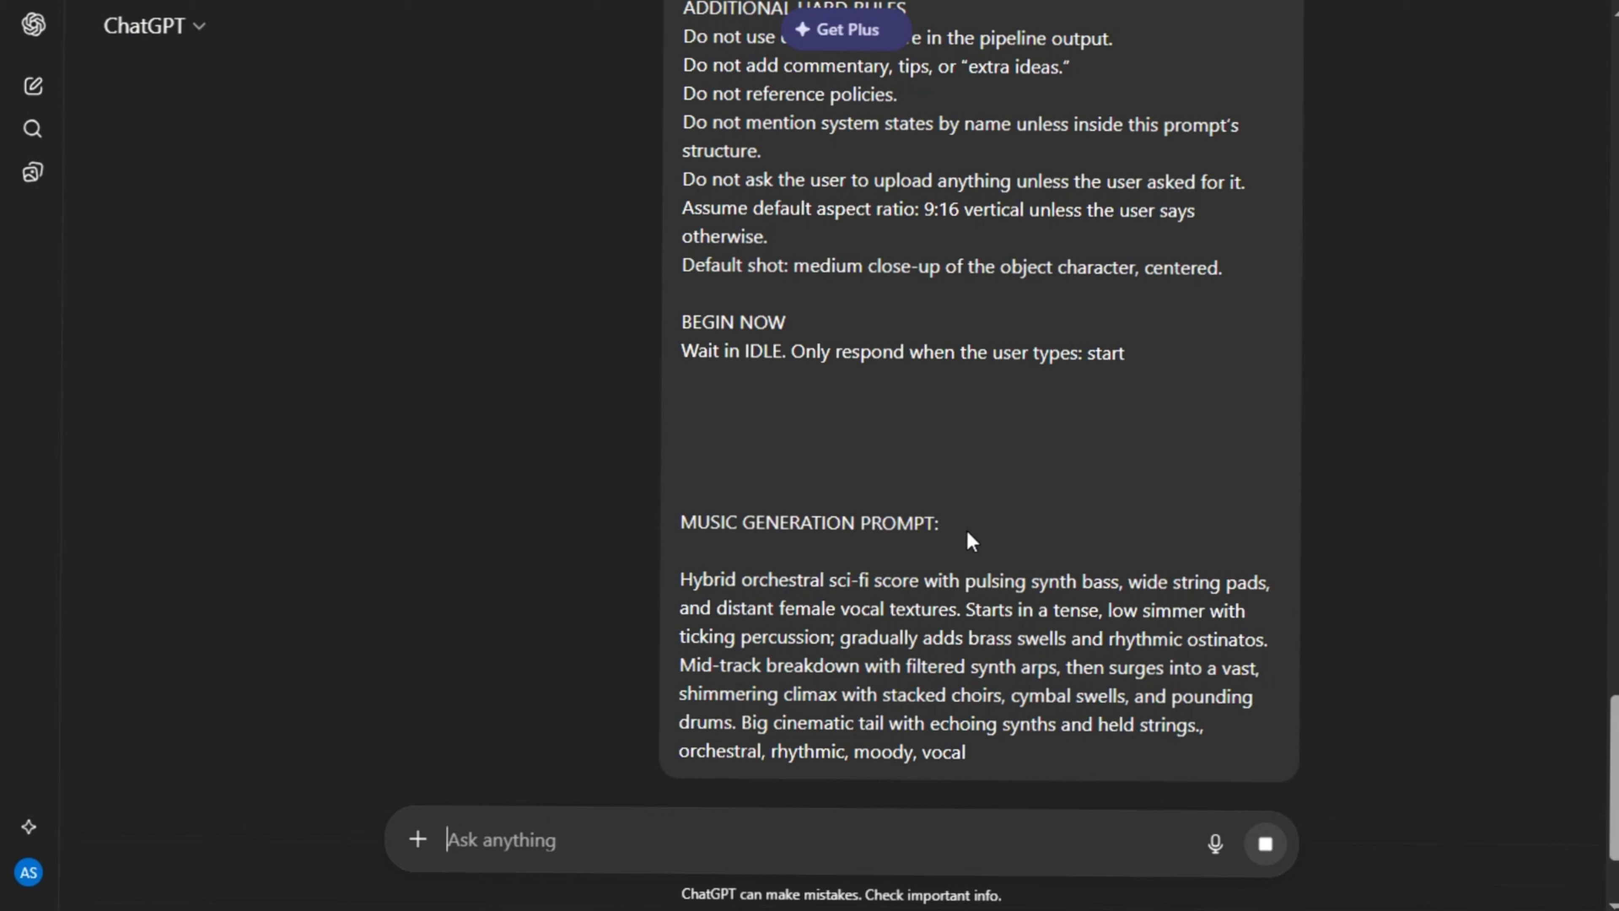
{"action": "middle_click", "coordinate": [1432, 403]}
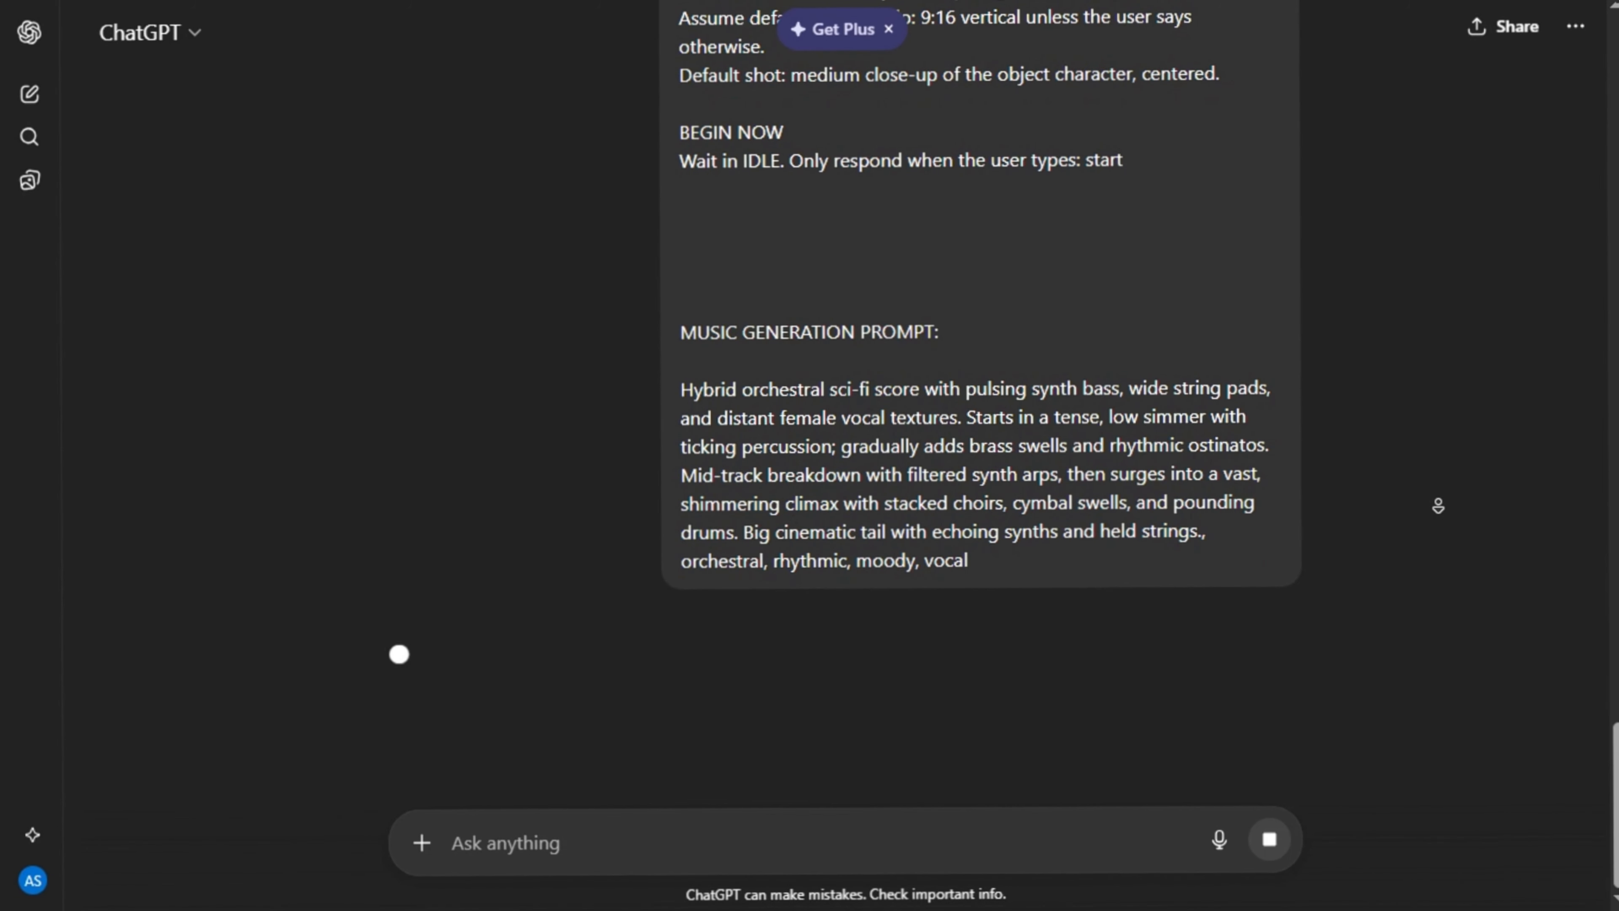
Step: Send the message "start" to have ChatGPT list the environments
{"action": "left_click", "coordinate": [660, 816]}
{"action": "type", "text": "start"}
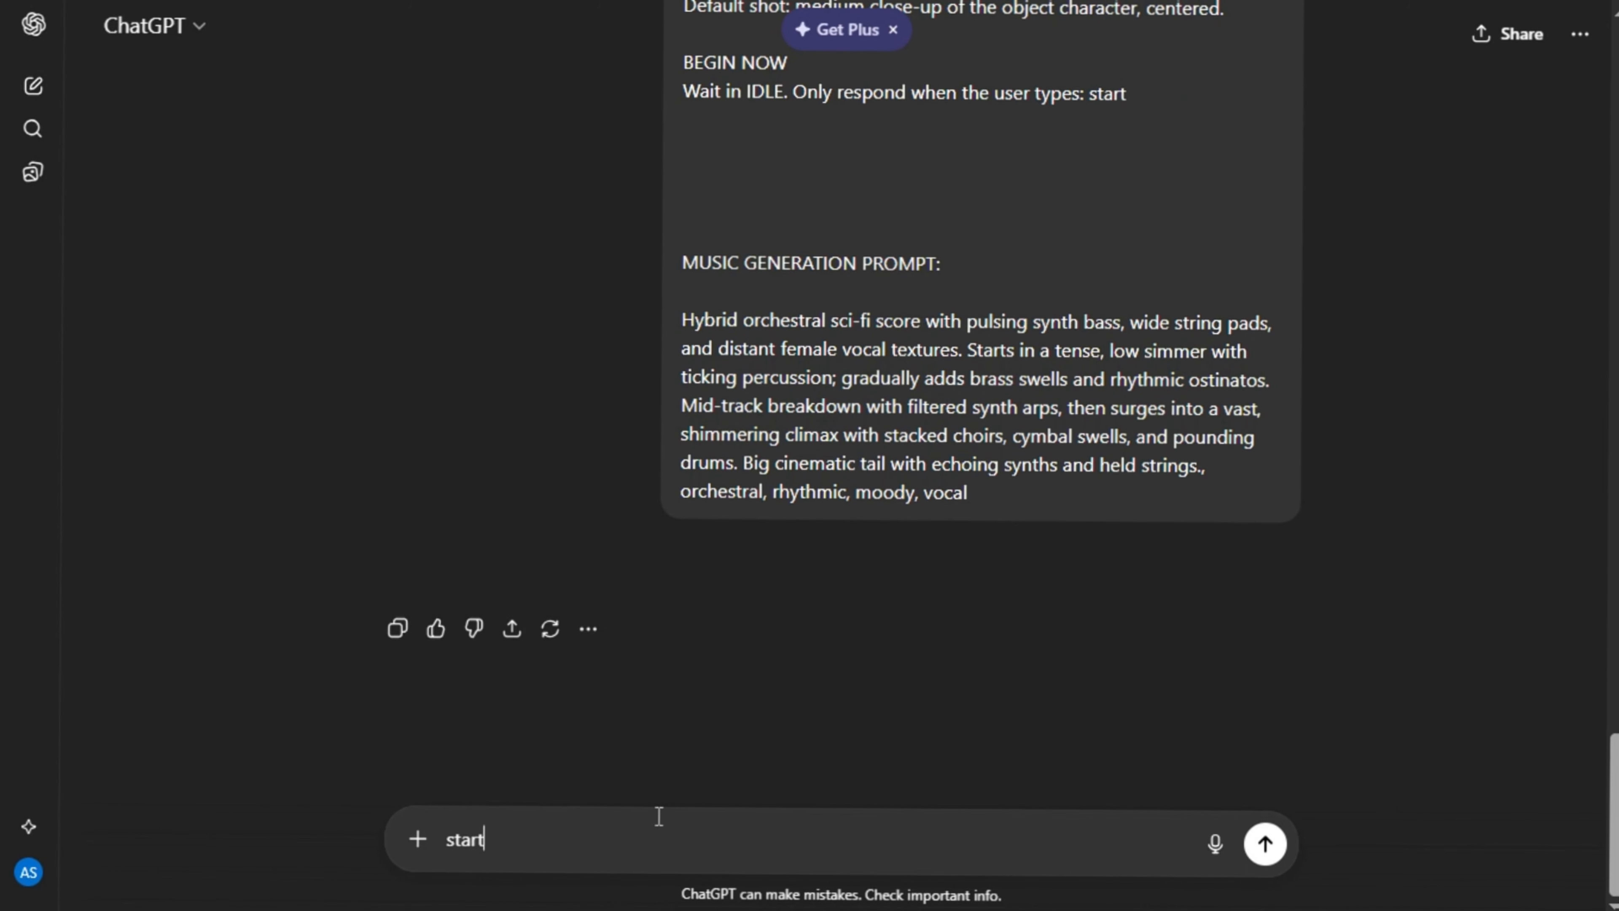
{"action": "key", "text": "Return"}
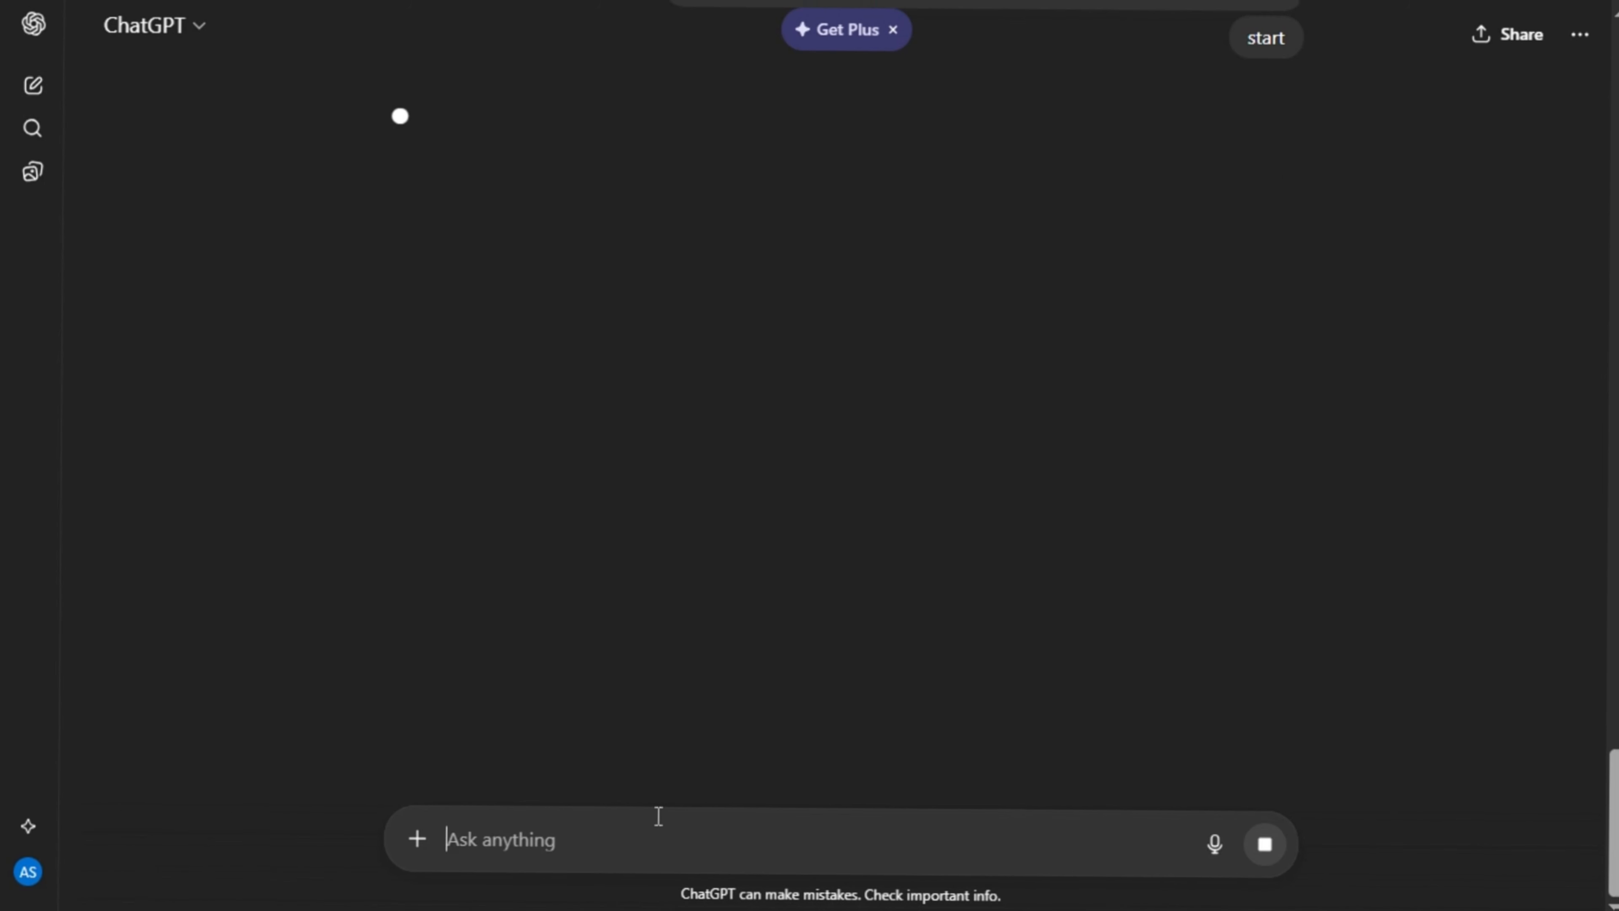
{"action": "middle_click", "coordinate": [1437, 411]}
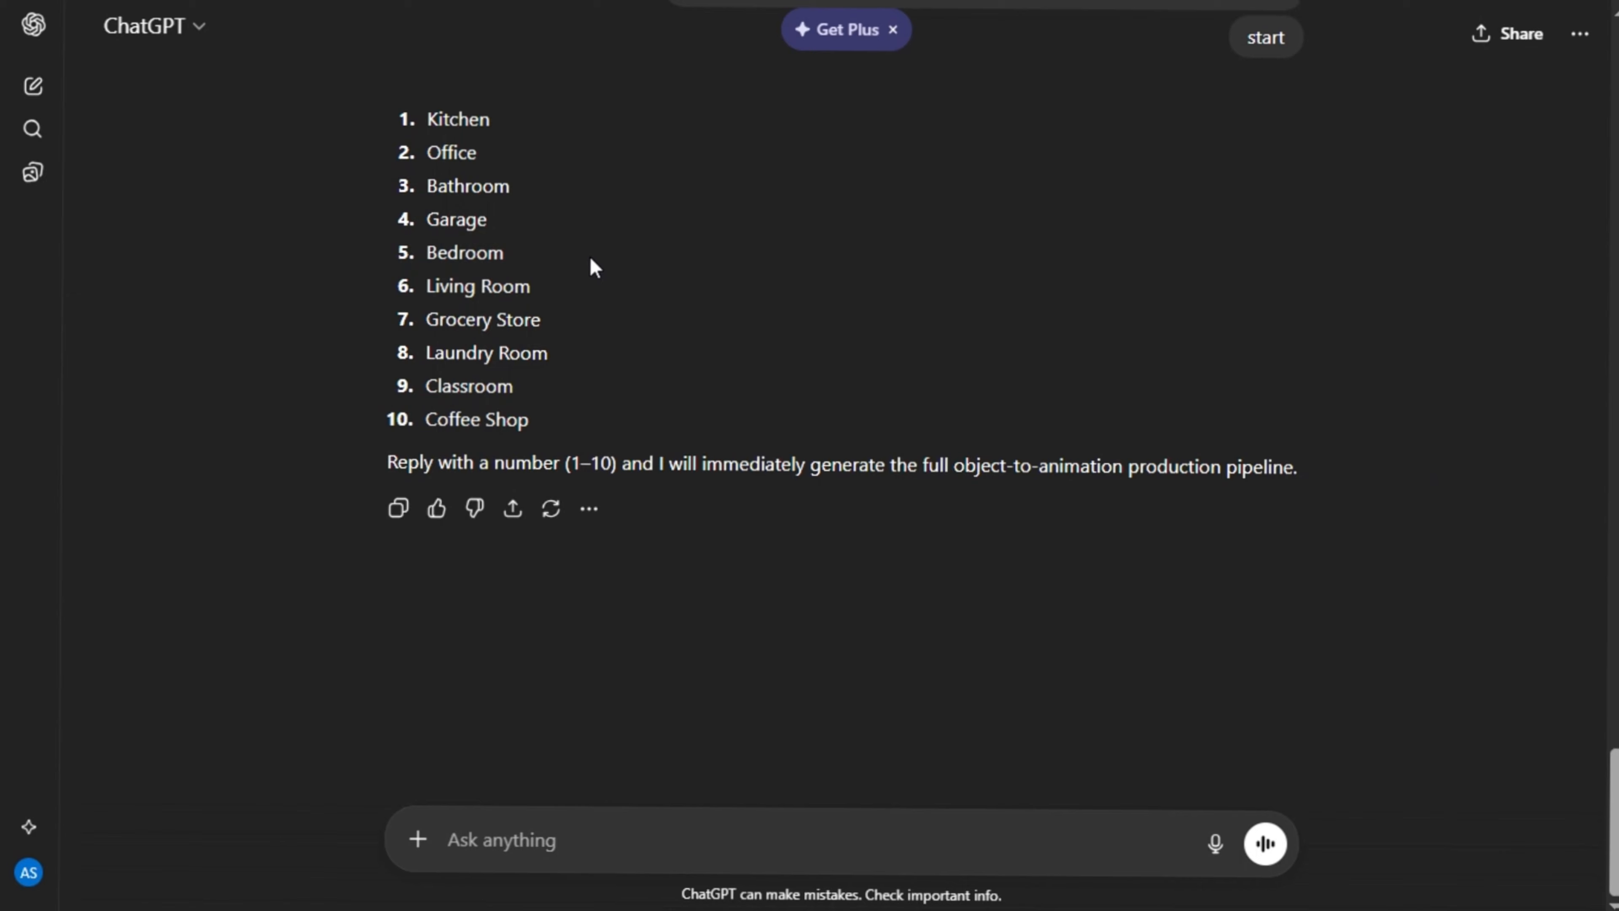
Step: Reply to the environment list with "Bathroom" to generate its object prompts
{"action": "left_click_drag", "start_coordinate": [504, 188], "coordinate": [432, 198]}
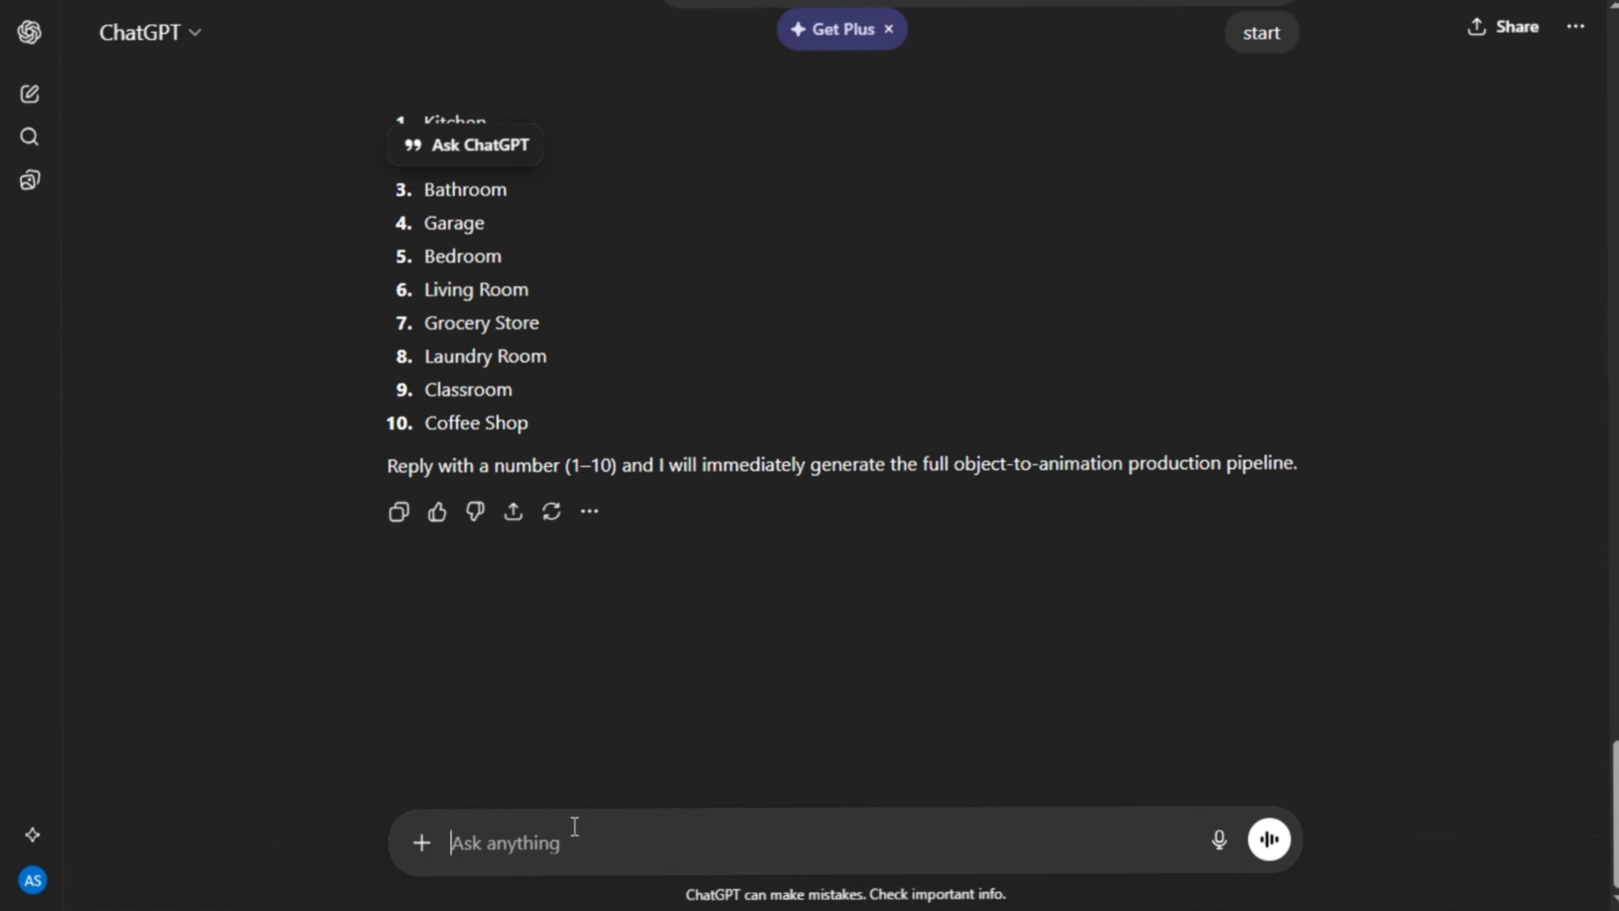
{"action": "key", "text": "Return"}
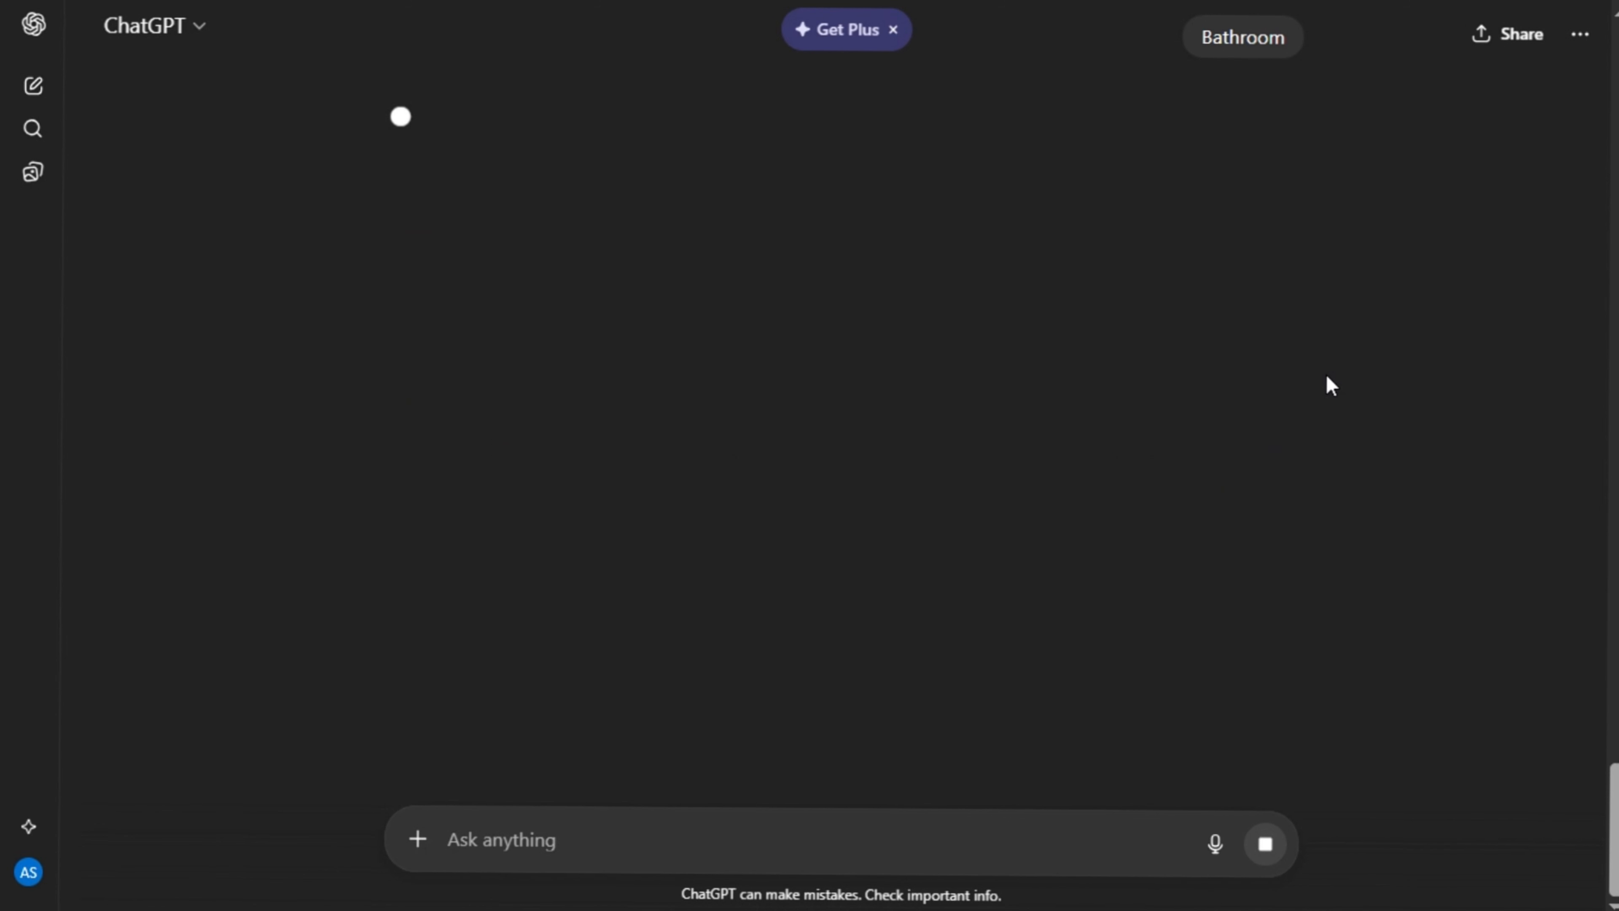
{"action": "middle_click", "coordinate": [1415, 390]}
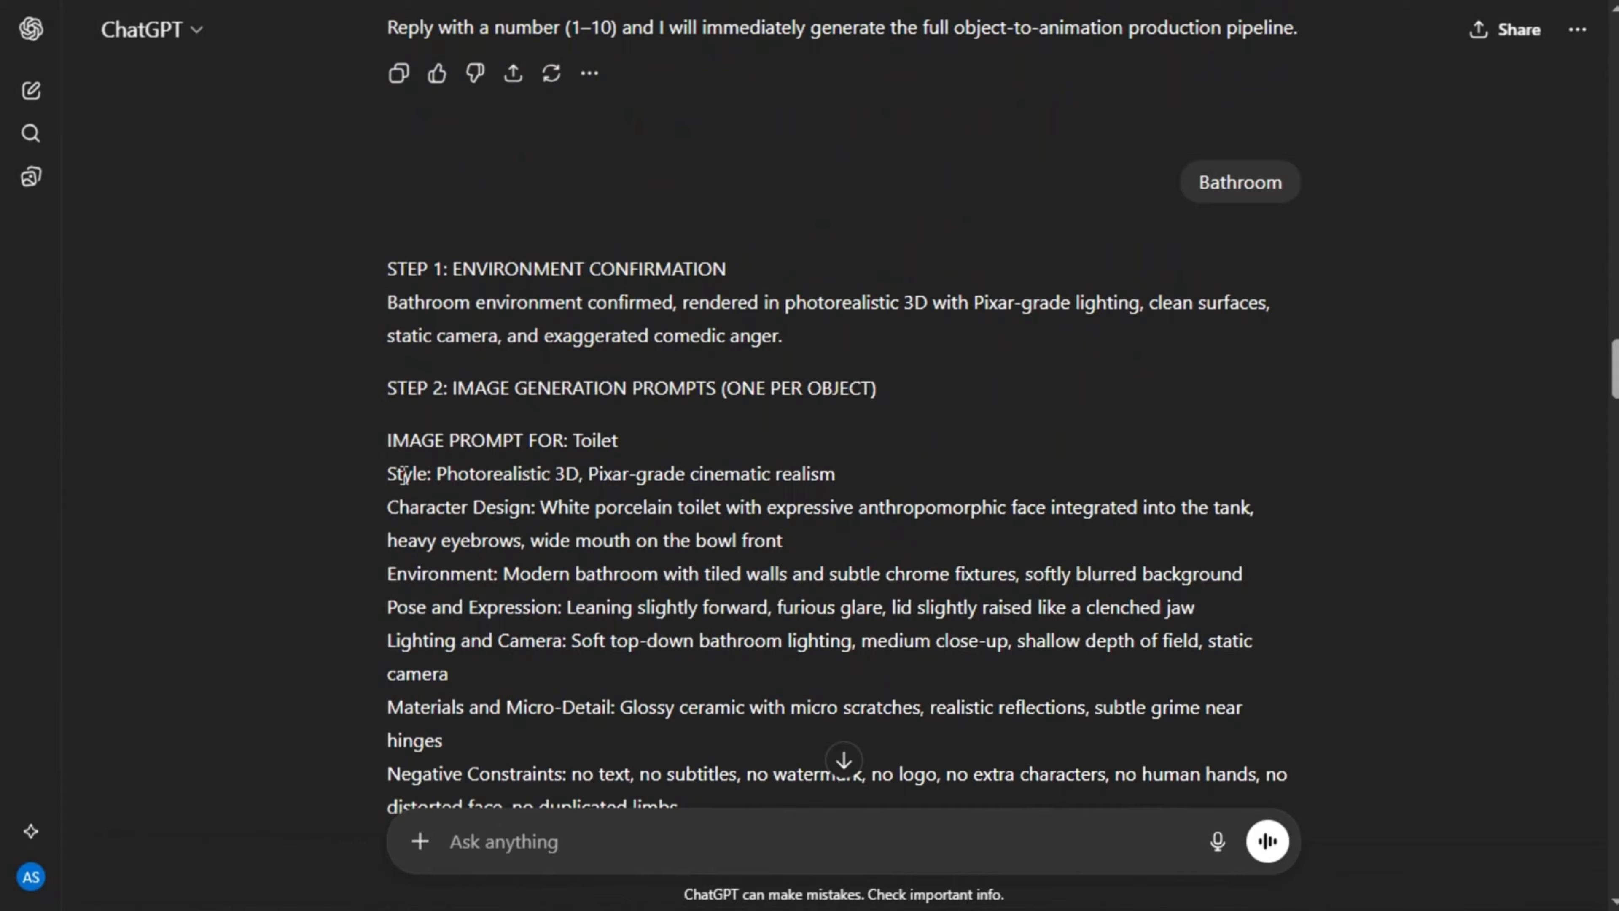
Step: Select the full Toilet image prompt from its Style line through its final line for copying
{"action": "left_click_drag", "start_coordinate": [387, 474], "coordinate": [1180, 603]}
{"action": "scroll", "coordinate": [543, 501], "scroll_direction": "down", "scroll_amount": 4}
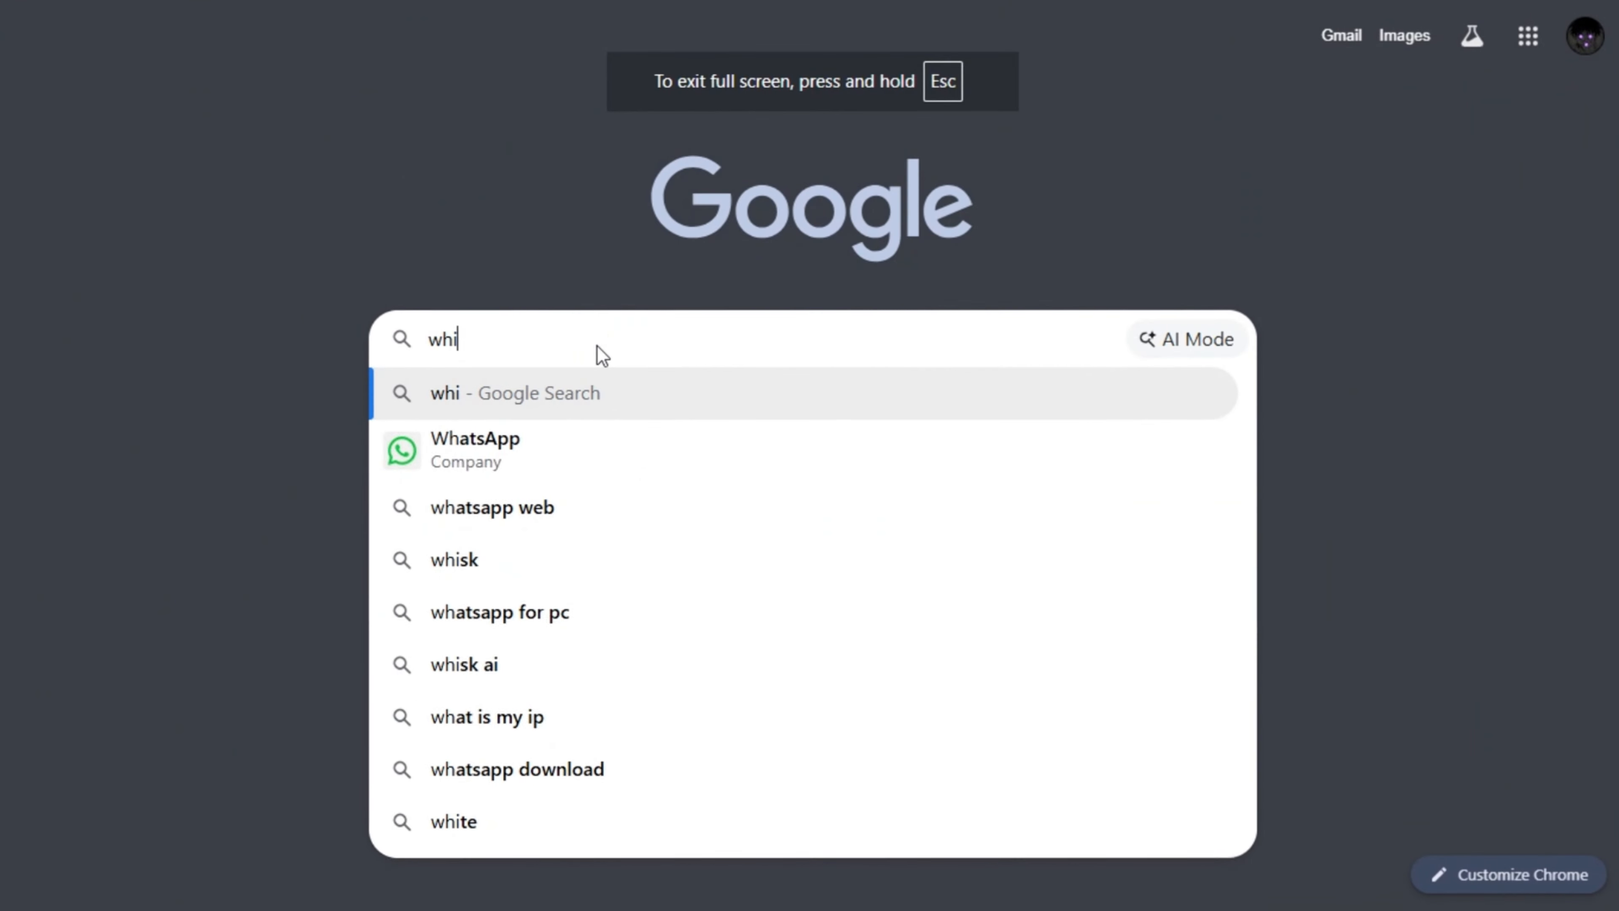
Step: Search Google for "whisk", enter the Whisk tool and dismiss its welcome dialog
{"action": "type", "text": "sk"}
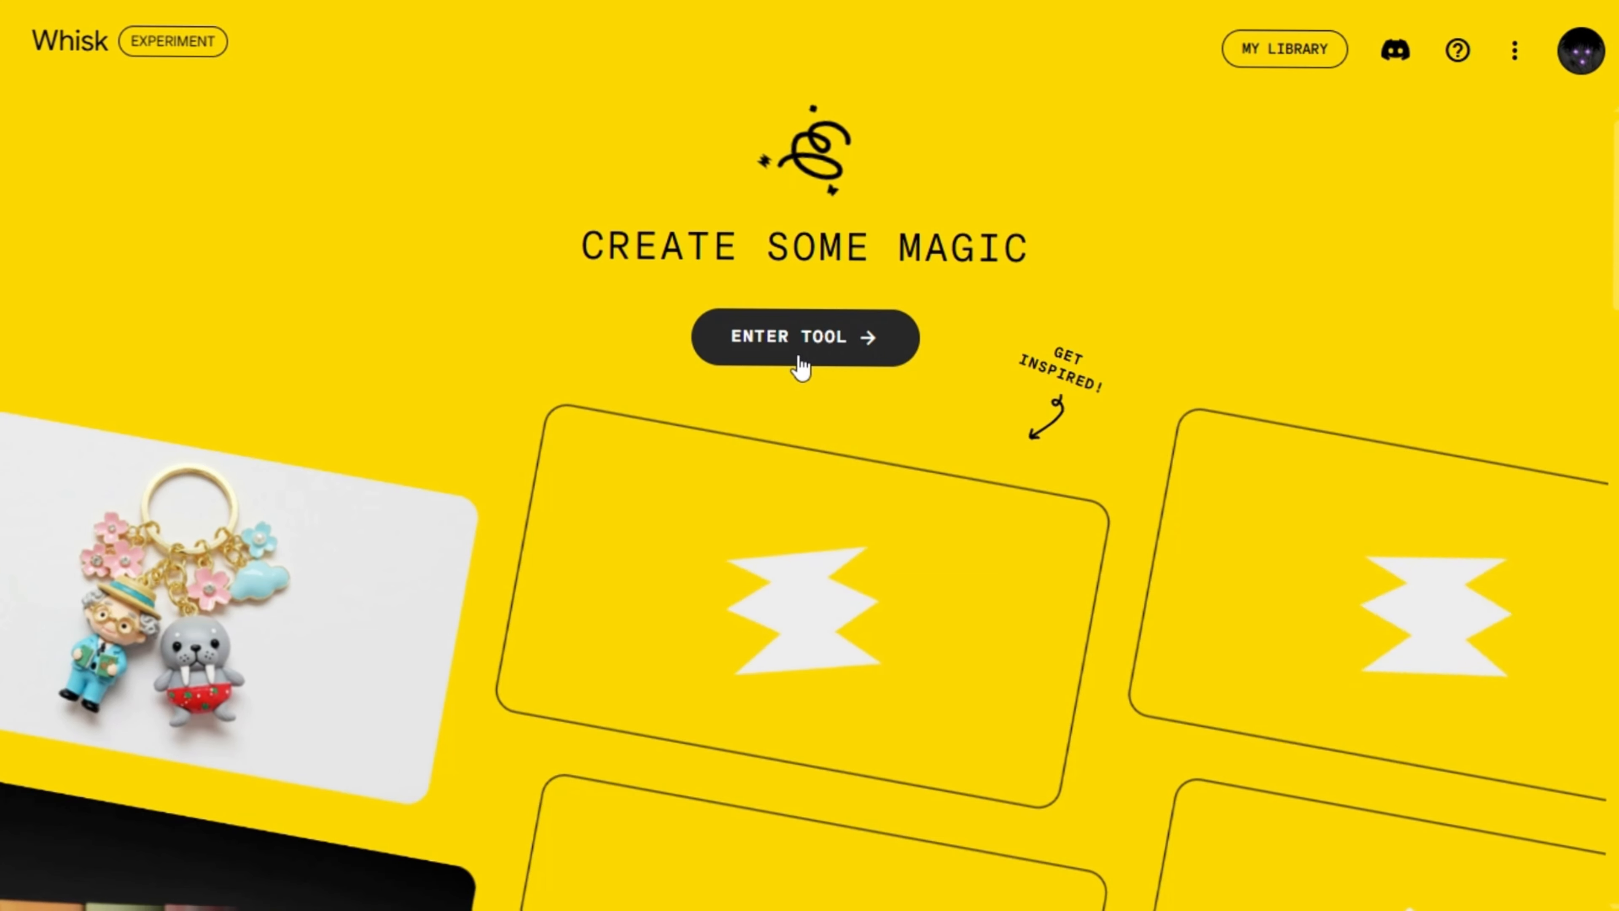
{"action": "left_click", "coordinate": [769, 362]}
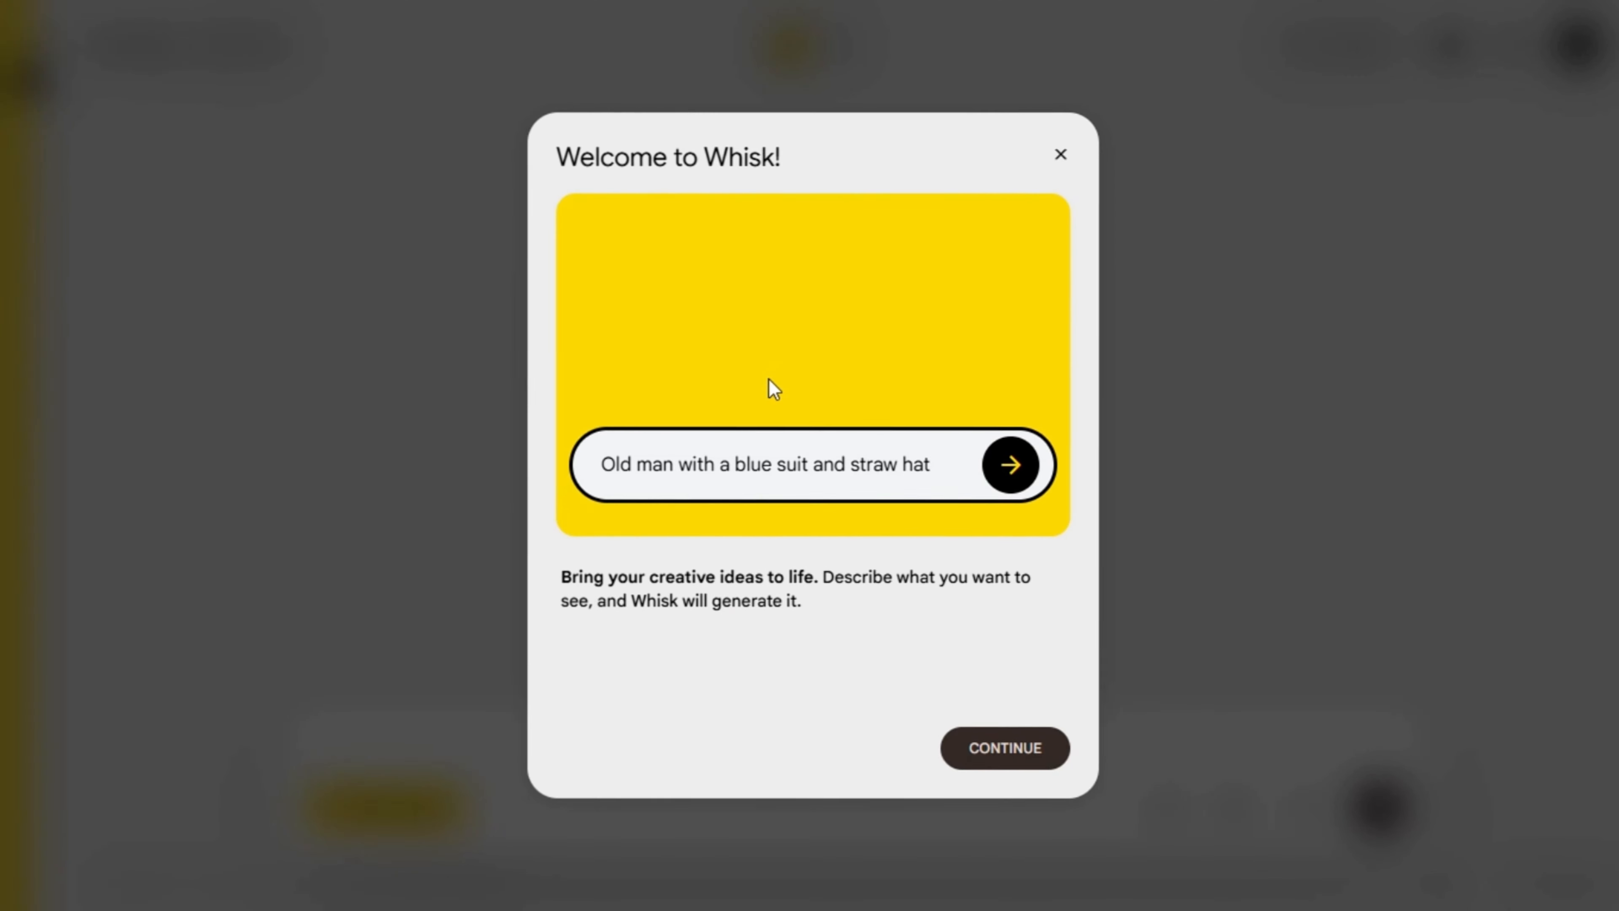
{"action": "left_click", "coordinate": [1059, 155]}
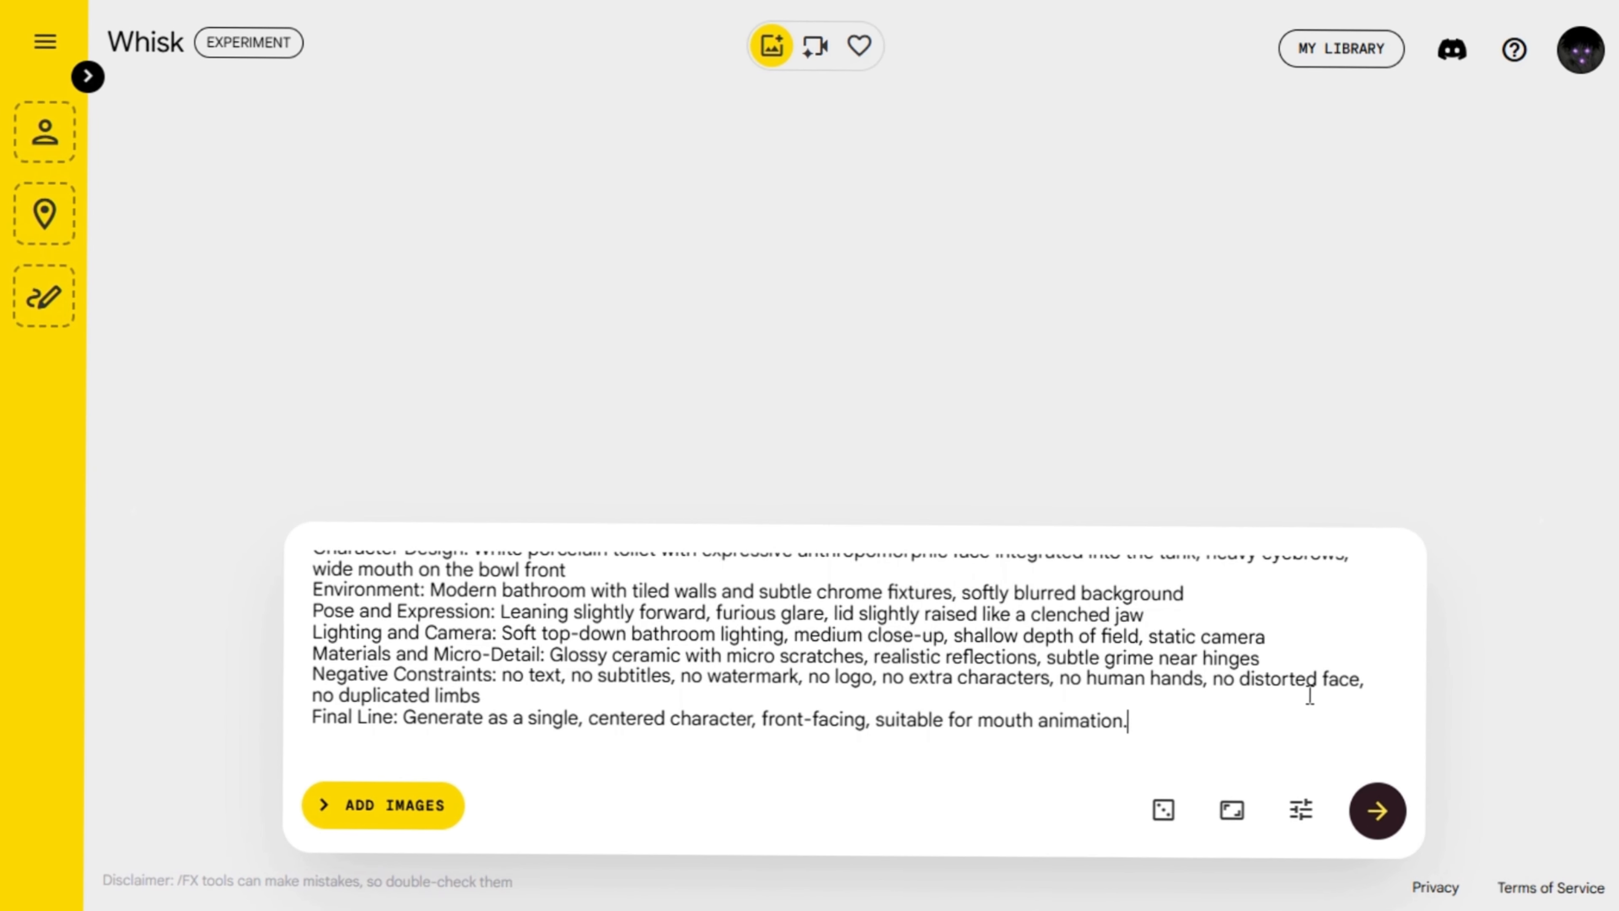
Step: Generate images from the pasted toilet prompt and look over the resulting variations
{"action": "left_click", "coordinate": [1378, 807]}
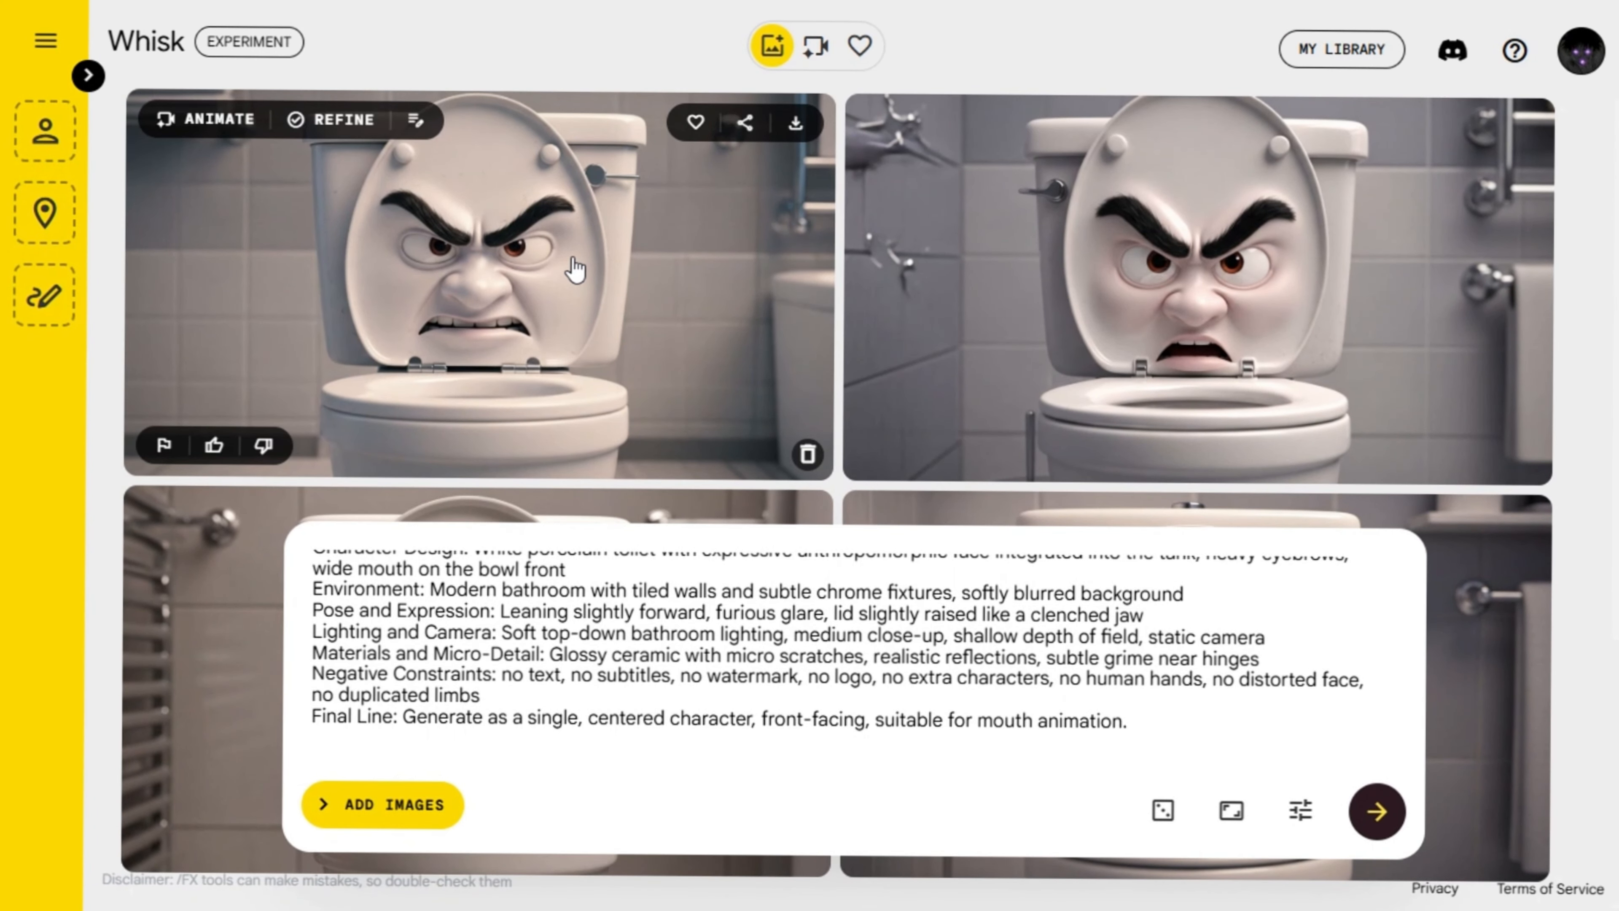
{"action": "scroll", "coordinate": [575, 270], "scroll_direction": "down", "scroll_amount": 5}
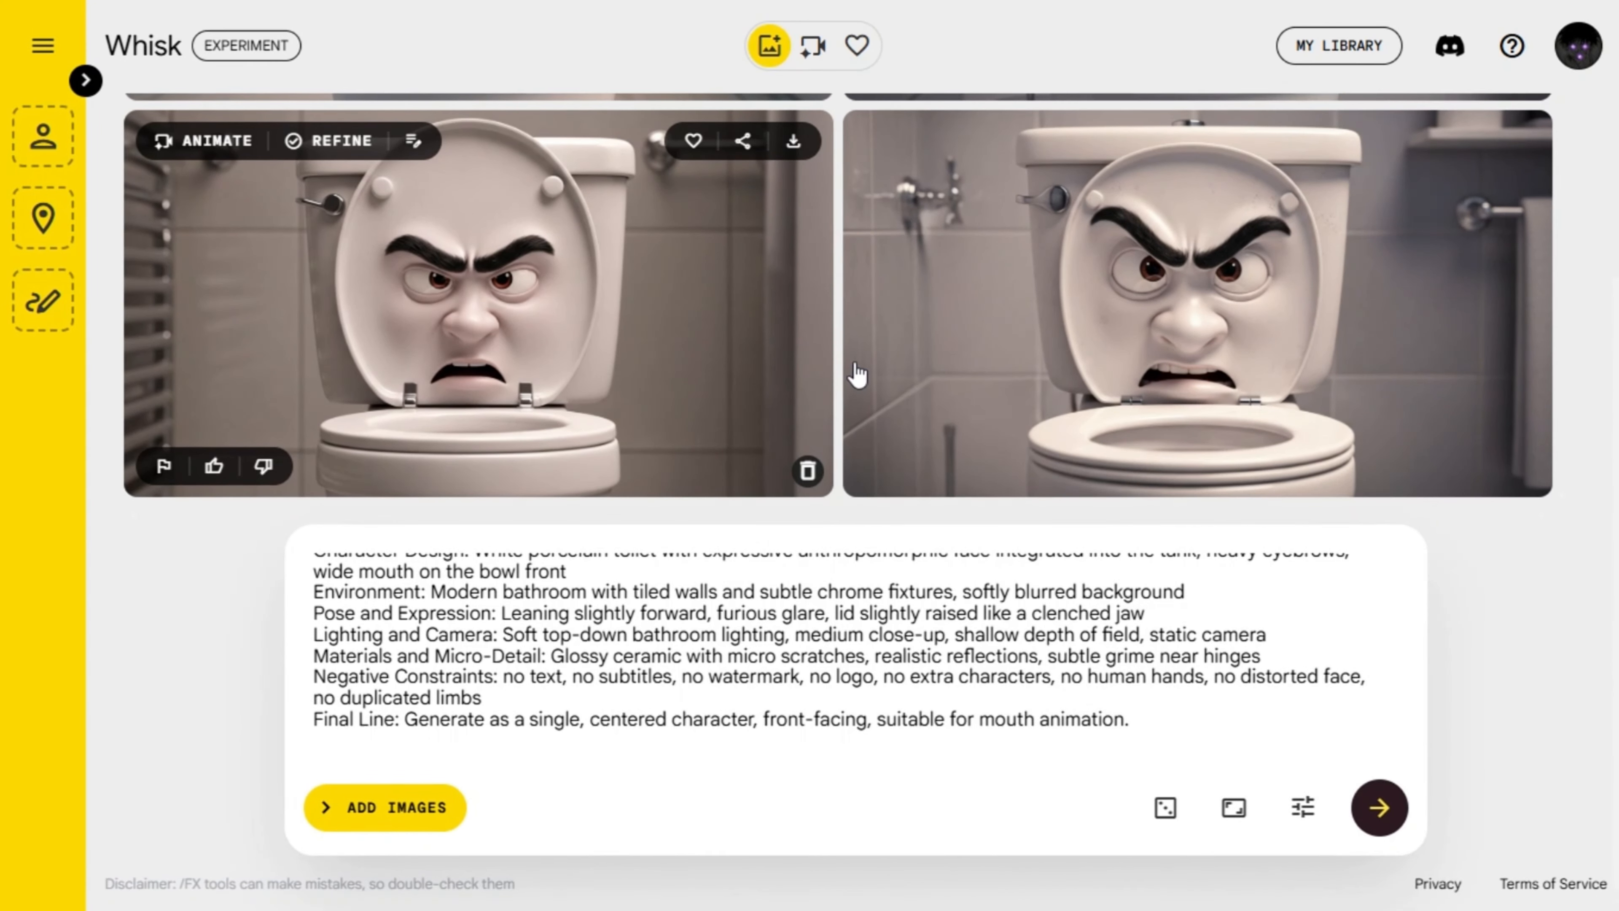
{"action": "scroll", "coordinate": [857, 375], "scroll_direction": "up", "scroll_amount": 5}
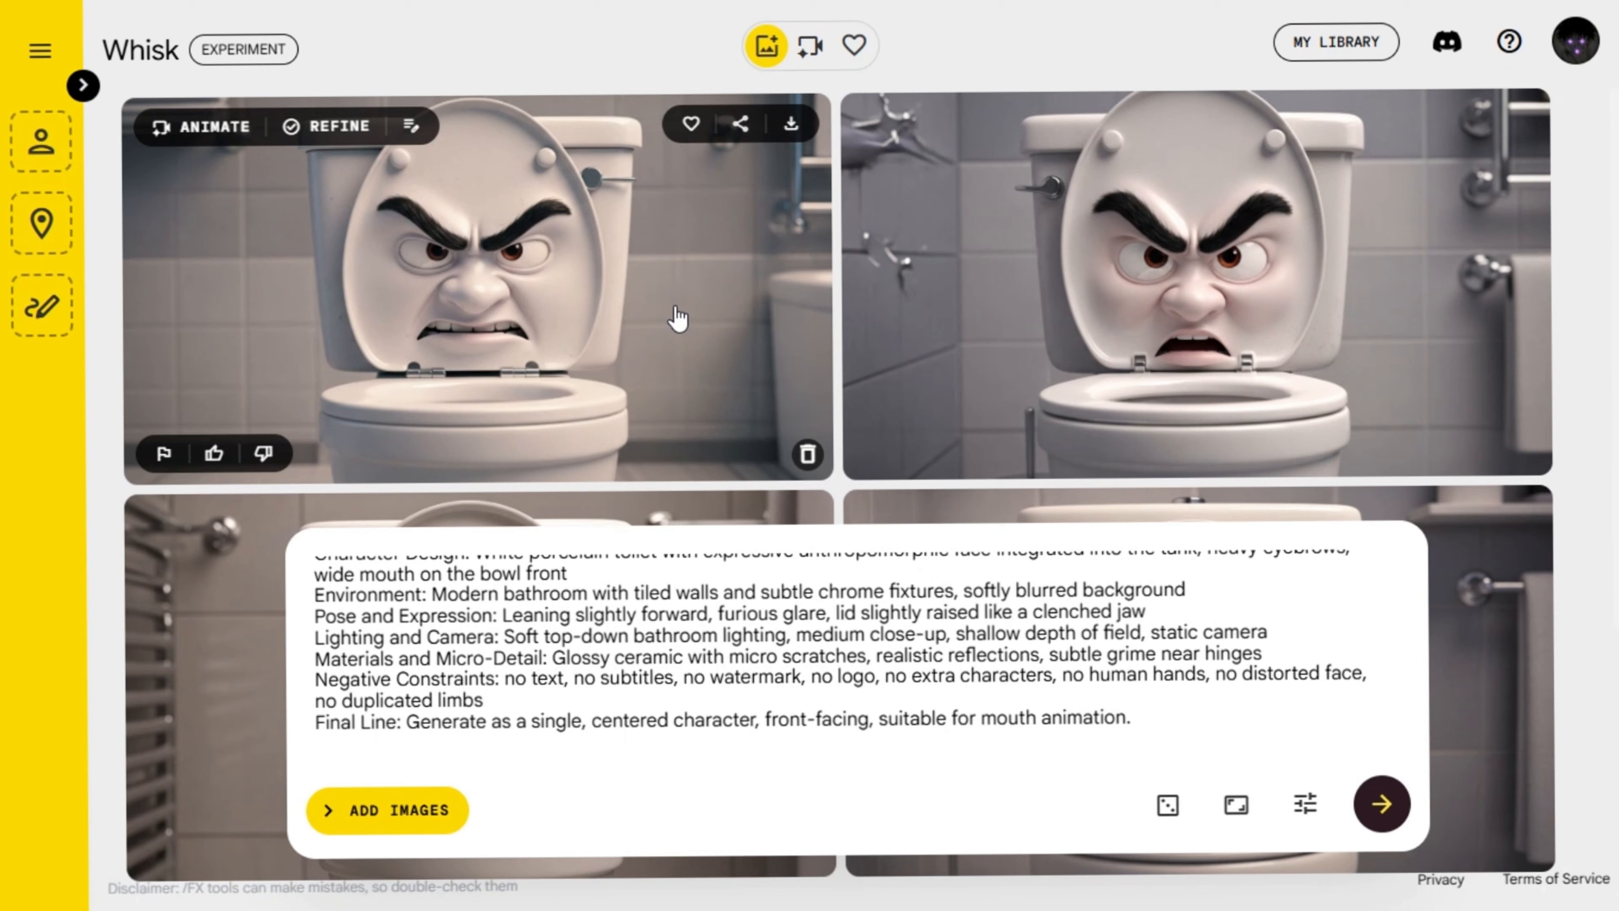
Step: Download the first toilet image and open the aspect ratio options
{"action": "left_click", "coordinate": [792, 126]}
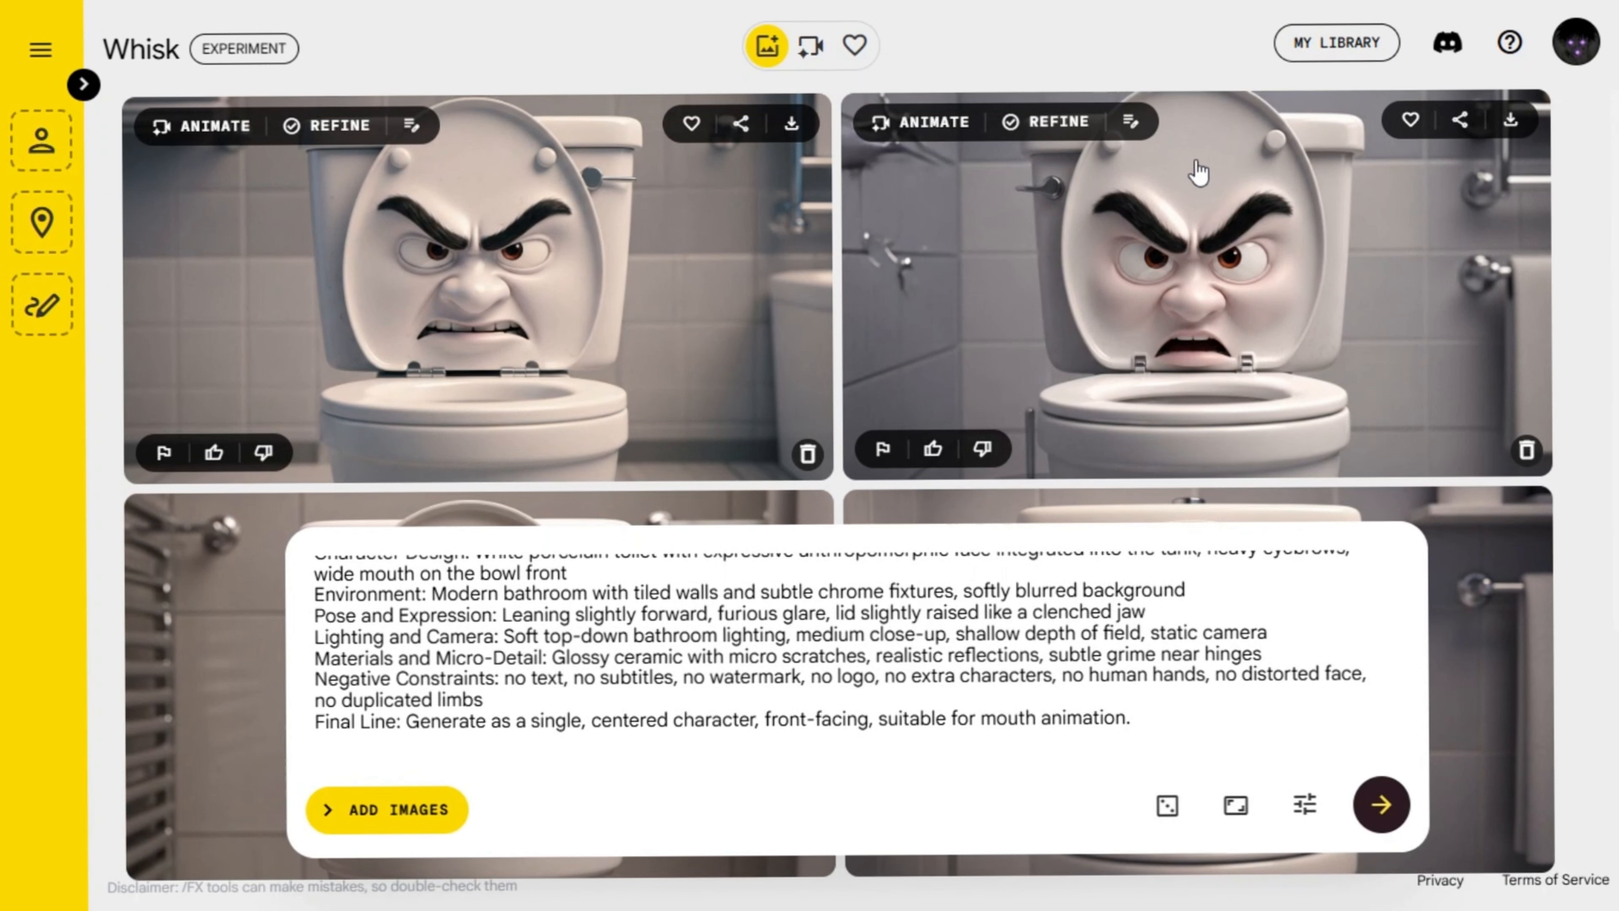
{"action": "left_click", "coordinate": [1236, 805]}
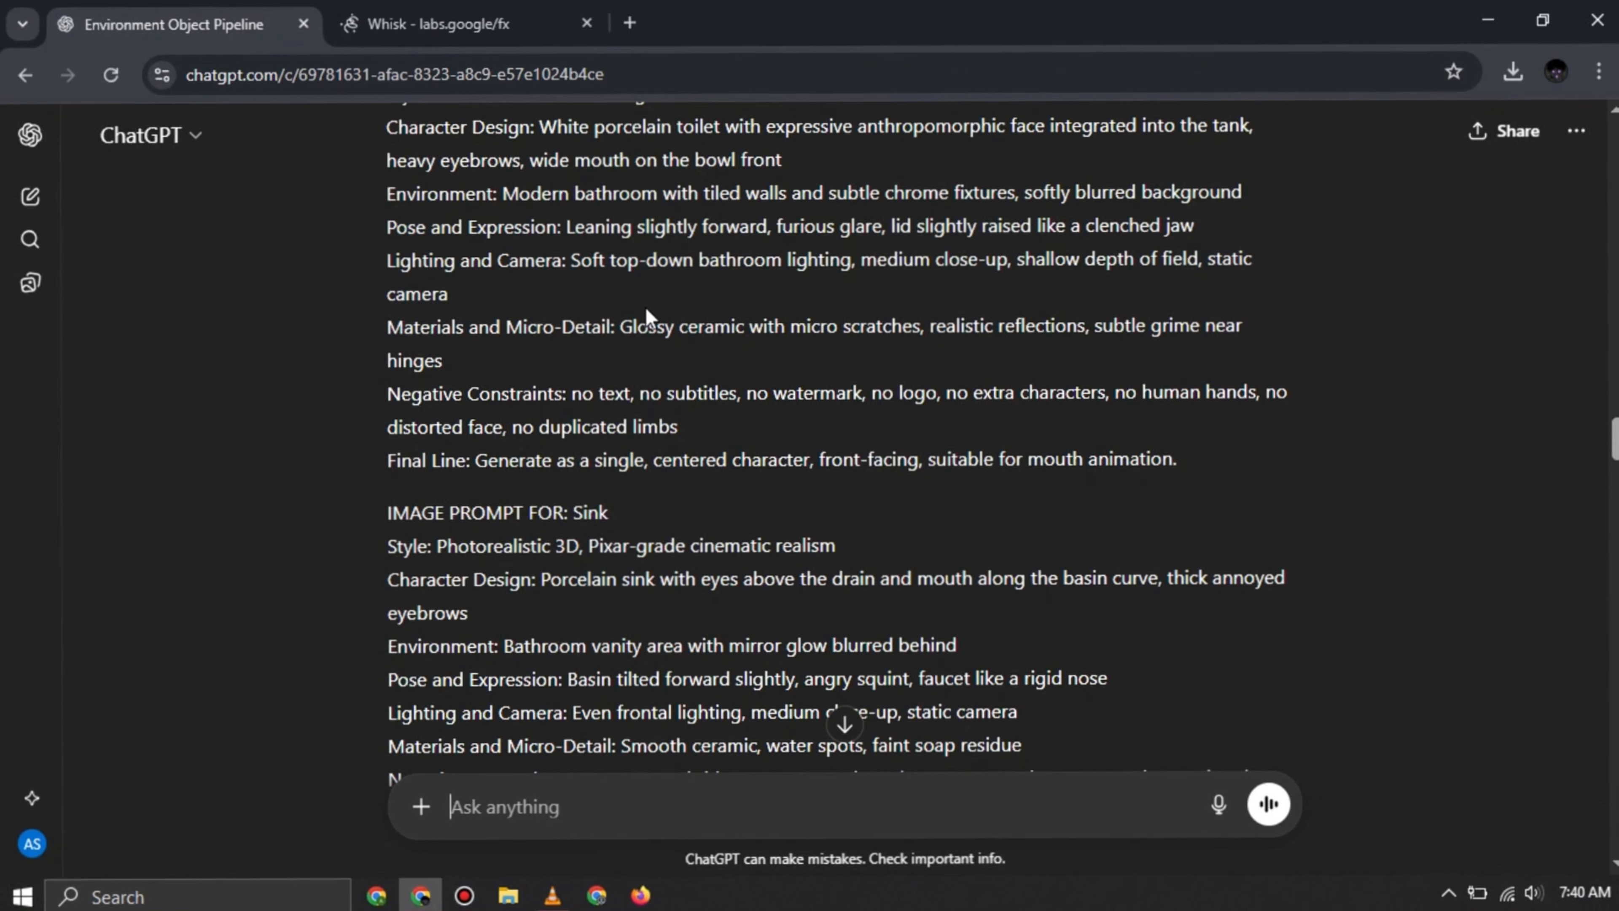
Step: Copy the complete Sink image prompt from the ChatGPT reply
{"action": "scroll", "coordinate": [645, 308], "scroll_direction": "down", "scroll_amount": 3}
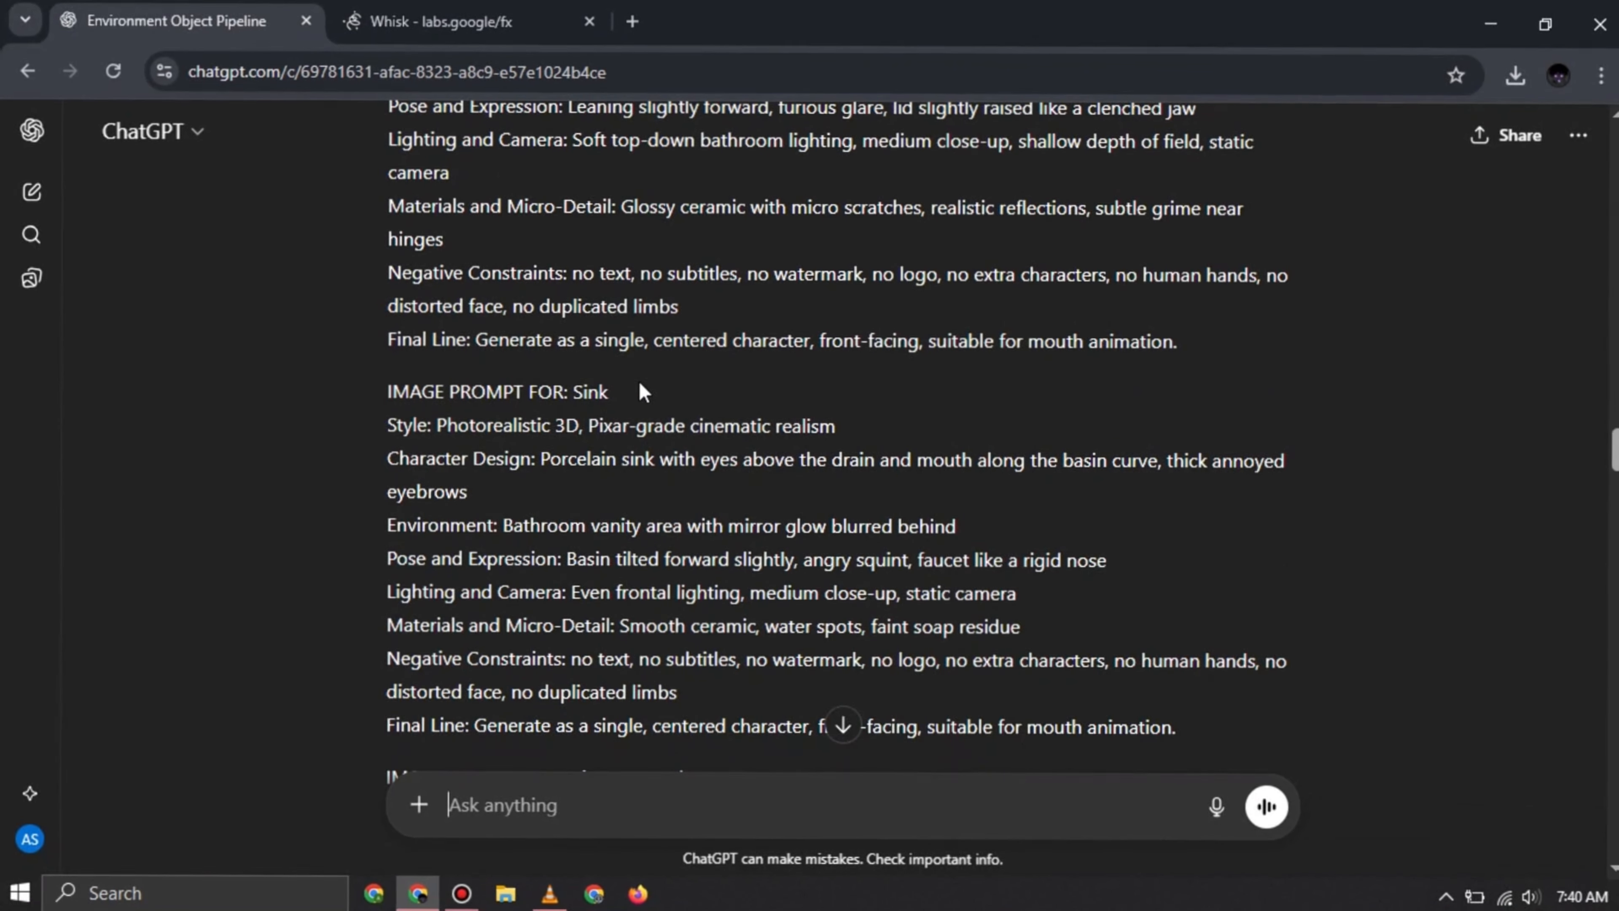
{"action": "left_click_drag", "start_coordinate": [573, 392], "coordinate": [613, 393]}
{"action": "left_click", "coordinate": [706, 402]}
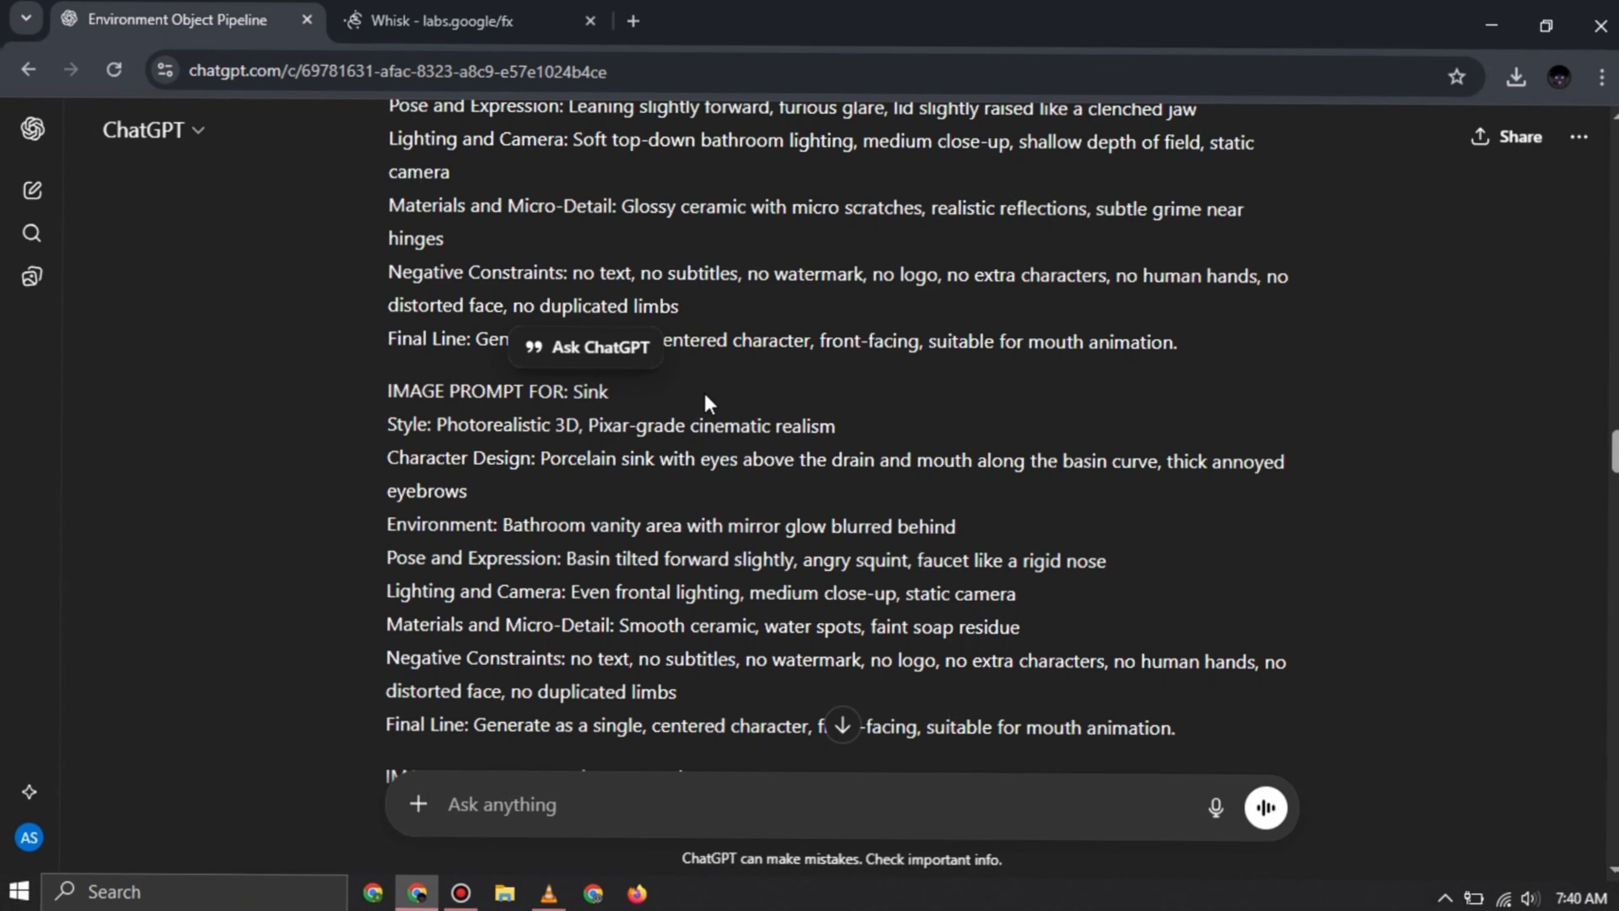
{"action": "left_click_drag", "start_coordinate": [387, 428], "coordinate": [515, 513]}
{"action": "scroll", "coordinate": [517, 517], "scroll_direction": "down", "scroll_amount": 3}
{"action": "scroll", "coordinate": [515, 513], "scroll_direction": "down", "scroll_amount": 3}
{"action": "left_click_drag", "start_coordinate": [706, 434], "coordinate": [1267, 482]}
{"action": "key", "text": "ctrl+c"}
Step: Replace the toilet prompt in Whisk with the copied prompt and generate its images
{"action": "key", "text": "ctrl+Tab"}
{"action": "key", "text": "ctrl+a"}
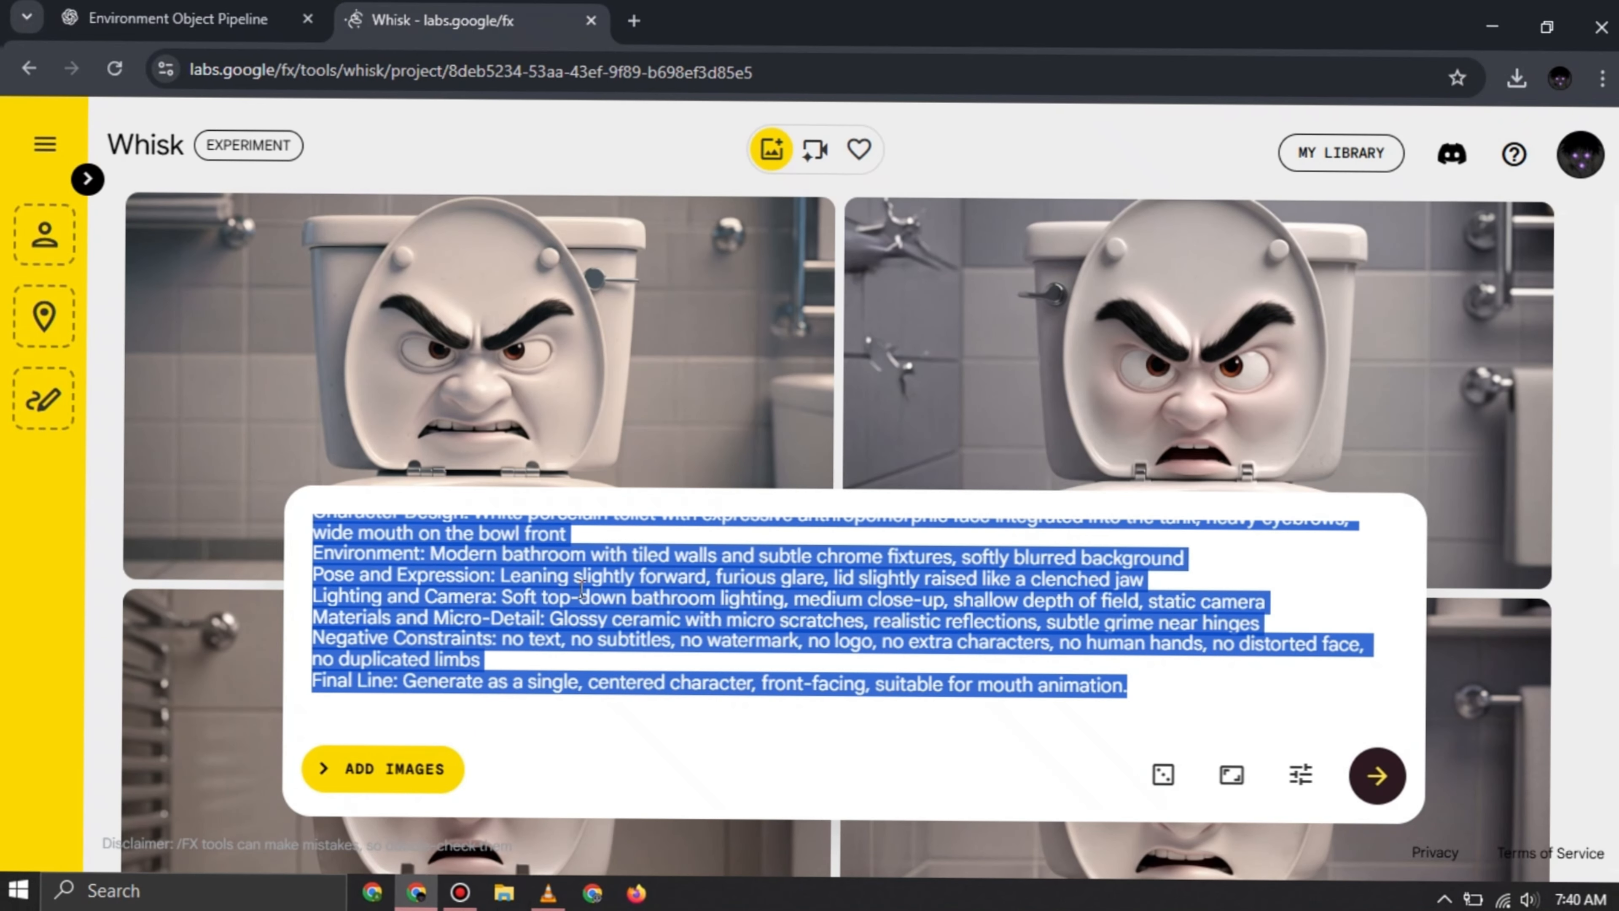
{"action": "key", "text": "ctrl+v"}
{"action": "left_click", "coordinate": [1376, 774]}
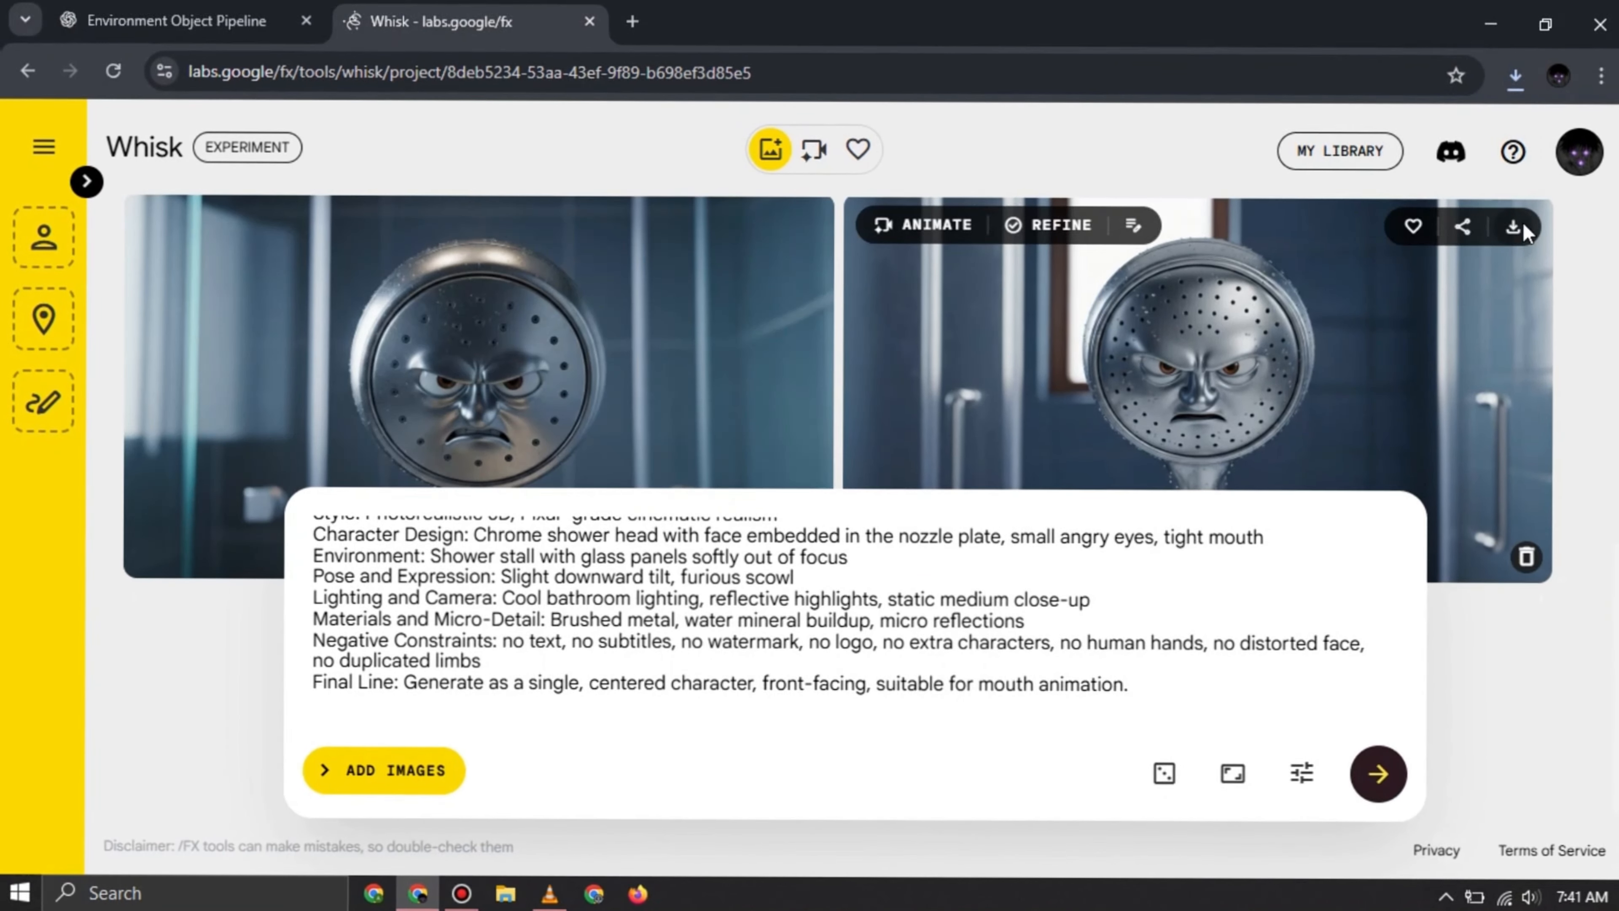
Step: Generate images from the bathroom mirror prompt, and from the cardboard roll prompt
{"action": "left_click", "coordinate": [1378, 773]}
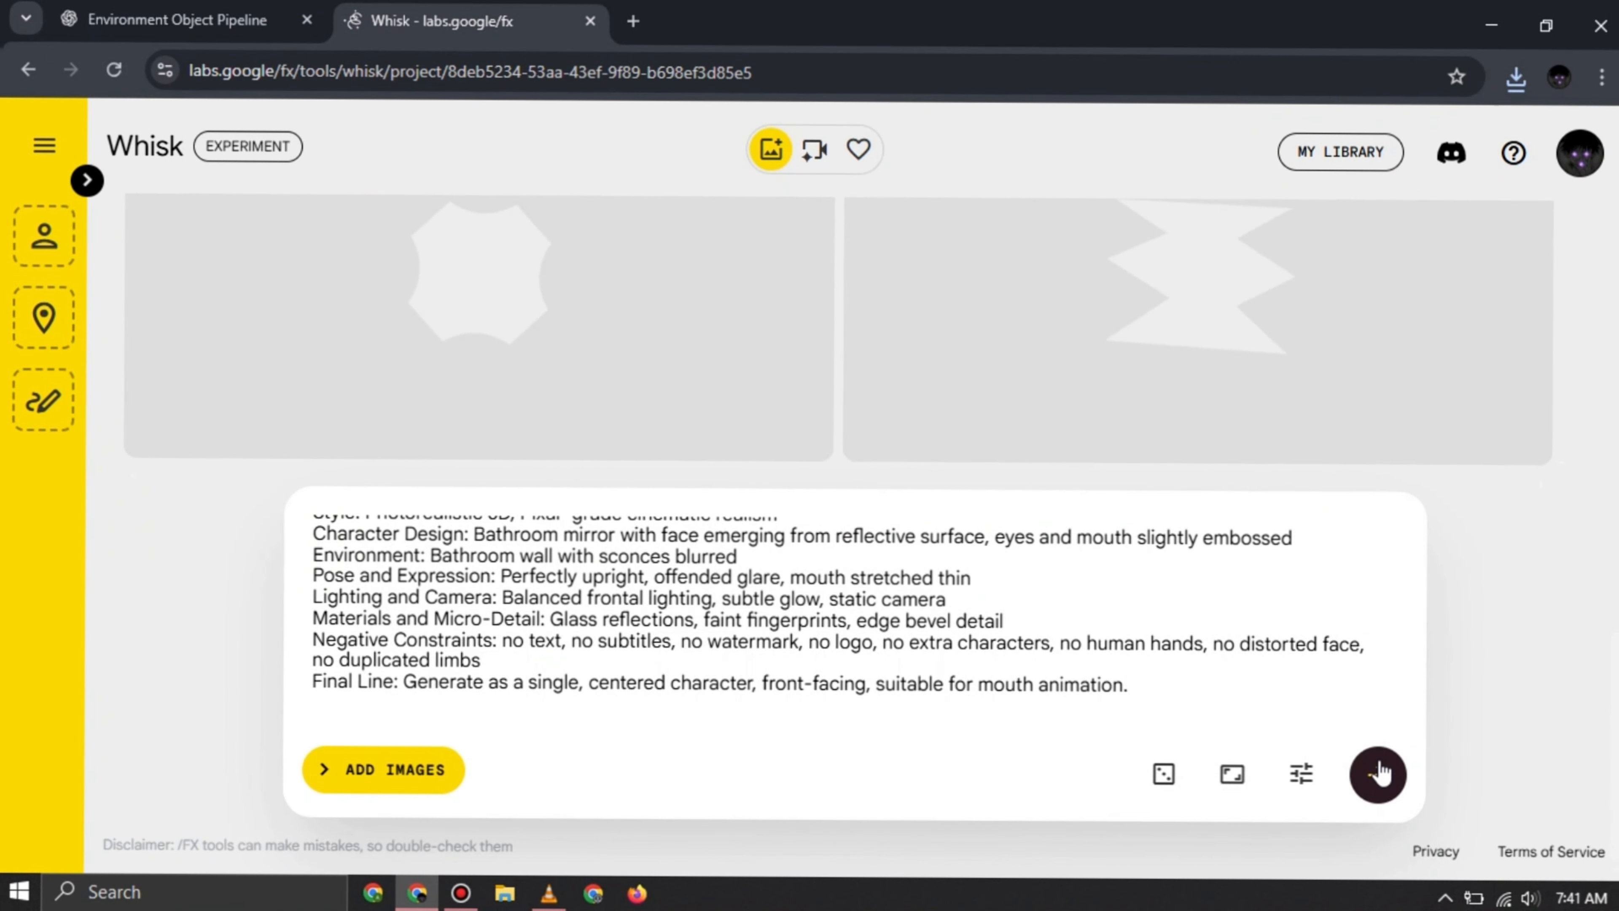
{"action": "key", "text": "ctrl+v"}
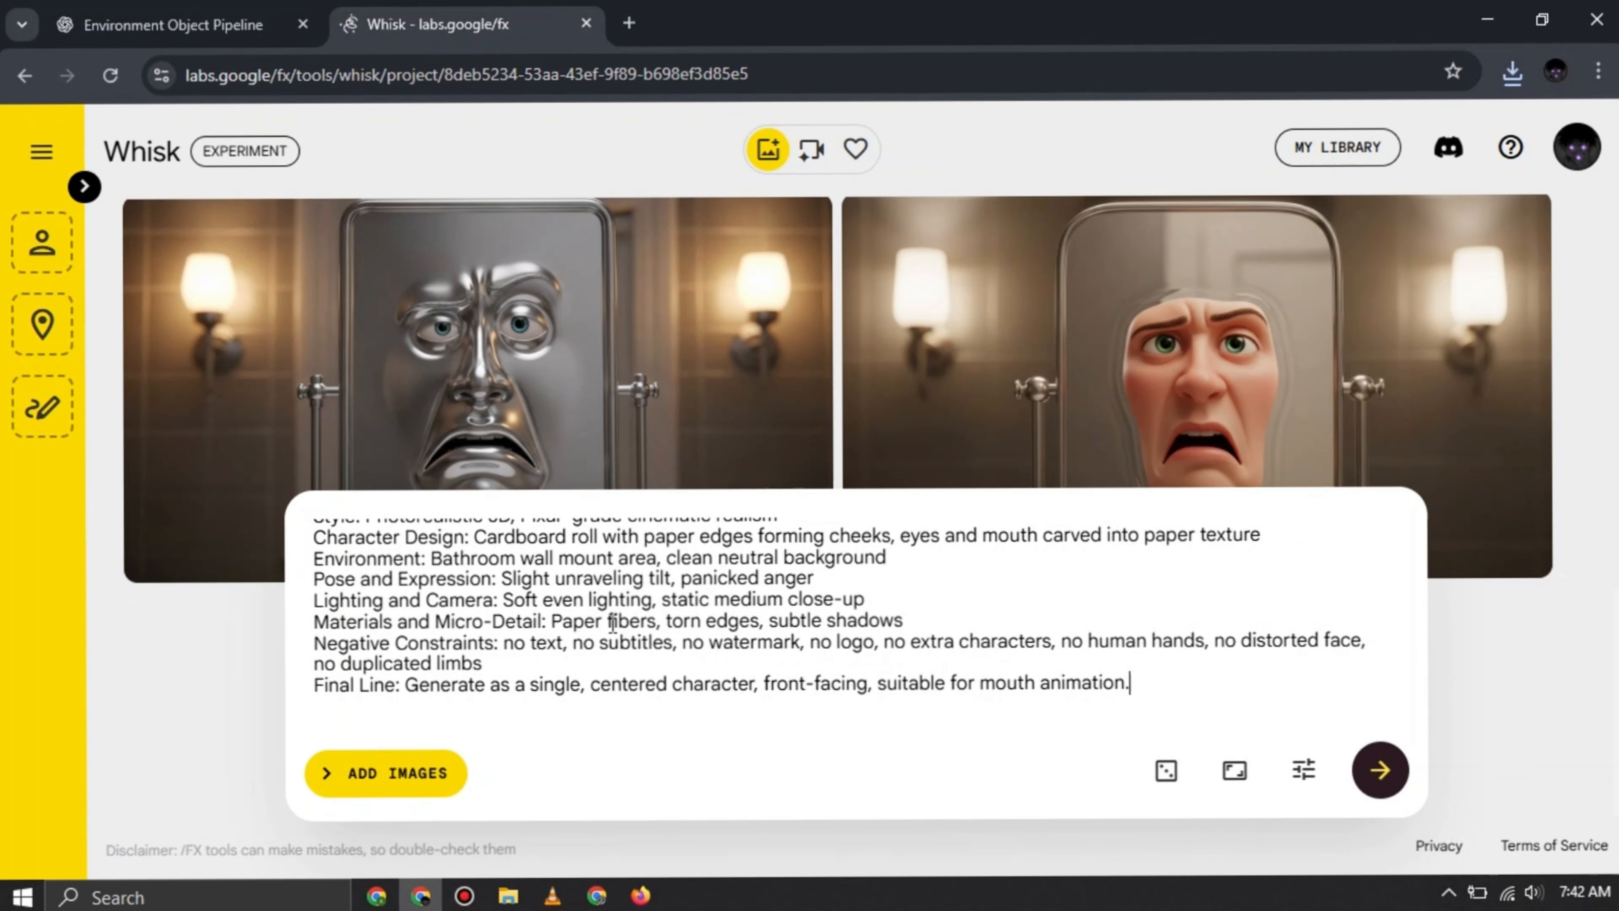
{"action": "key", "text": "Return"}
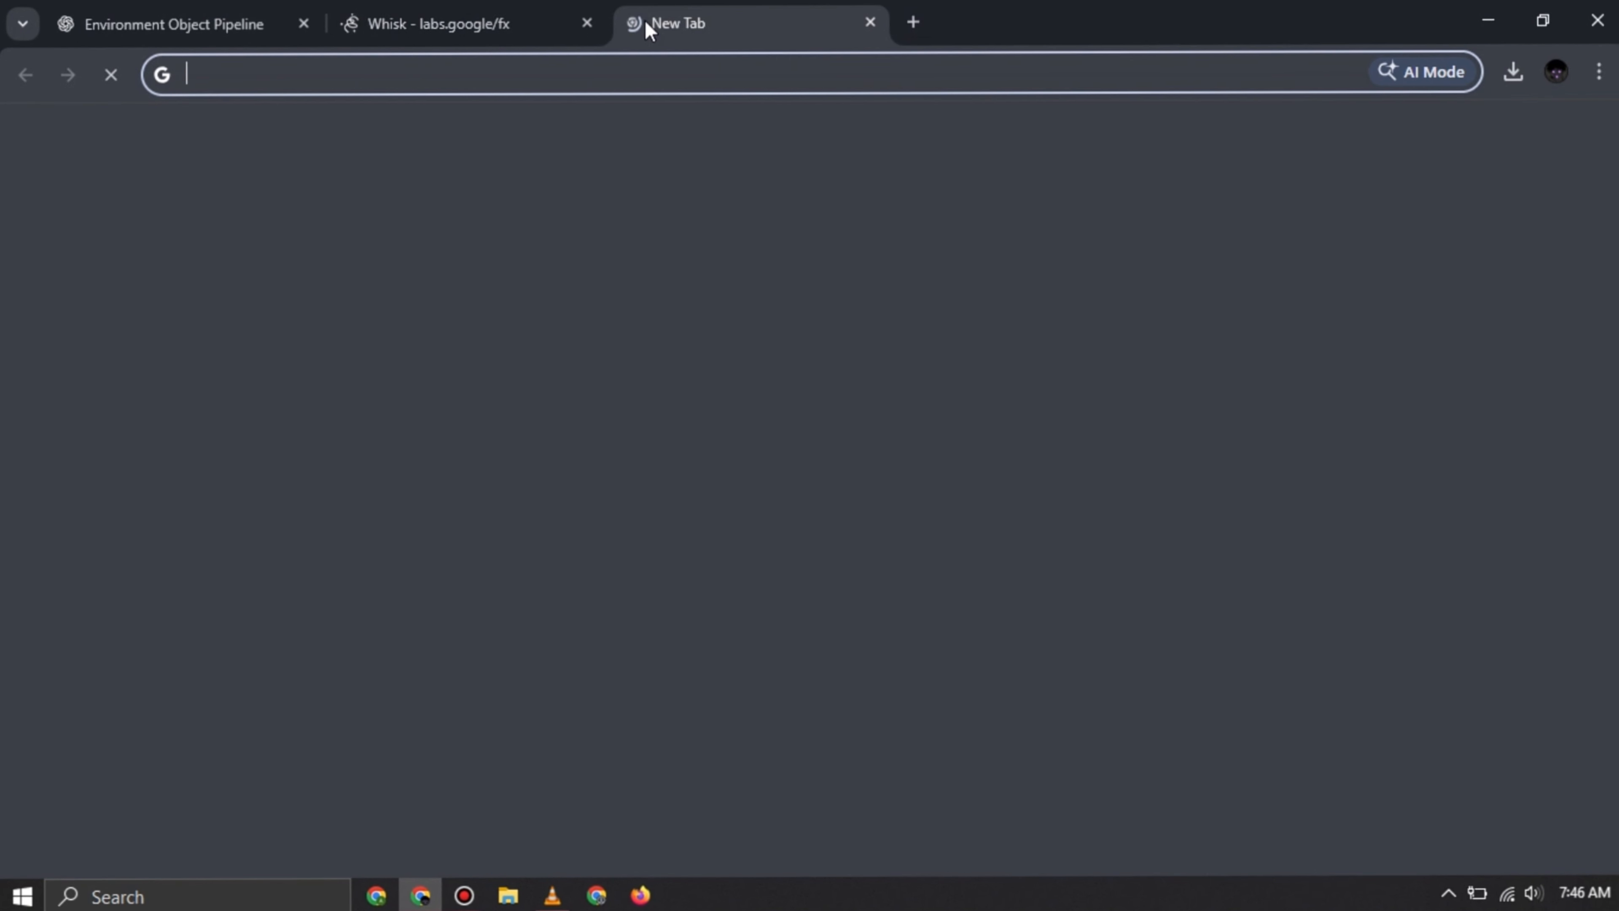
Step: Close Whisk, search Google for flow, open Google's Flow site and create a new project
{"action": "left_click", "coordinate": [587, 23]}
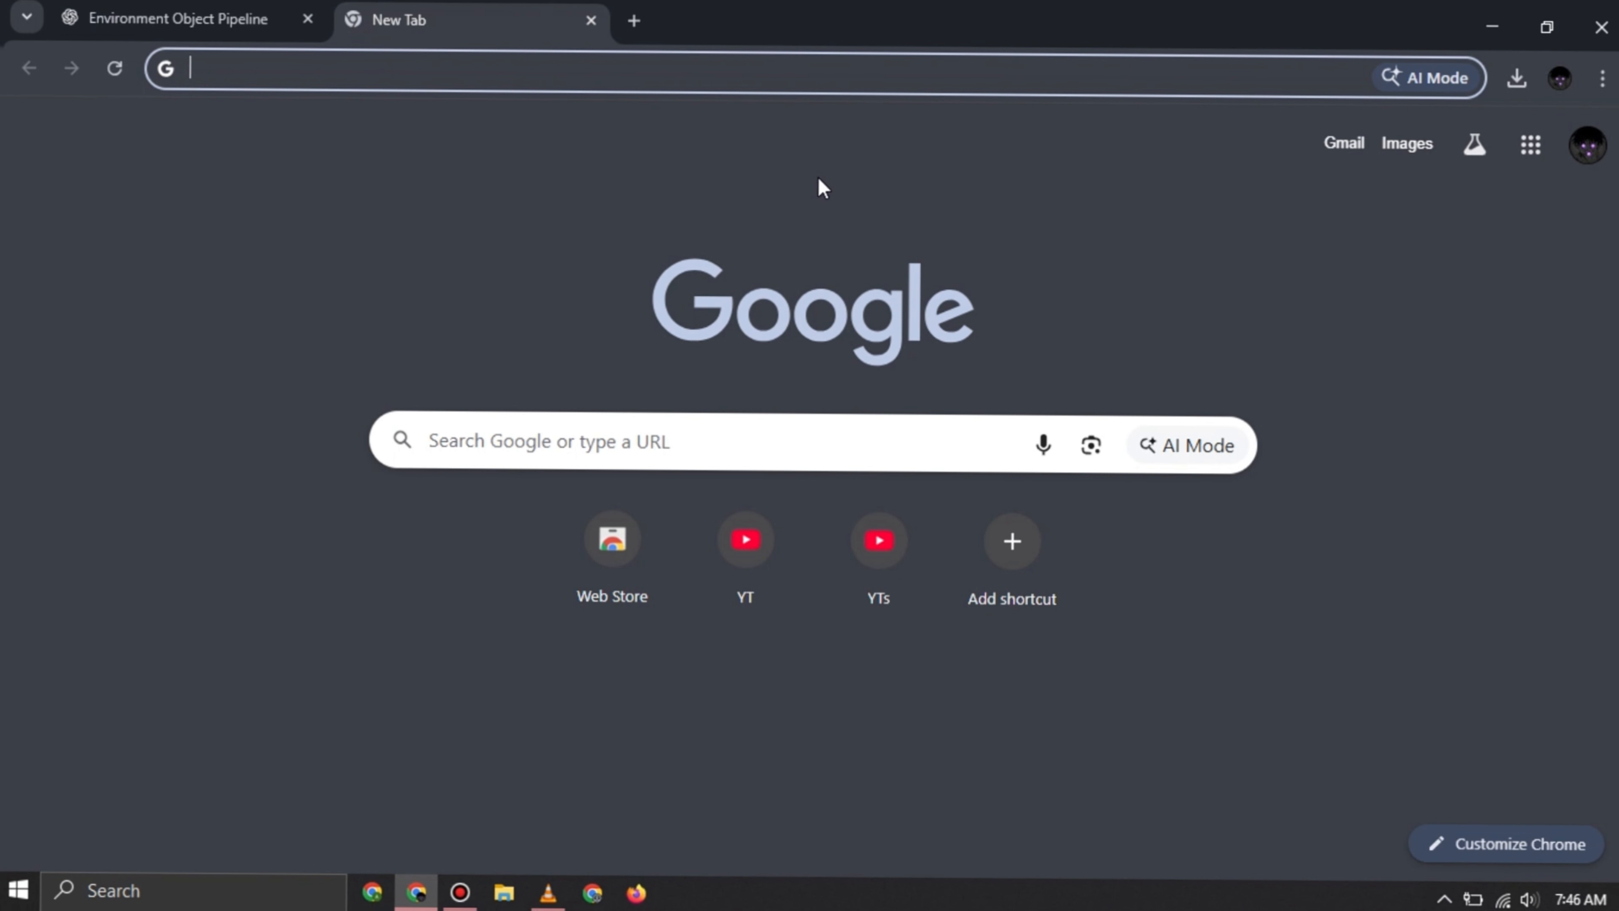
{"action": "type", "text": "flow"}
{"action": "key", "text": "Return"}
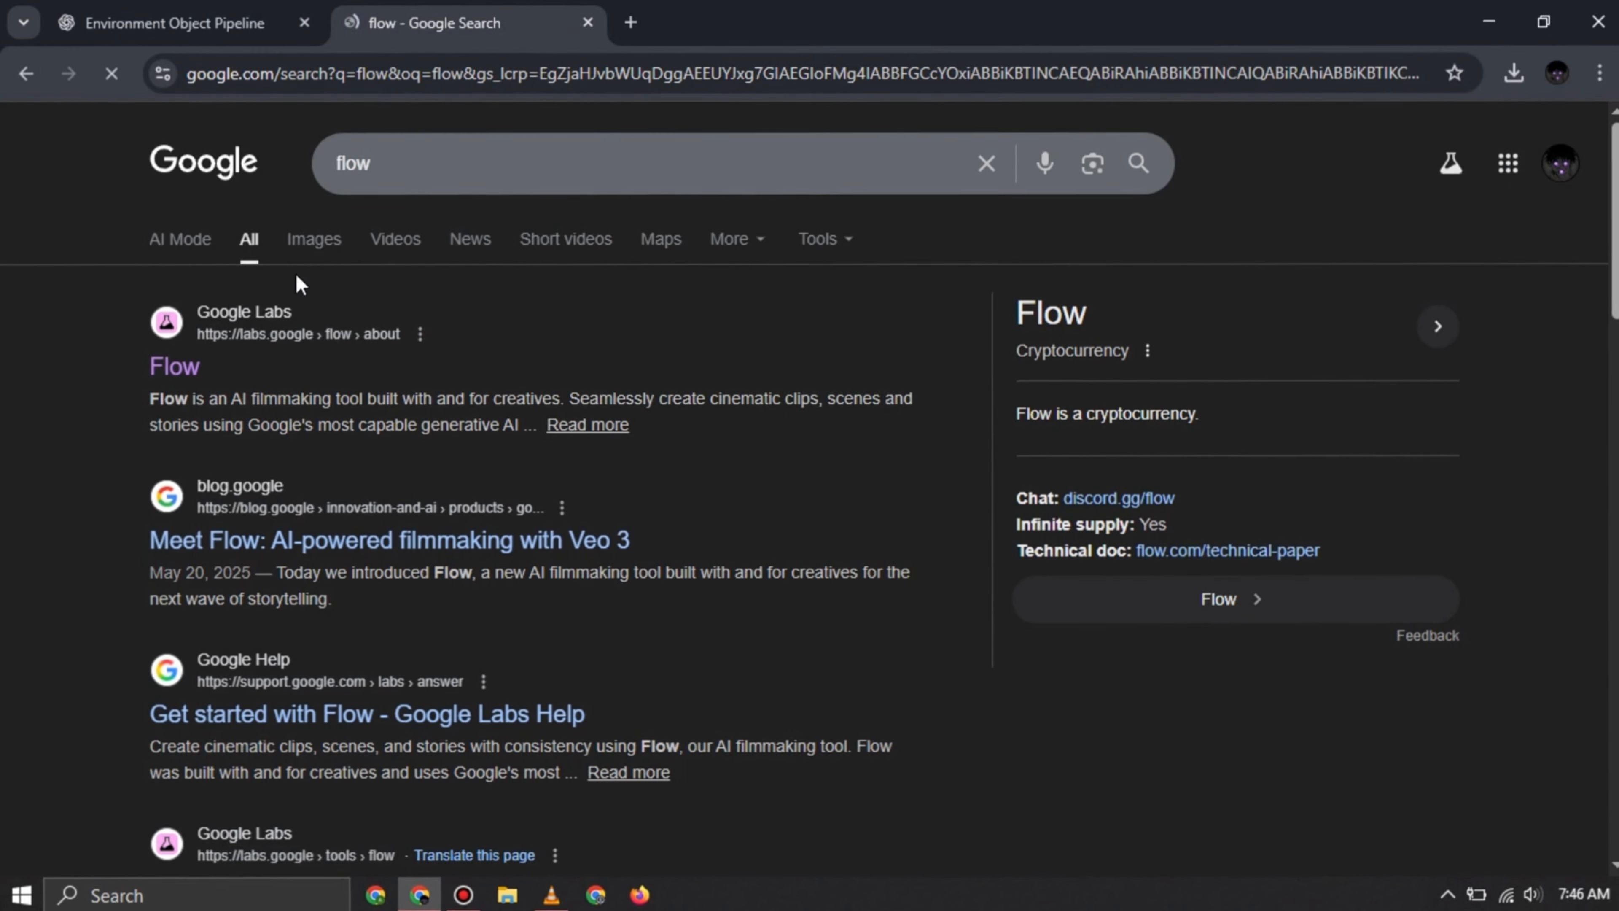
{"action": "left_click", "coordinate": [181, 371]}
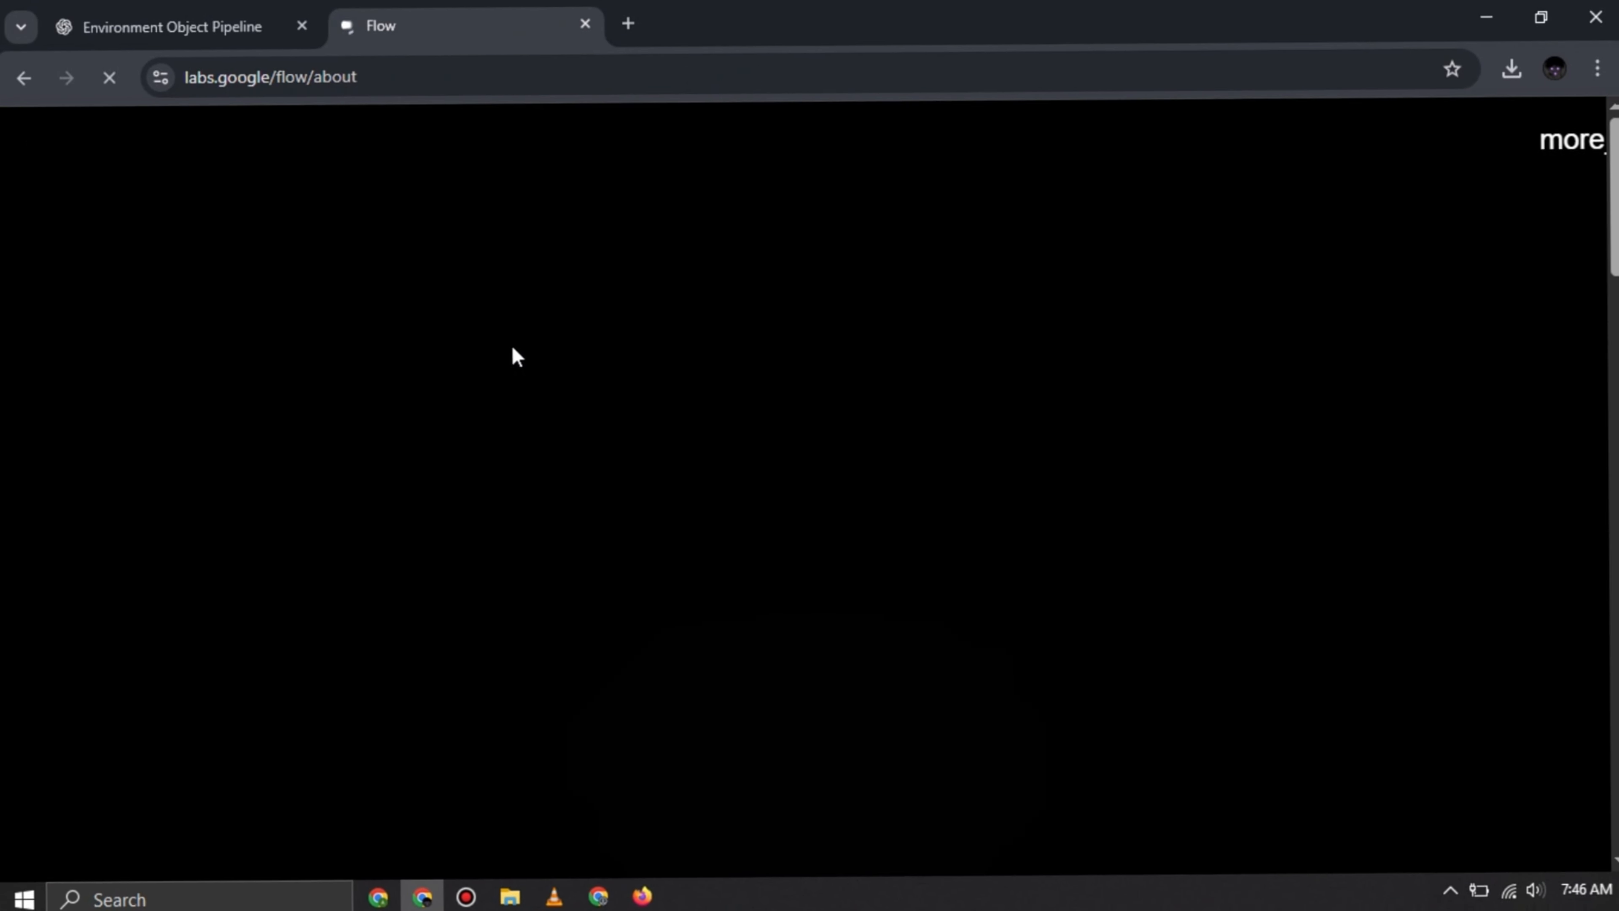
{"action": "key", "text": "F11"}
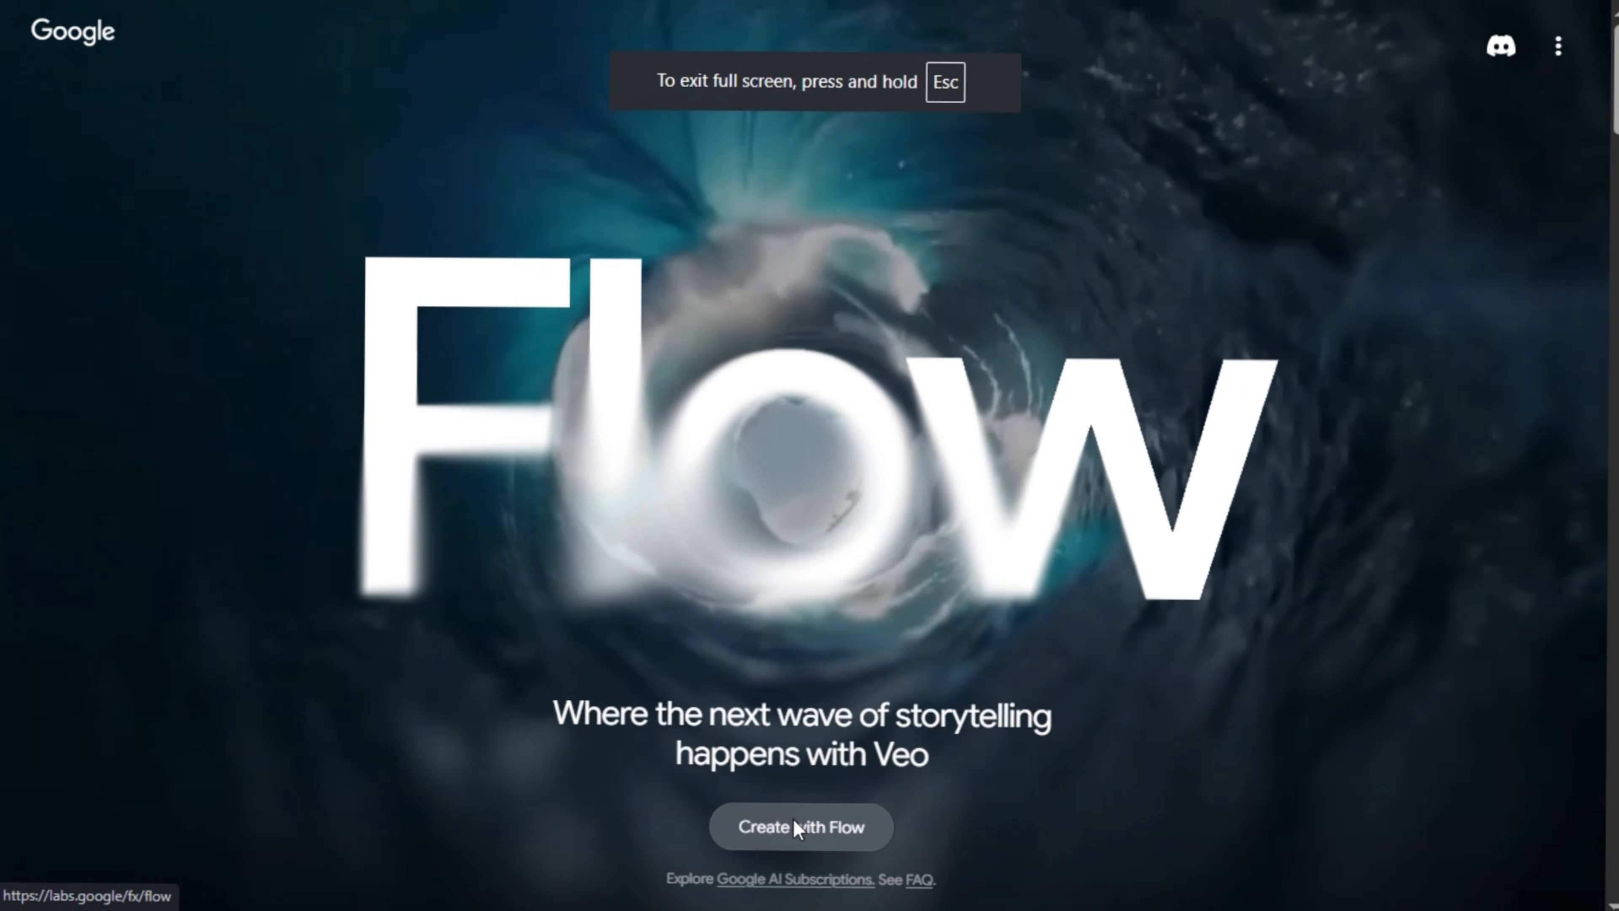
{"action": "left_click", "coordinate": [796, 827]}
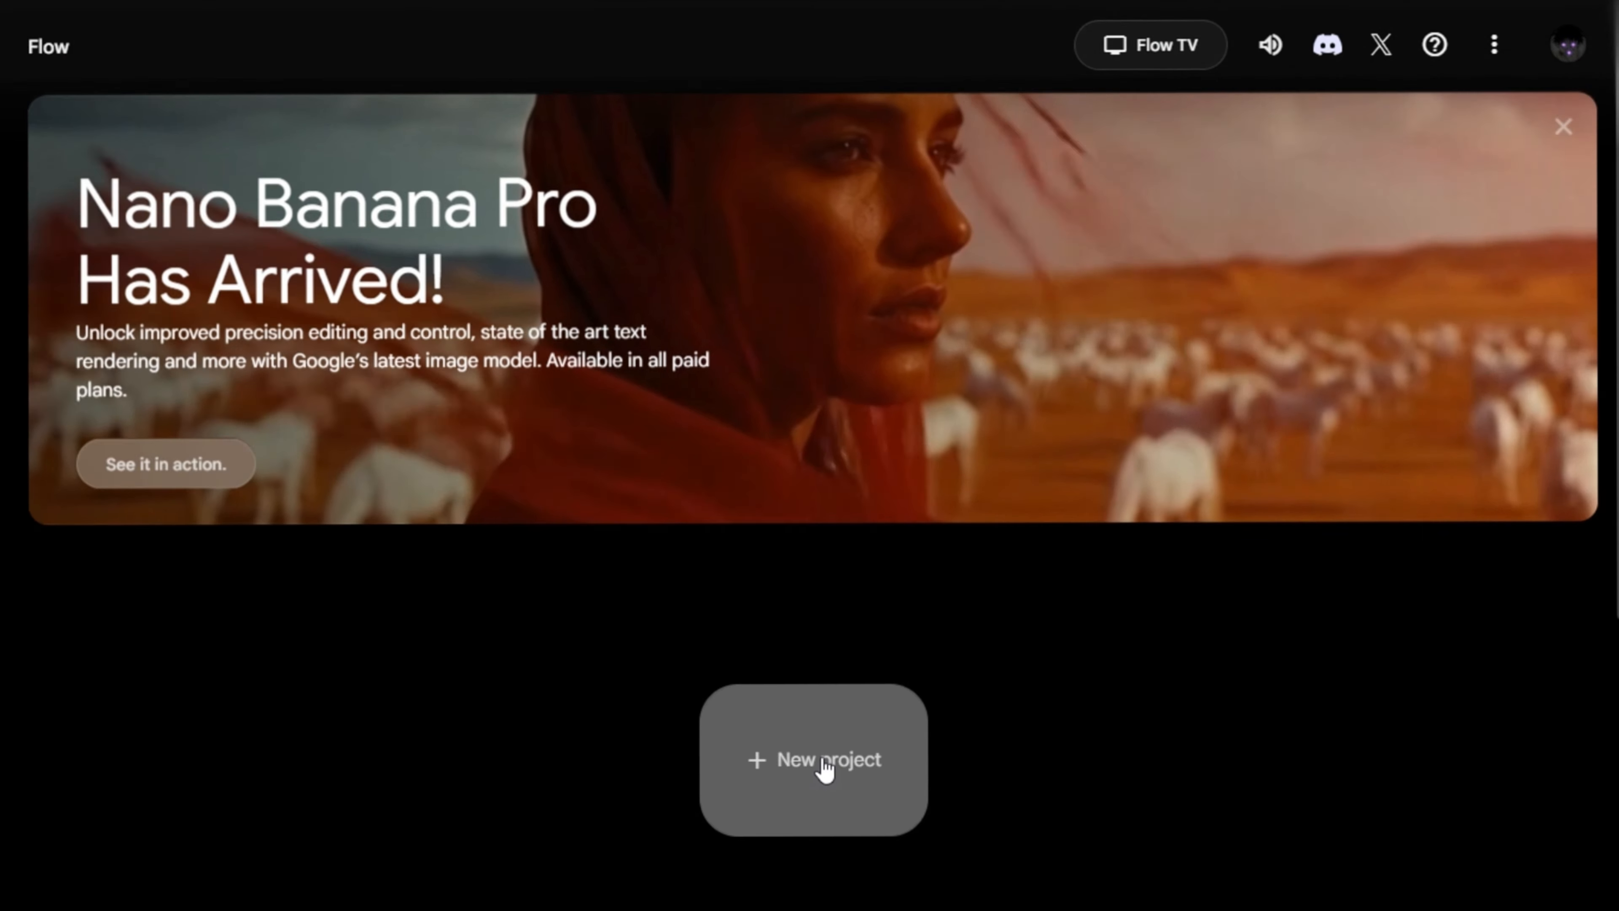
{"action": "left_click", "coordinate": [813, 764]}
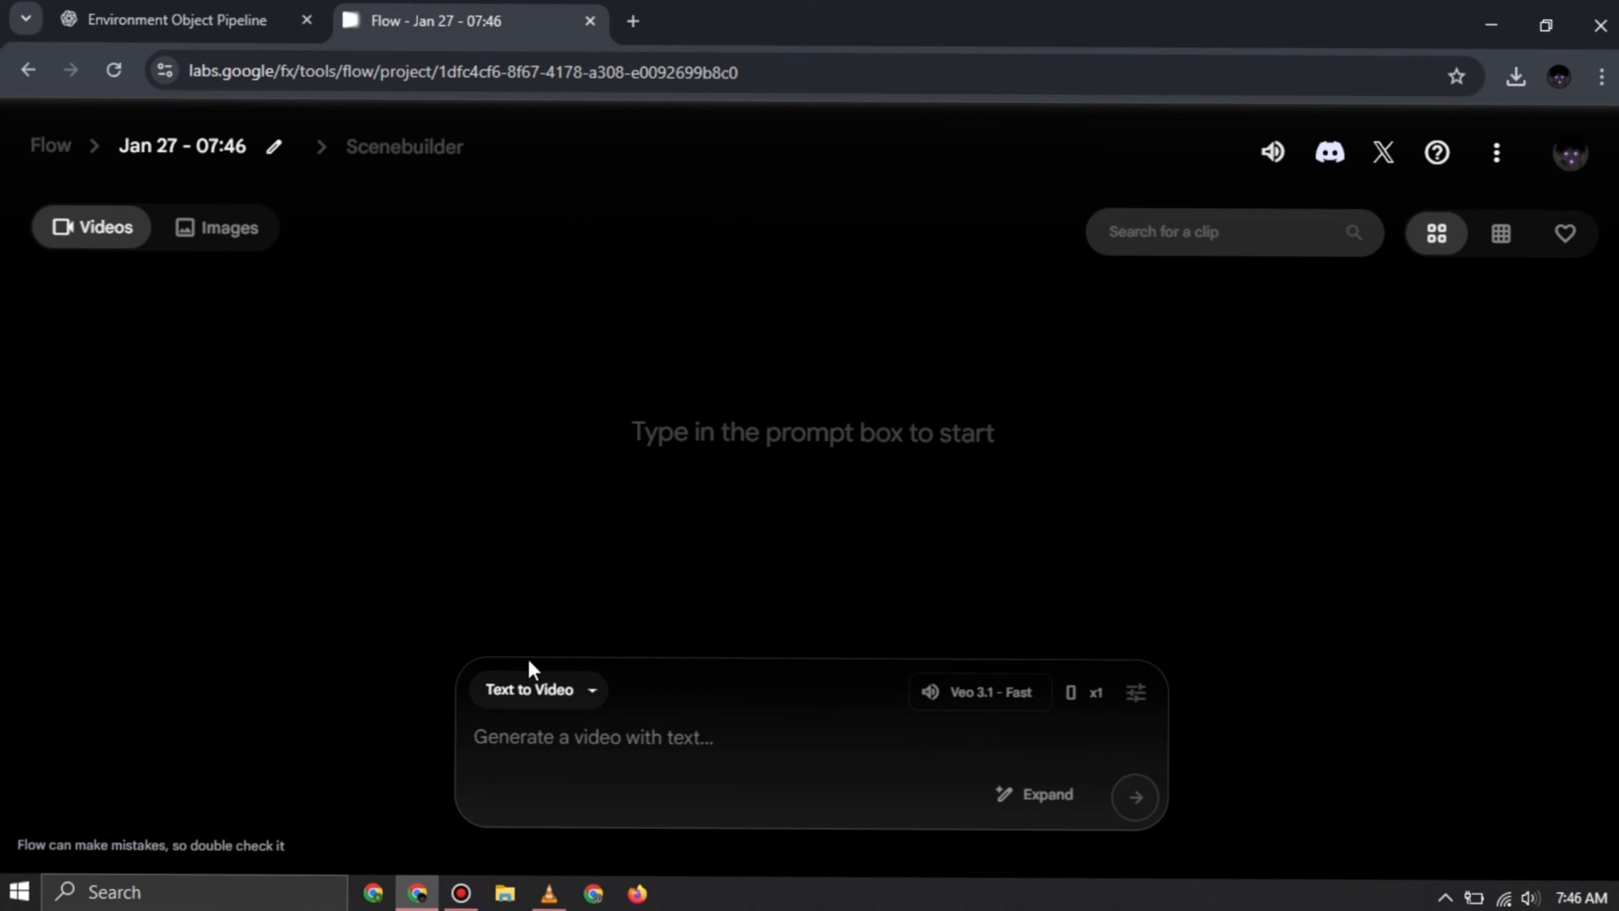
Step: Set the generation mode to Frames to Video and upload the angry toilet image as the start frame, cropped to Landscape
{"action": "left_click", "coordinate": [540, 692]}
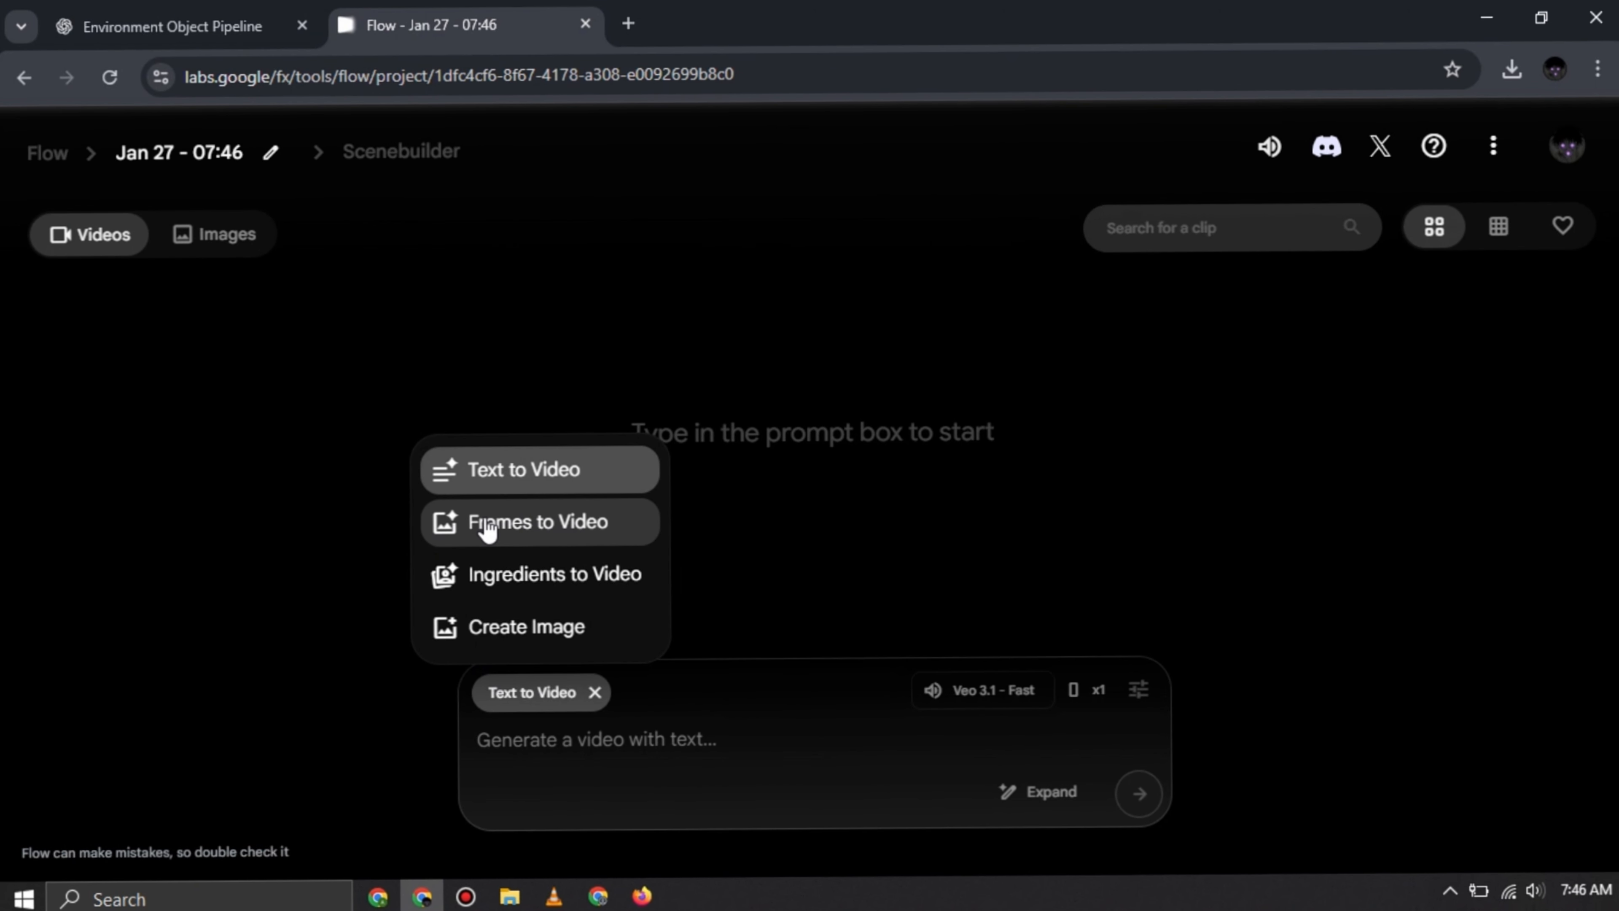
{"action": "left_click", "coordinate": [631, 542]}
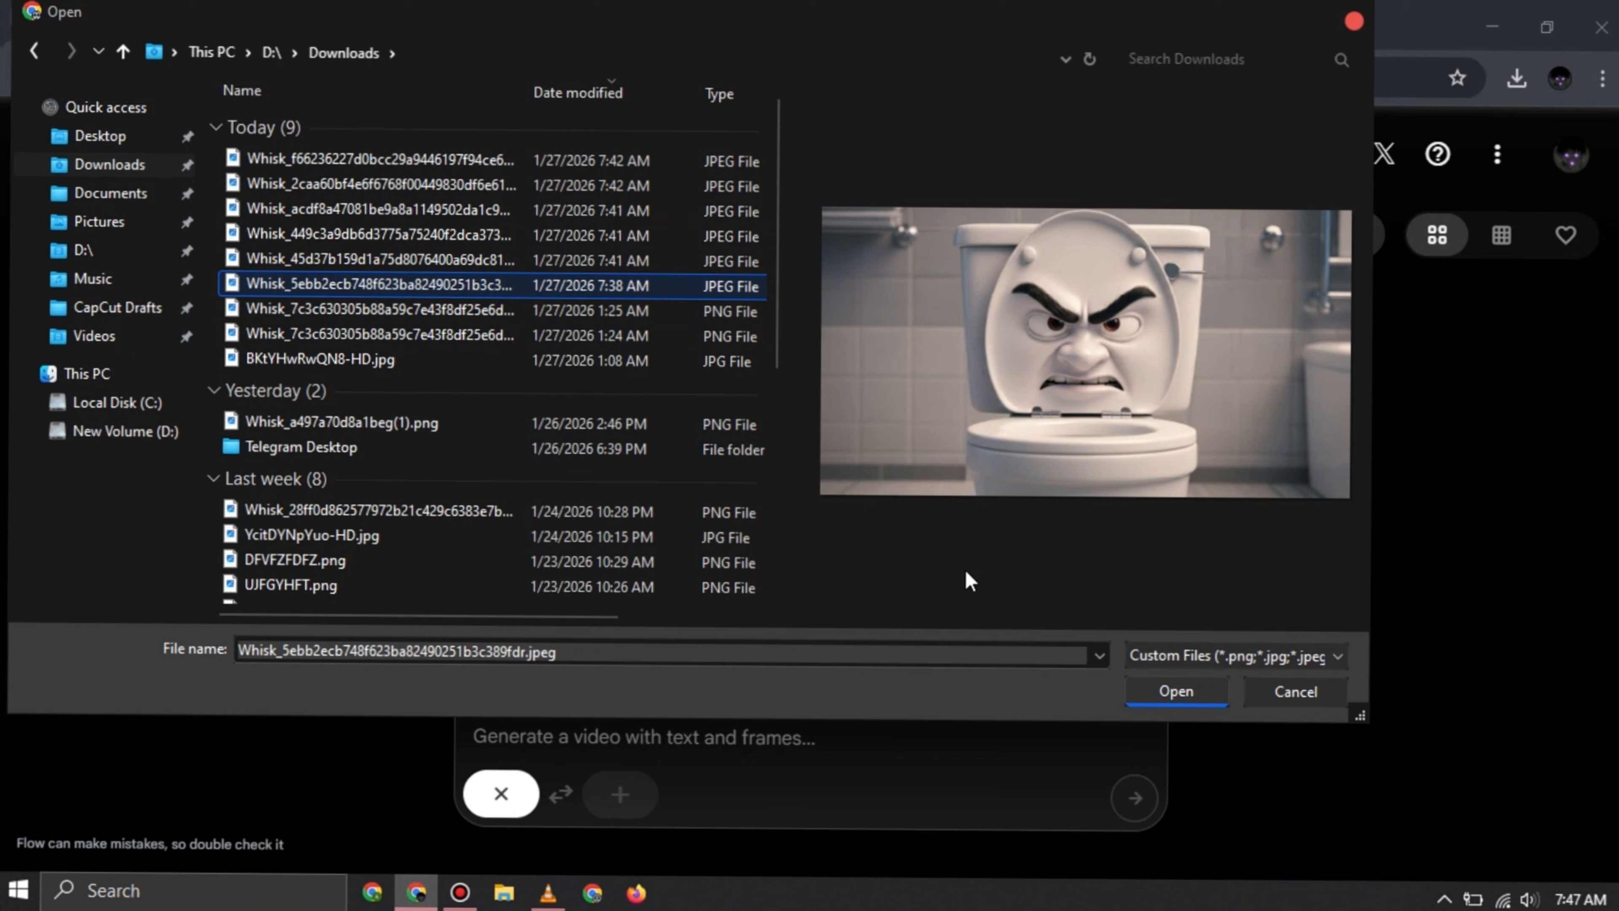
{"action": "left_click", "coordinate": [1148, 692]}
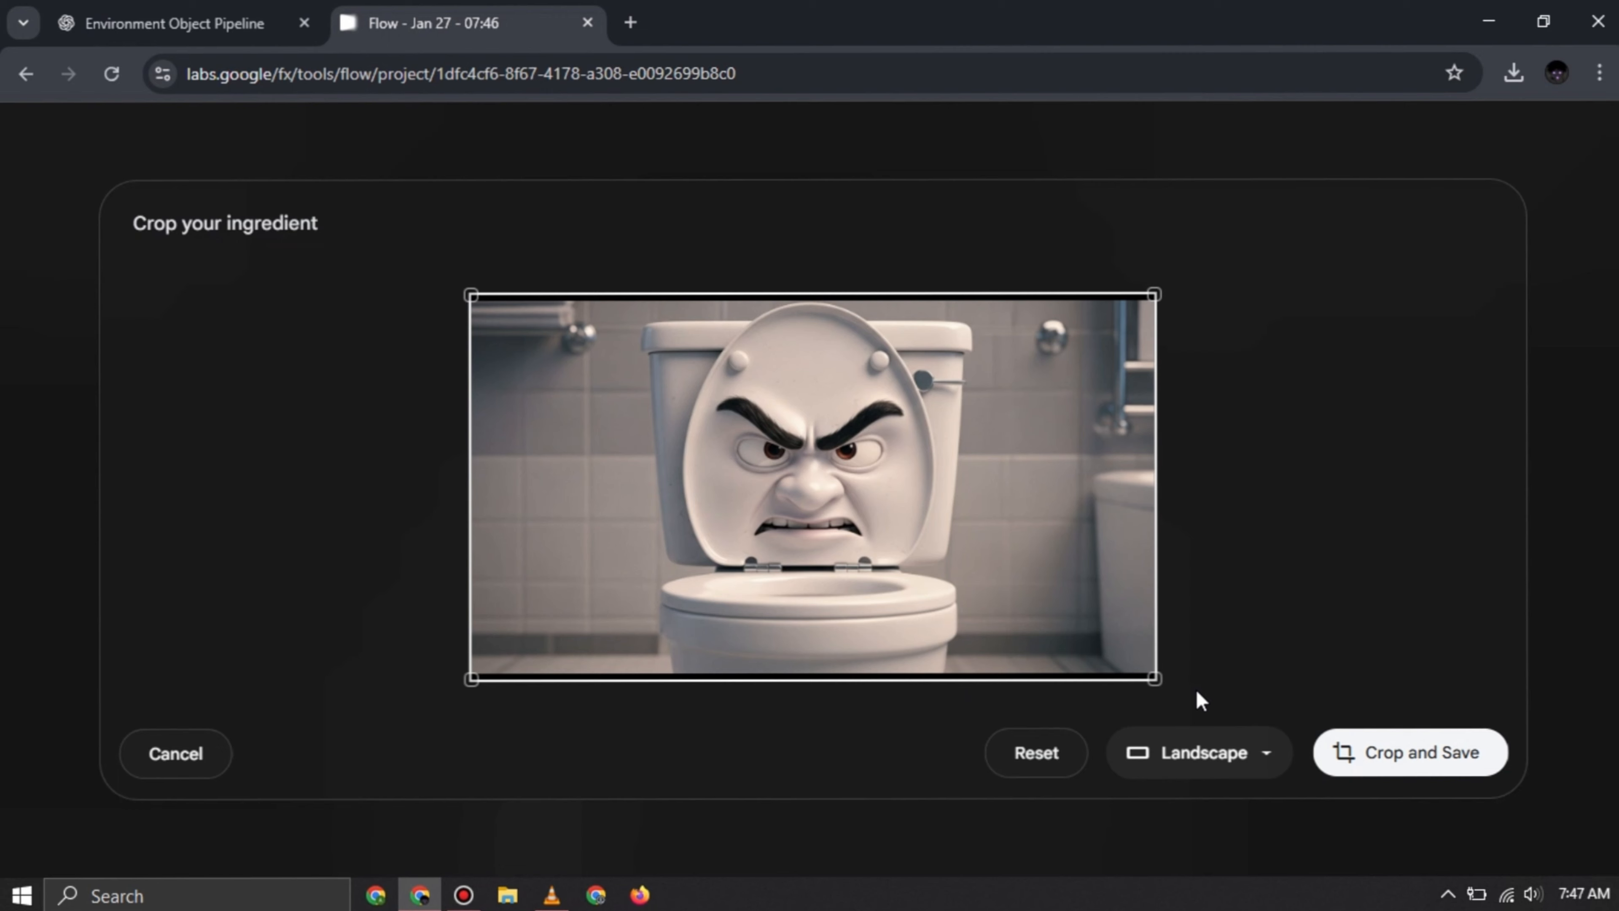
{"action": "left_click", "coordinate": [1259, 756]}
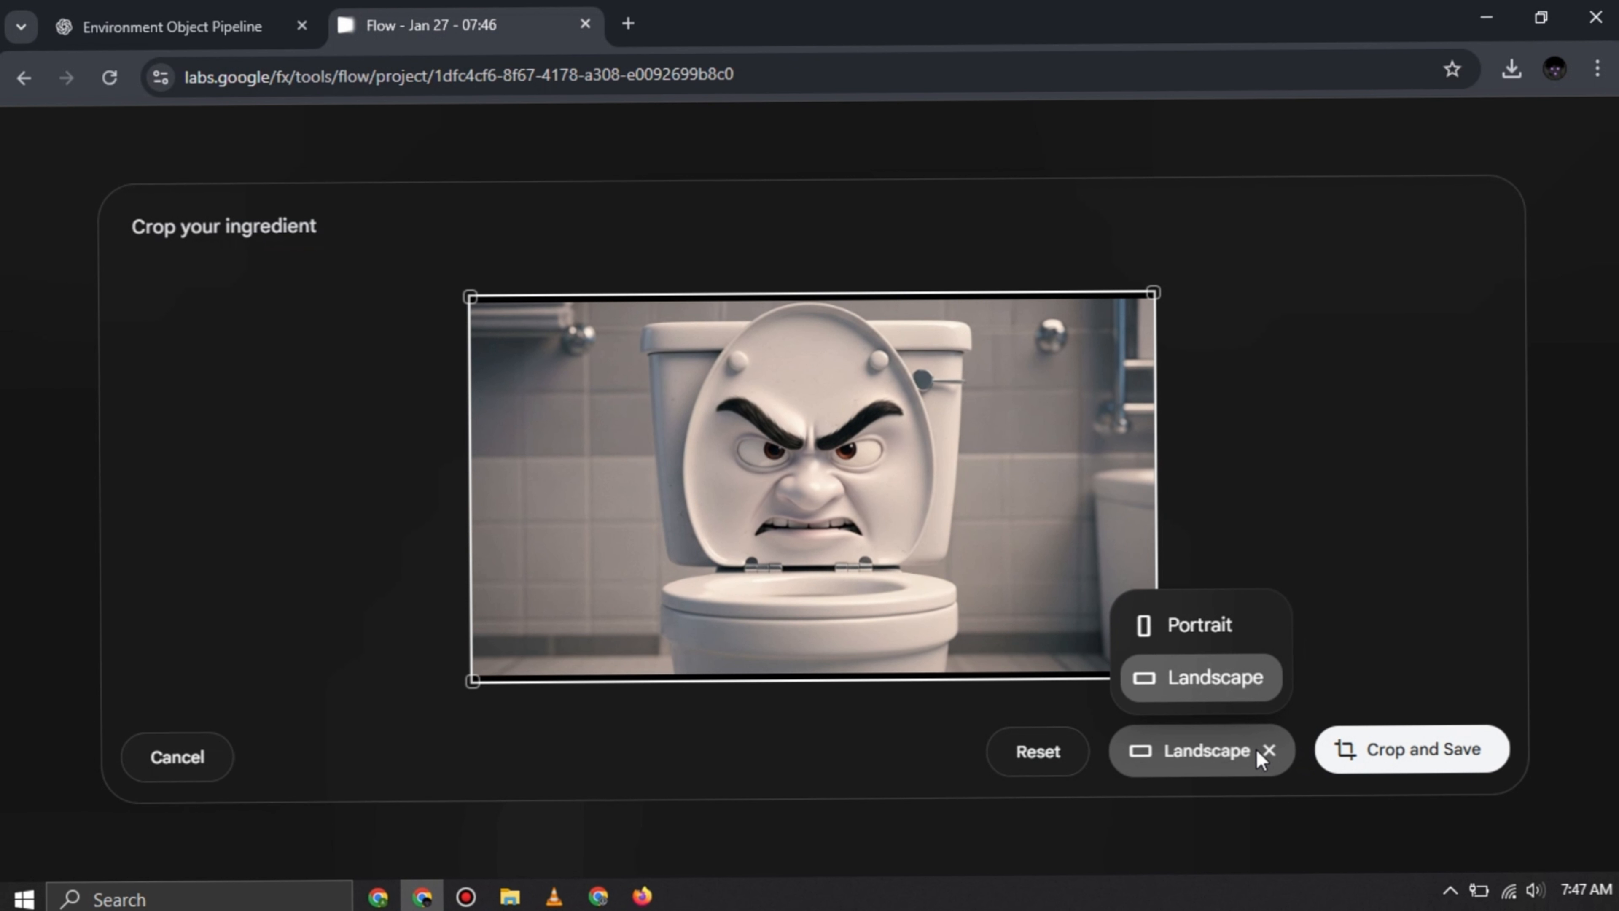
{"action": "left_click", "coordinate": [1258, 756]}
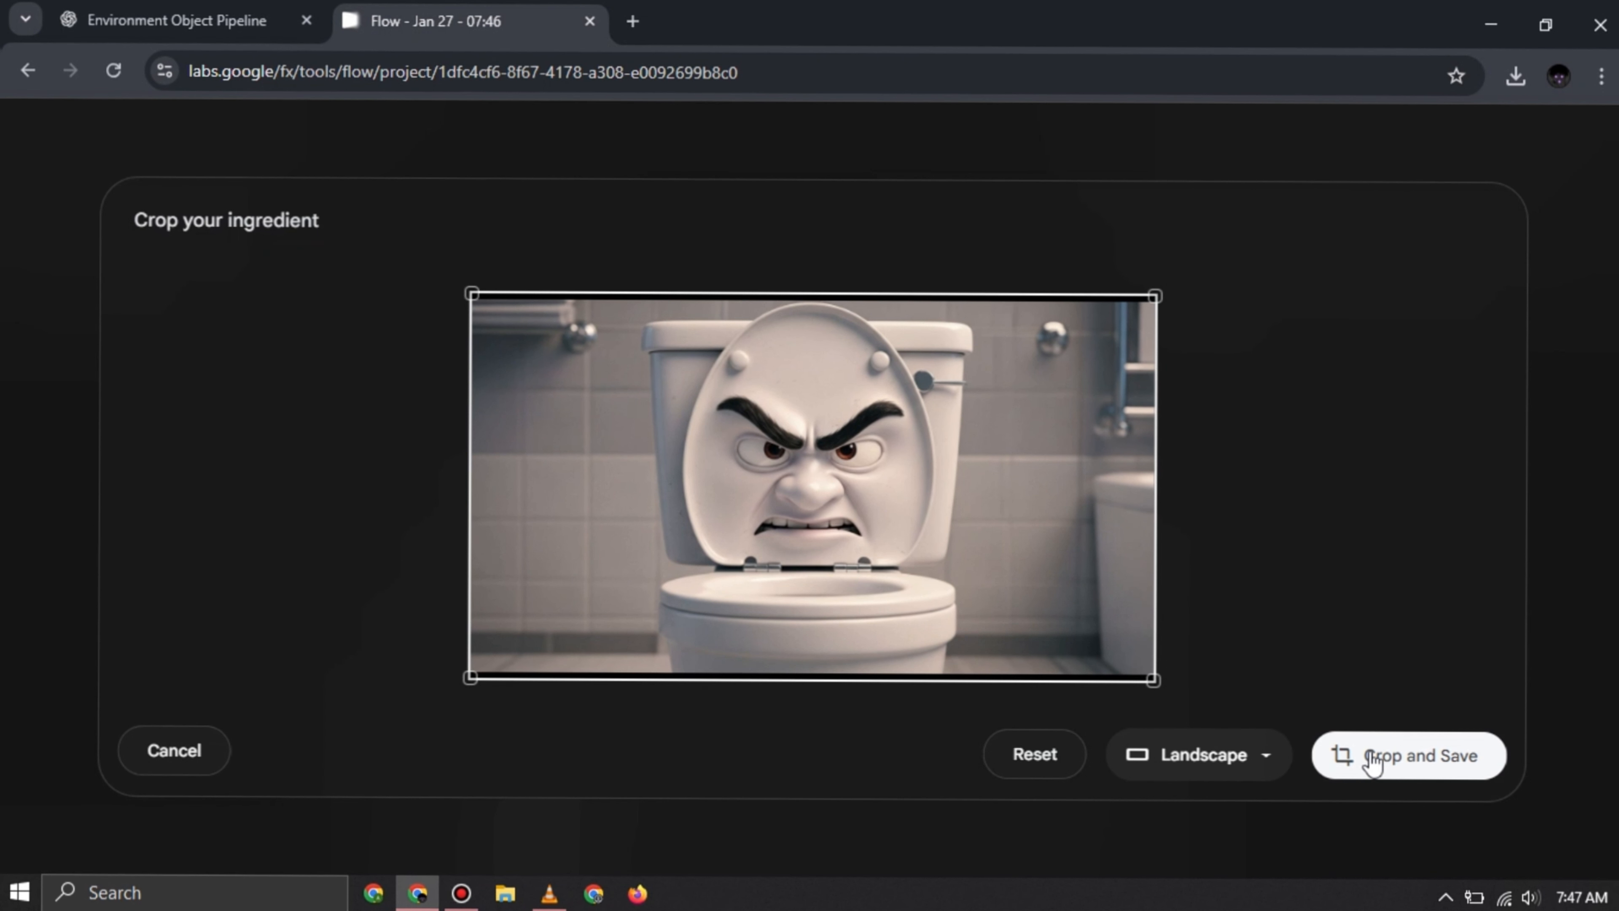
{"action": "left_click", "coordinate": [1399, 765]}
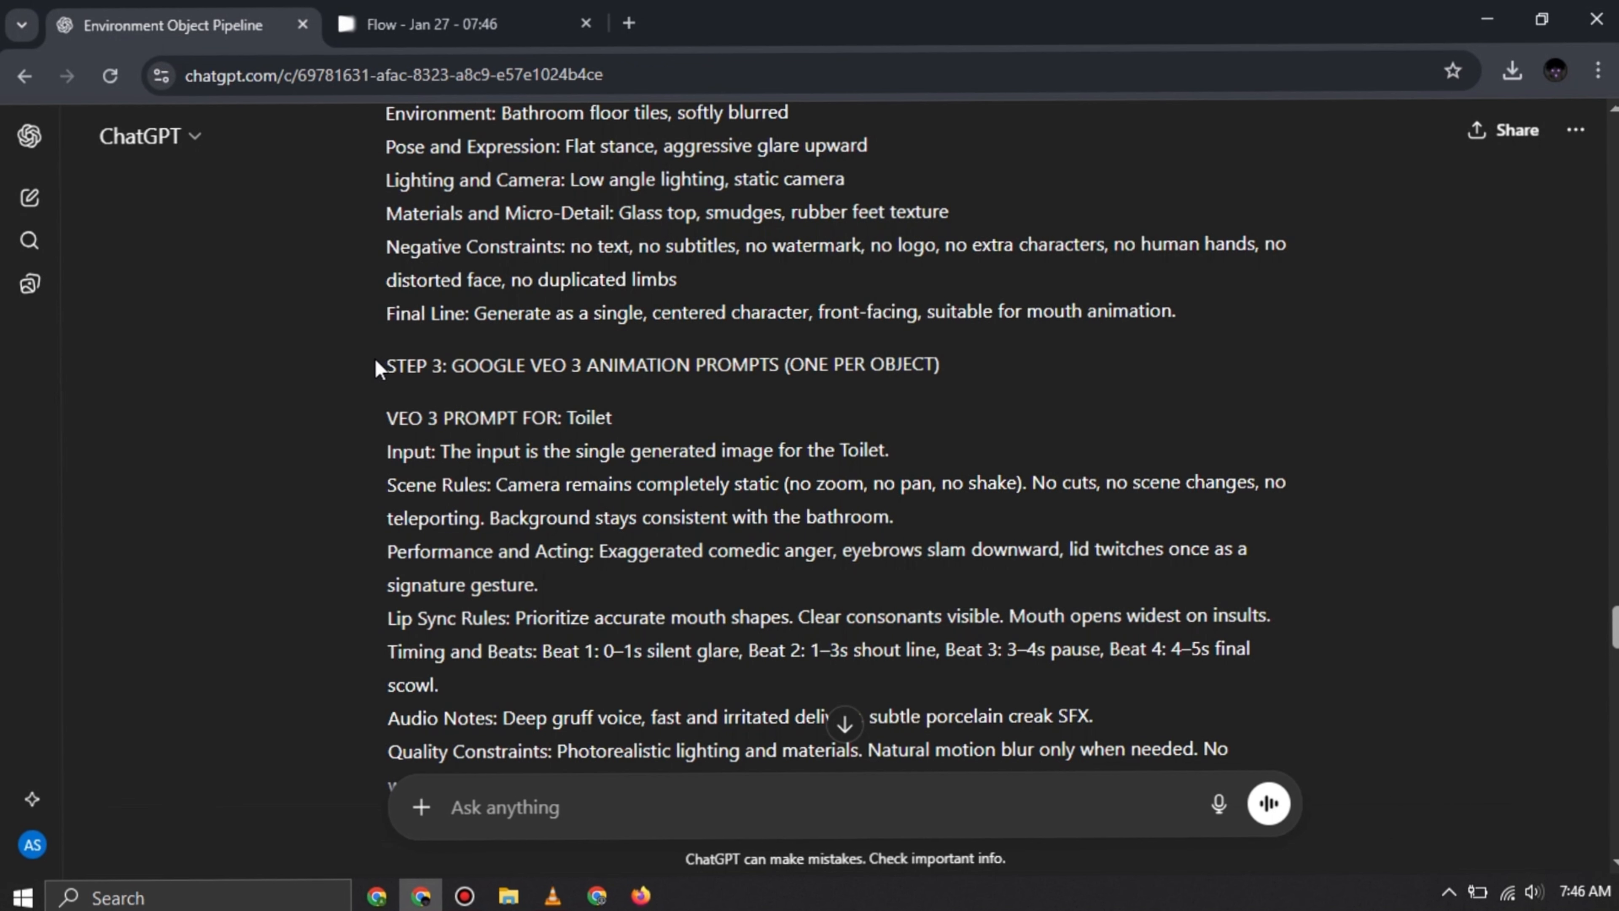
Step: Copy the Toilet Veo 3 prompt from ChatGPT, from Scene Rules through Dialogue Track, and generate the toilet video from it in Flow
{"action": "left_click_drag", "start_coordinate": [376, 367], "coordinate": [945, 365]}
{"action": "scroll", "coordinate": [1190, 427], "scroll_direction": "down", "scroll_amount": 2}
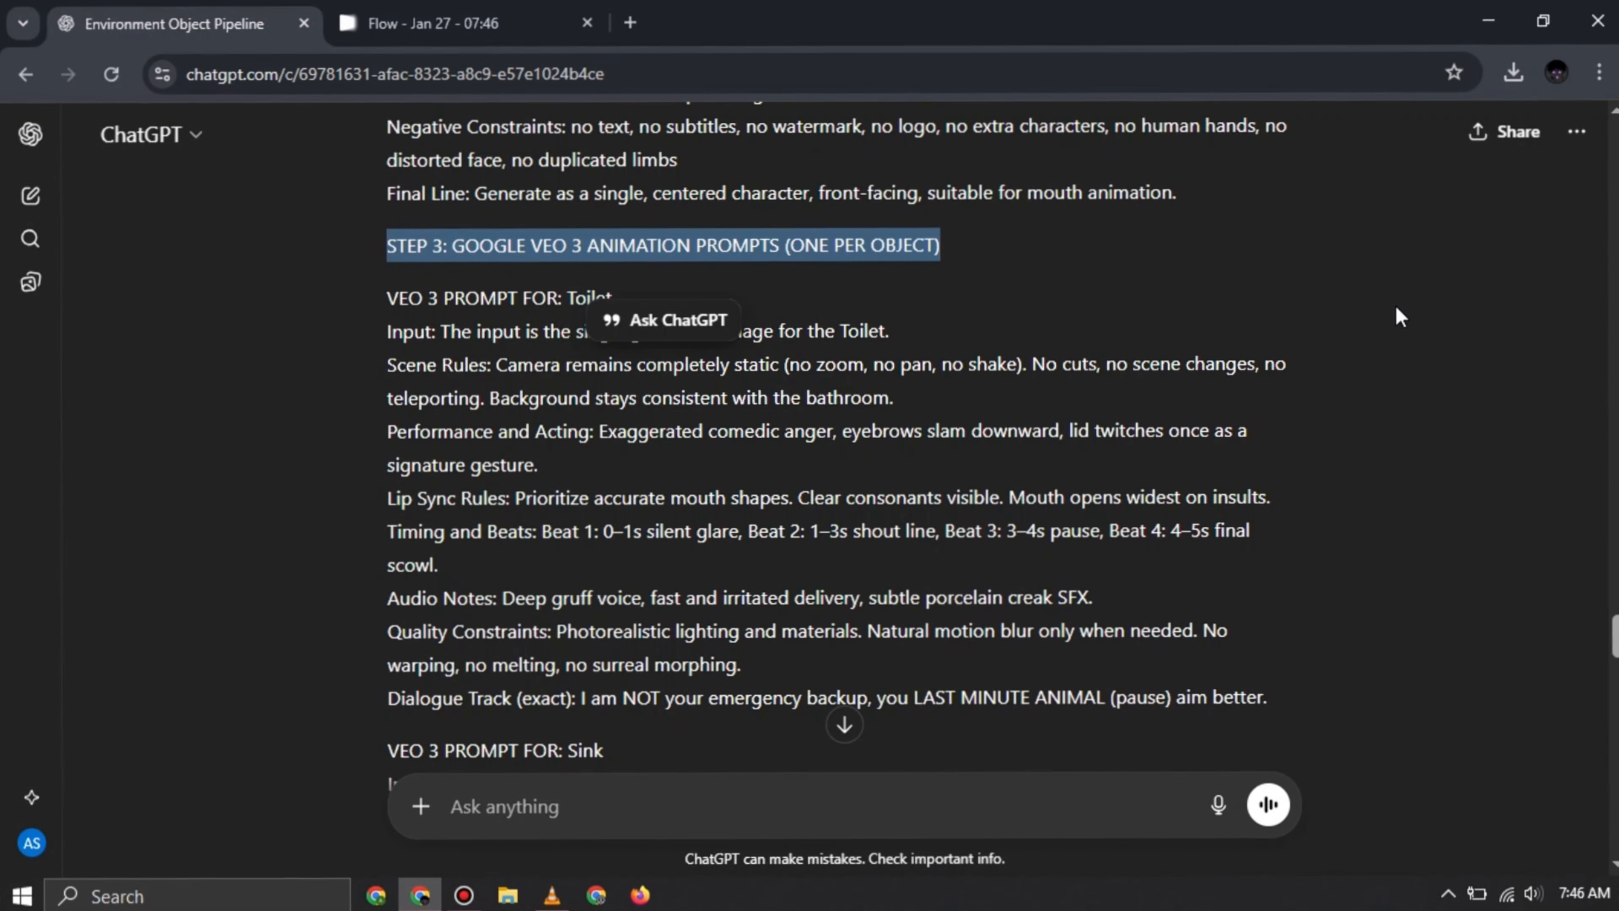
{"action": "left_click", "coordinate": [726, 325]}
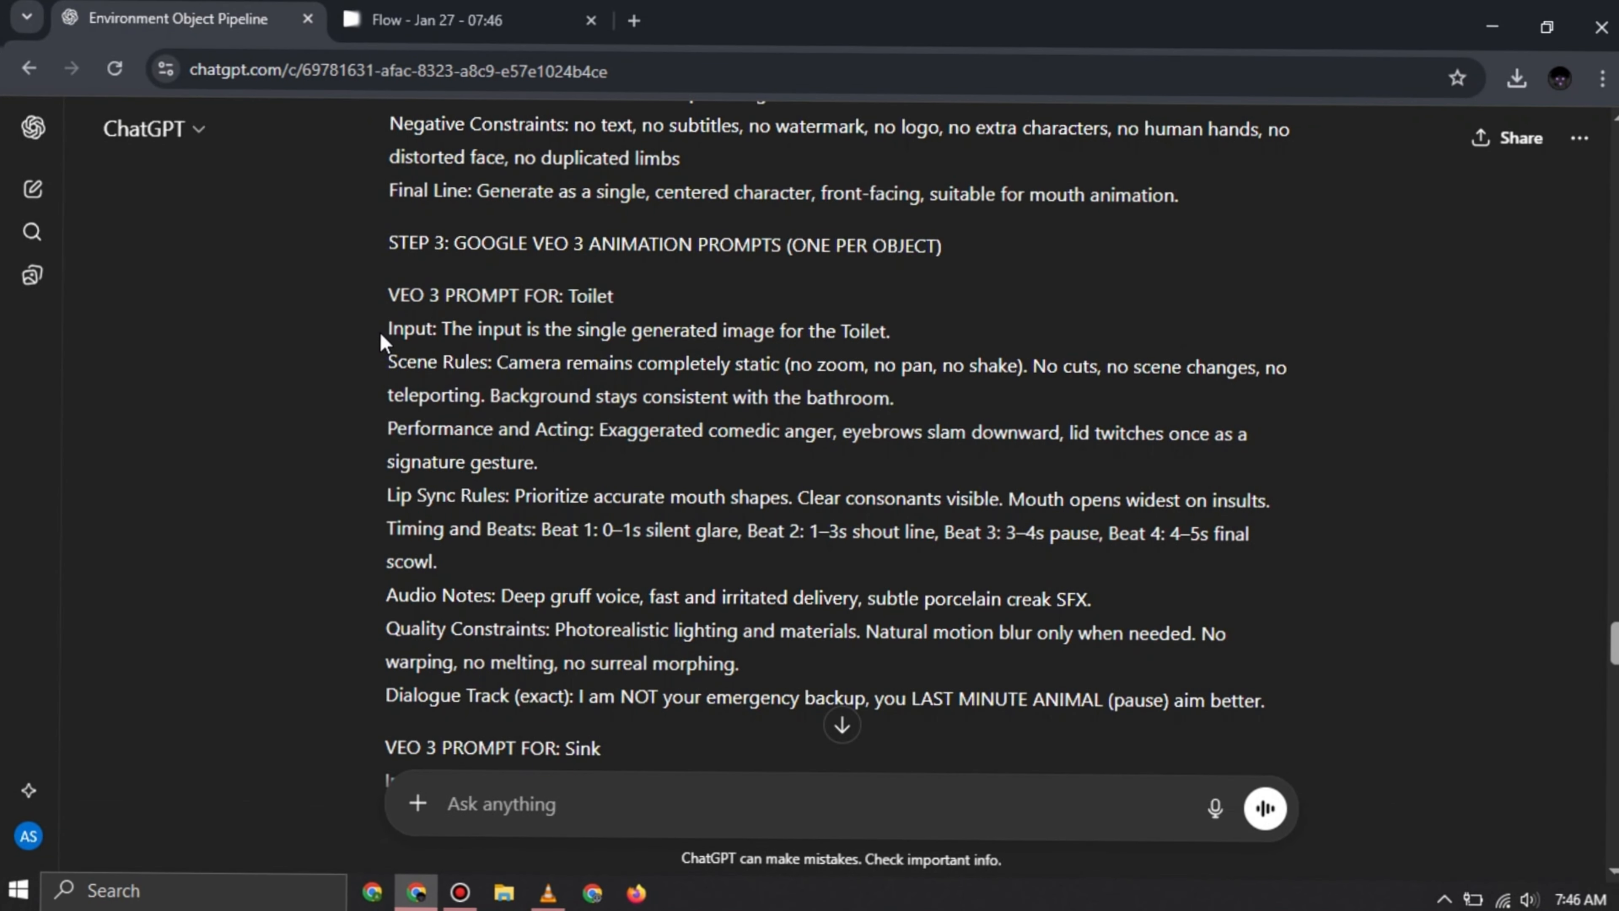
{"action": "left_click_drag", "start_coordinate": [389, 329], "coordinate": [752, 333]}
{"action": "left_click", "coordinate": [329, 373]}
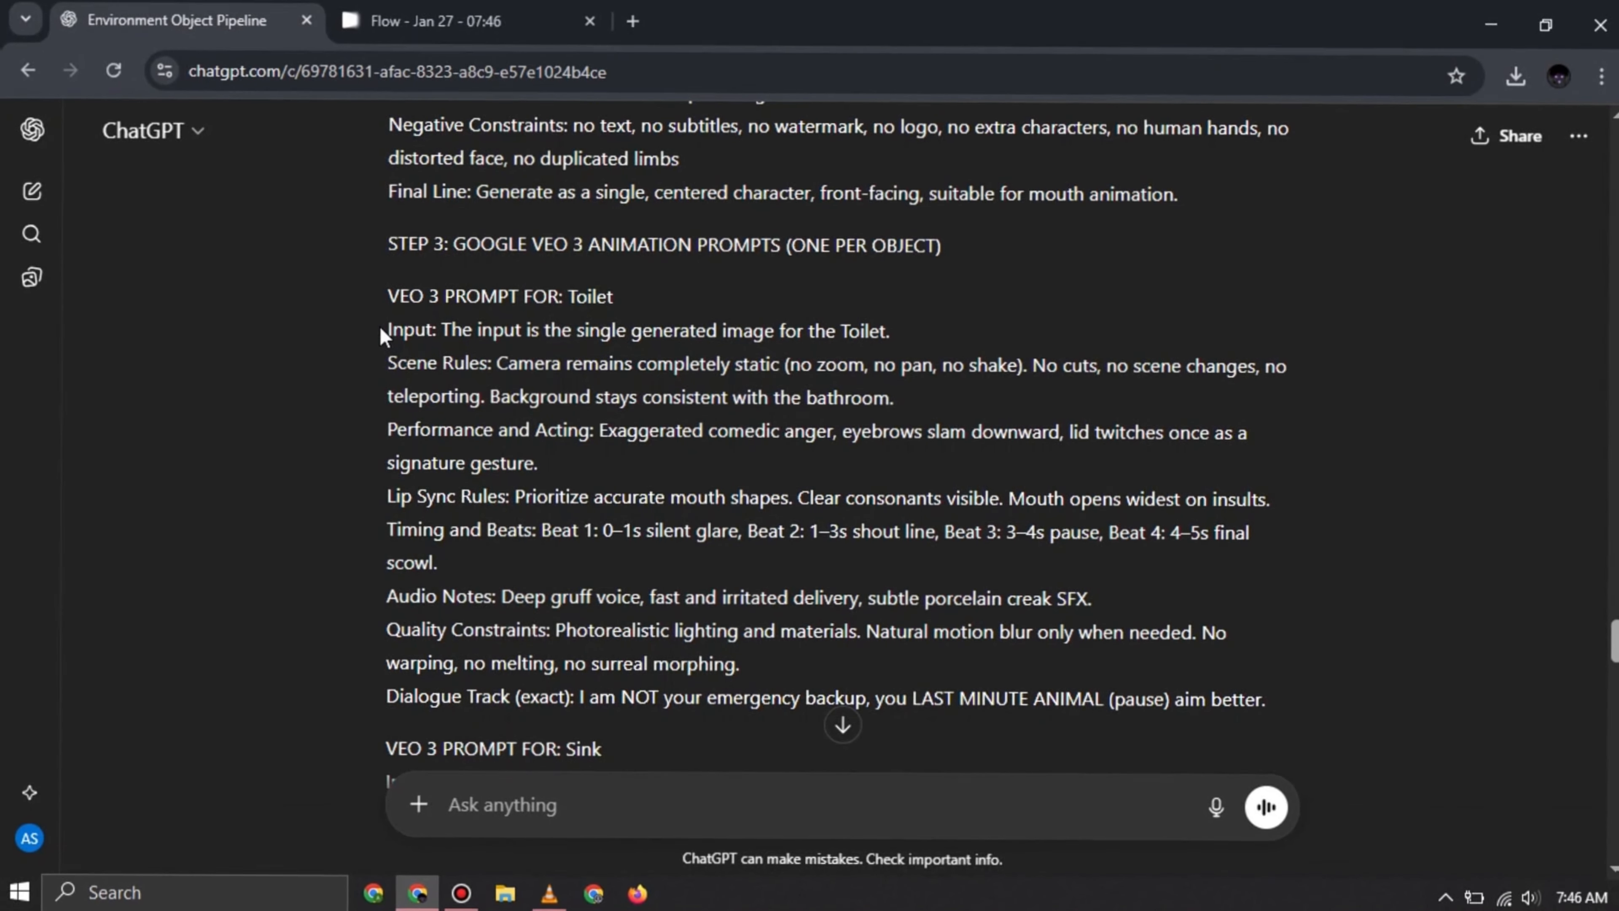
{"action": "left_click_drag", "start_coordinate": [382, 330], "coordinate": [970, 401]}
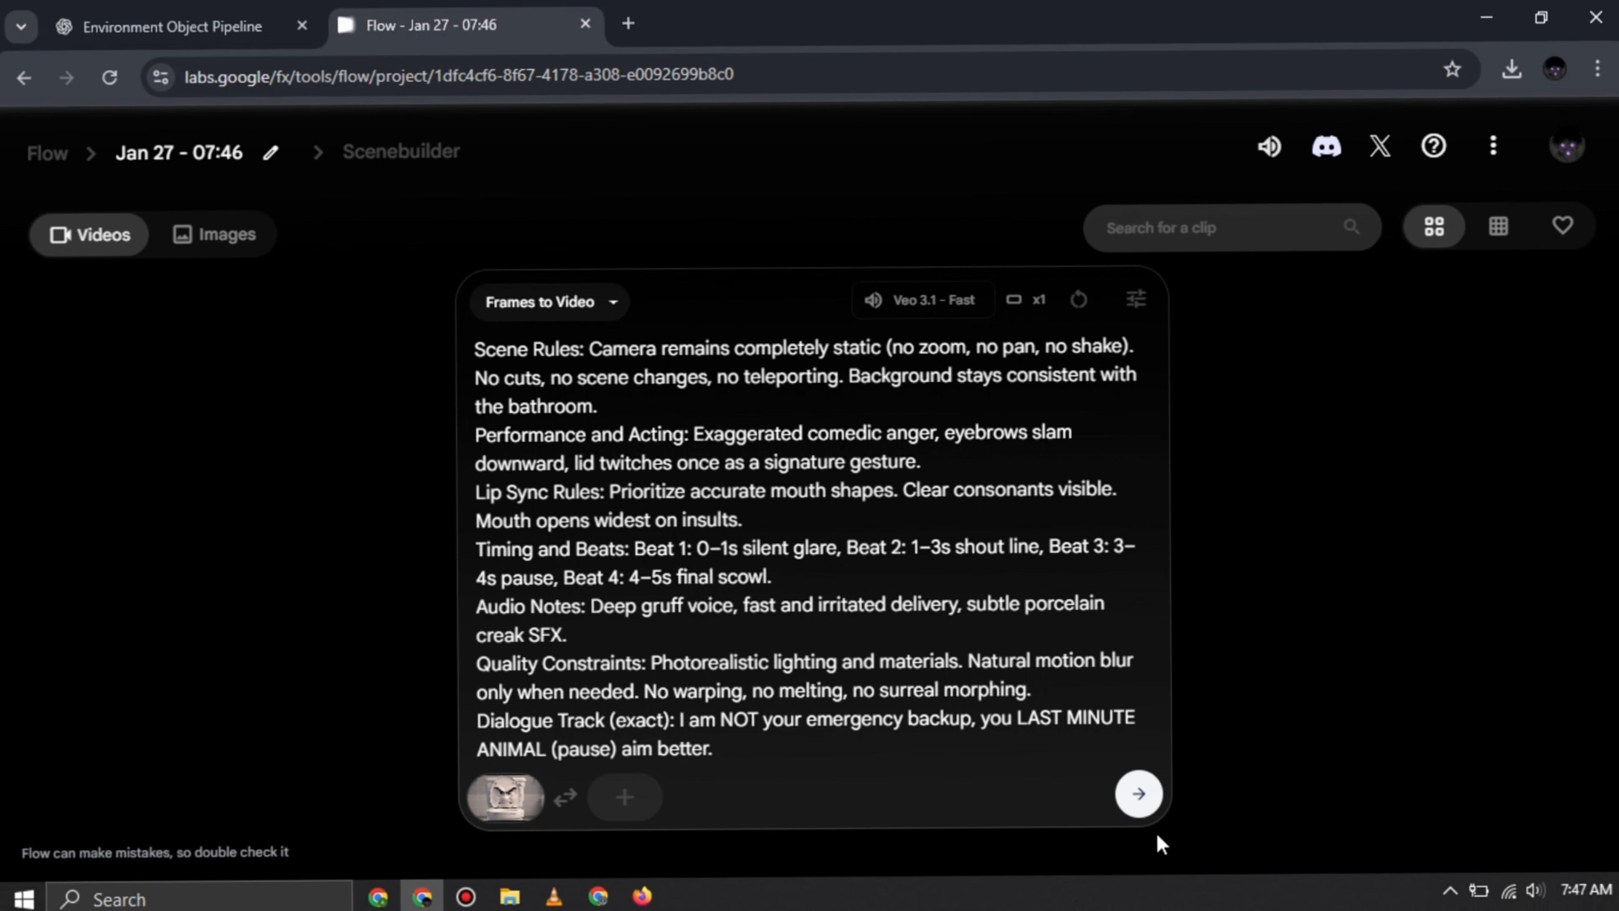
{"action": "left_click", "coordinate": [1147, 803]}
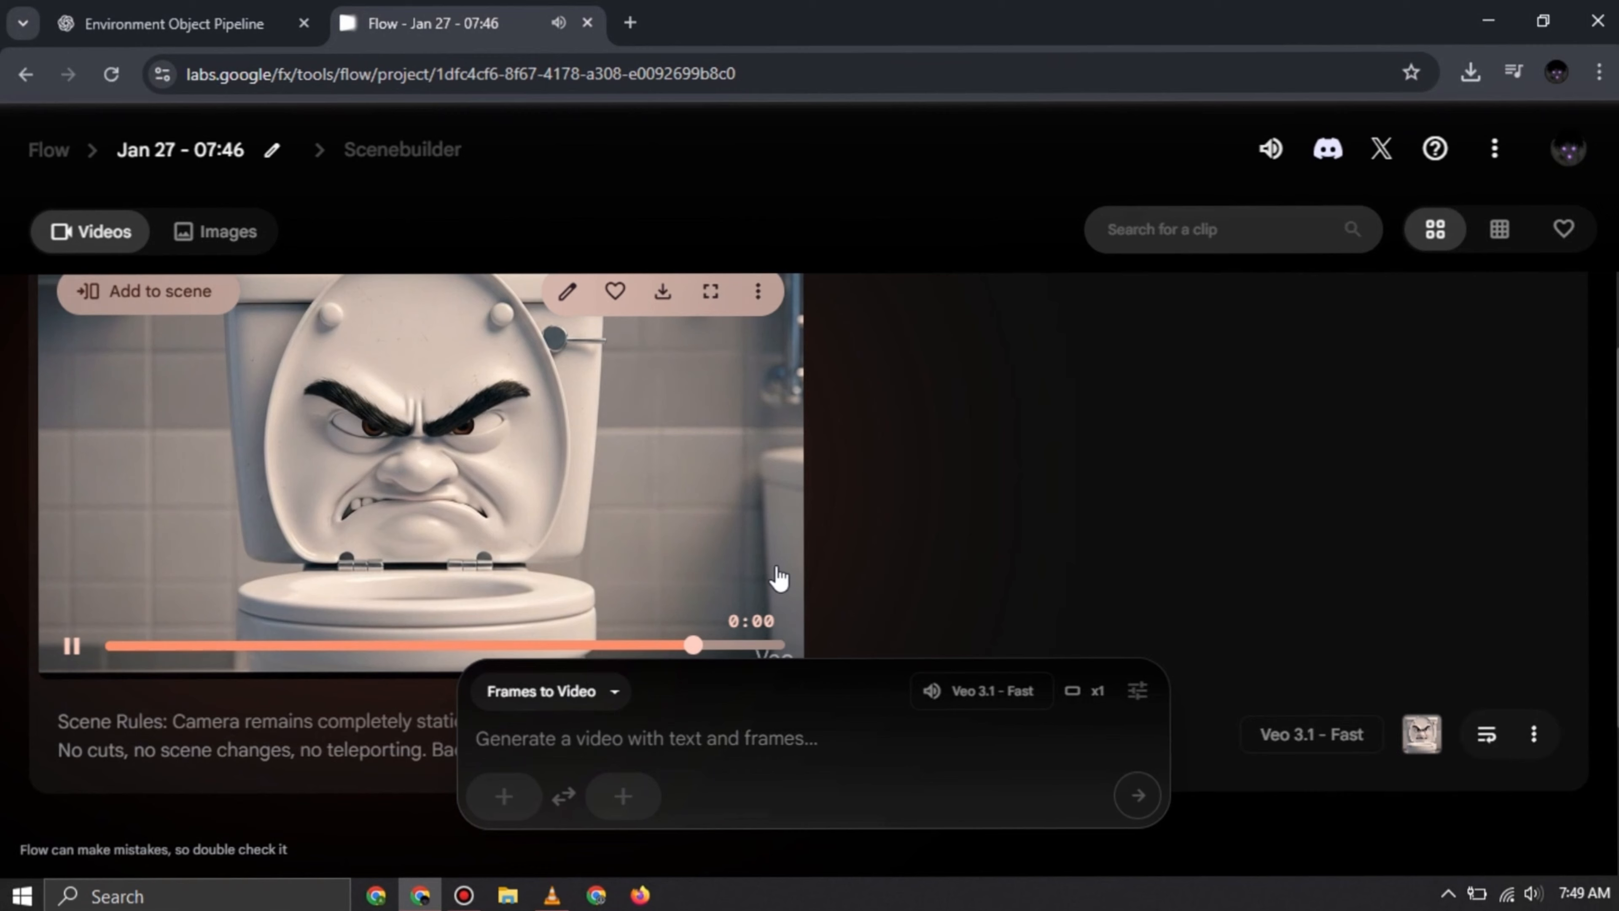
Step: Copy the Sink Veo 3 prompt from the ChatGPT reply, from Scene Rules through Dialogue Track
{"action": "key", "text": "ctrl+Tab"}
{"action": "left_click_drag", "start_coordinate": [387, 459], "coordinate": [1136, 716]}
{"action": "key", "text": "ctrl+c"}
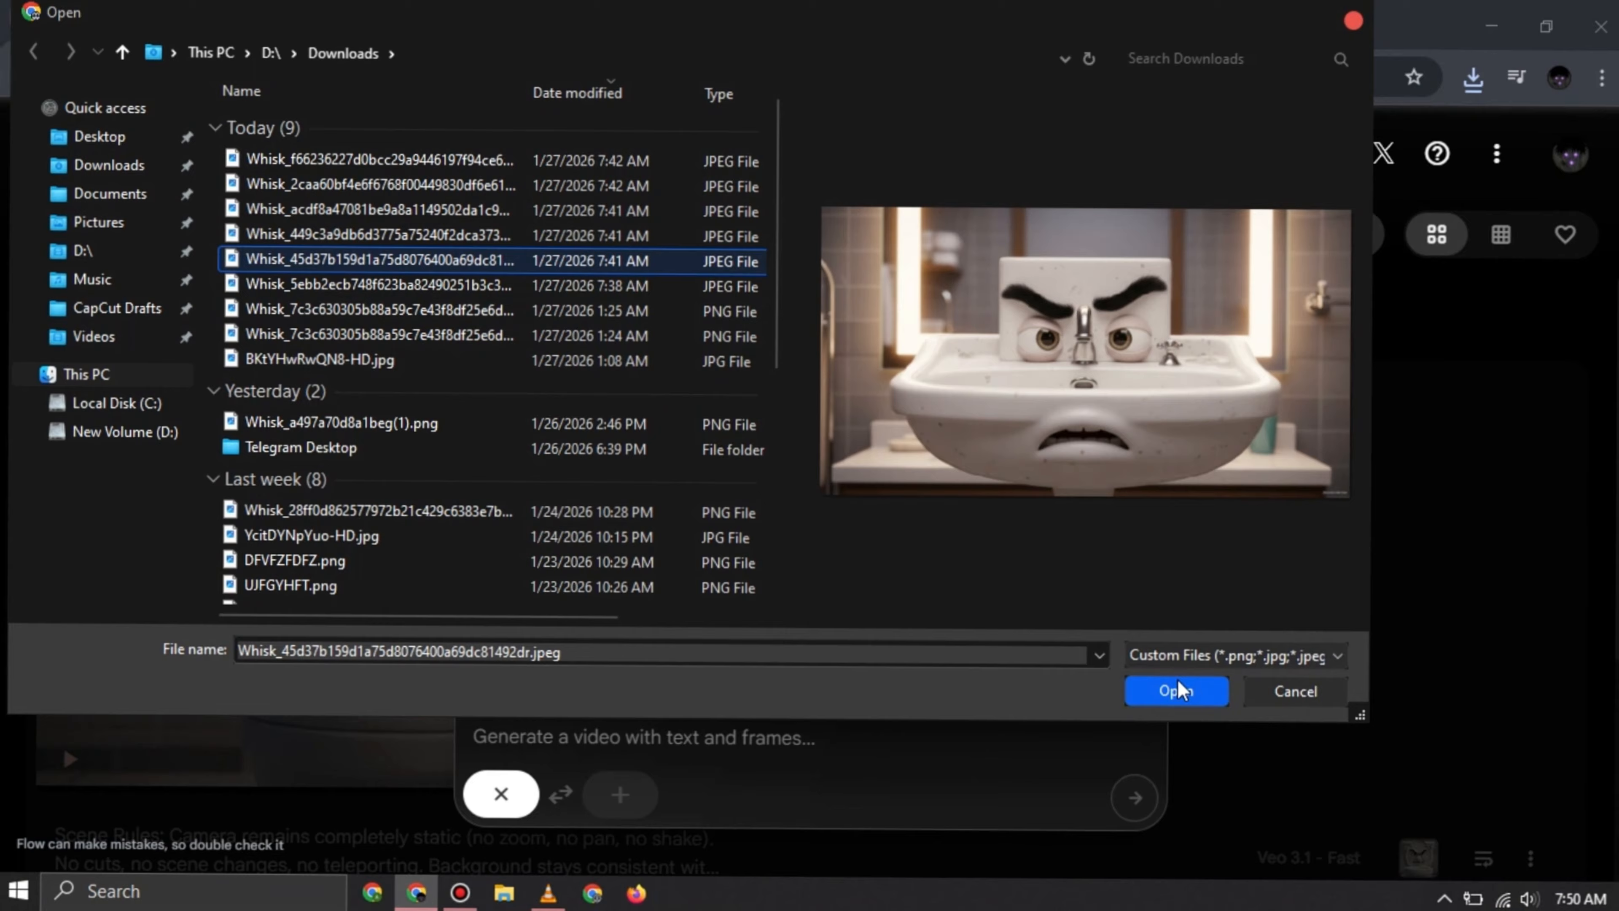
Step: Upload the angry sink image as the start frame in Flow, paste the copied Sink prompt and generate the video
{"action": "left_click", "coordinate": [1178, 690]}
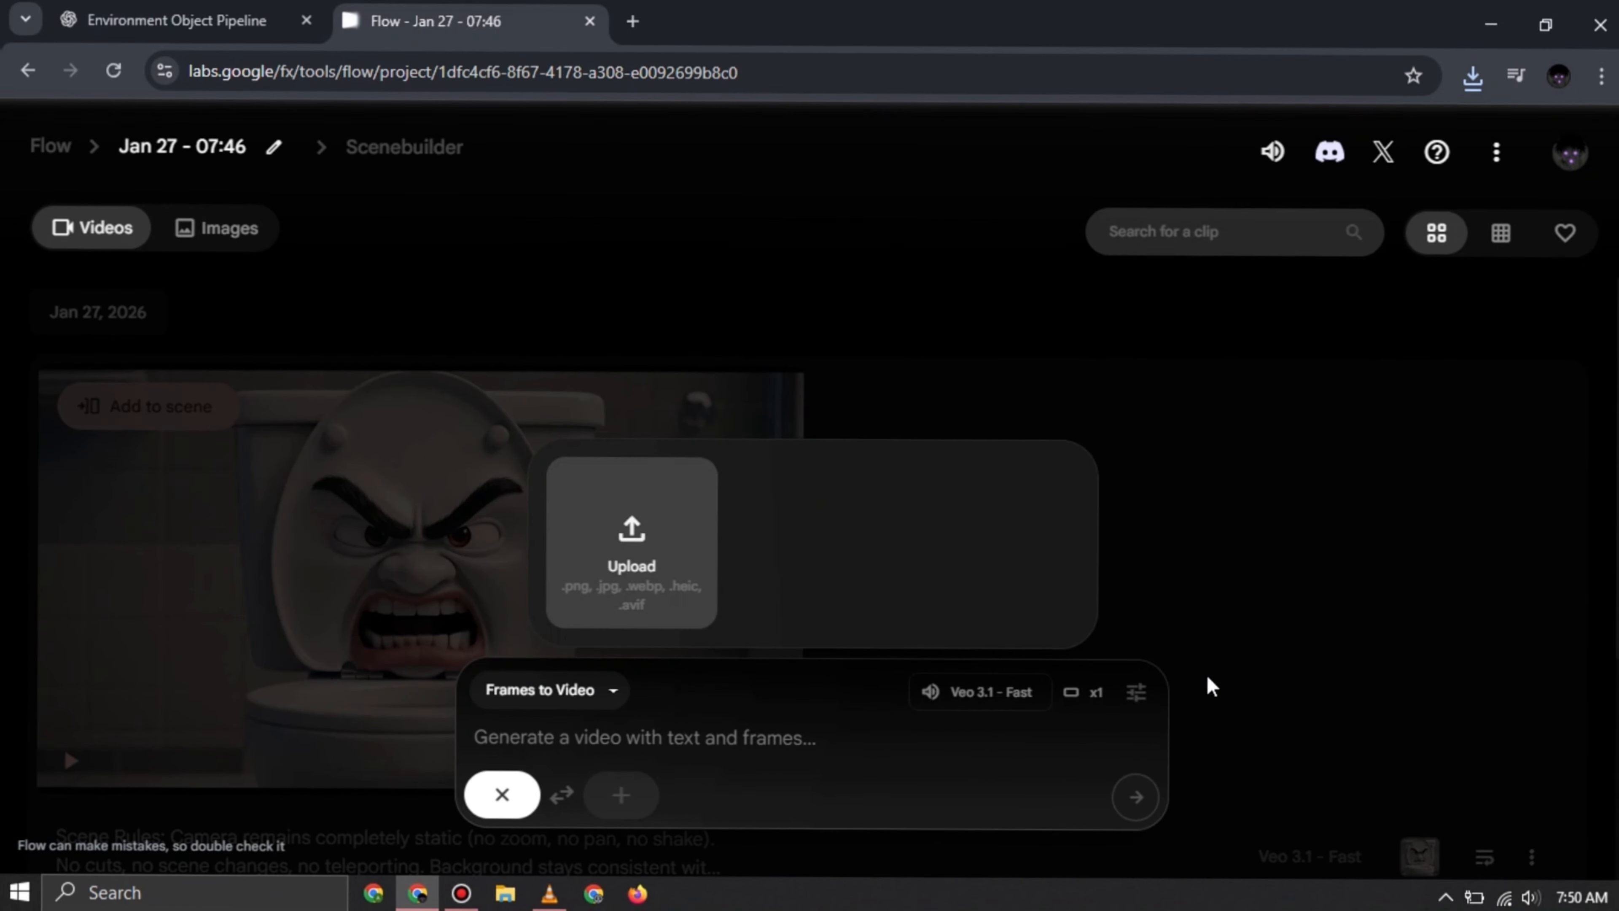
{"action": "left_click", "coordinate": [1371, 752]}
{"action": "key", "text": "ctrl+v"}
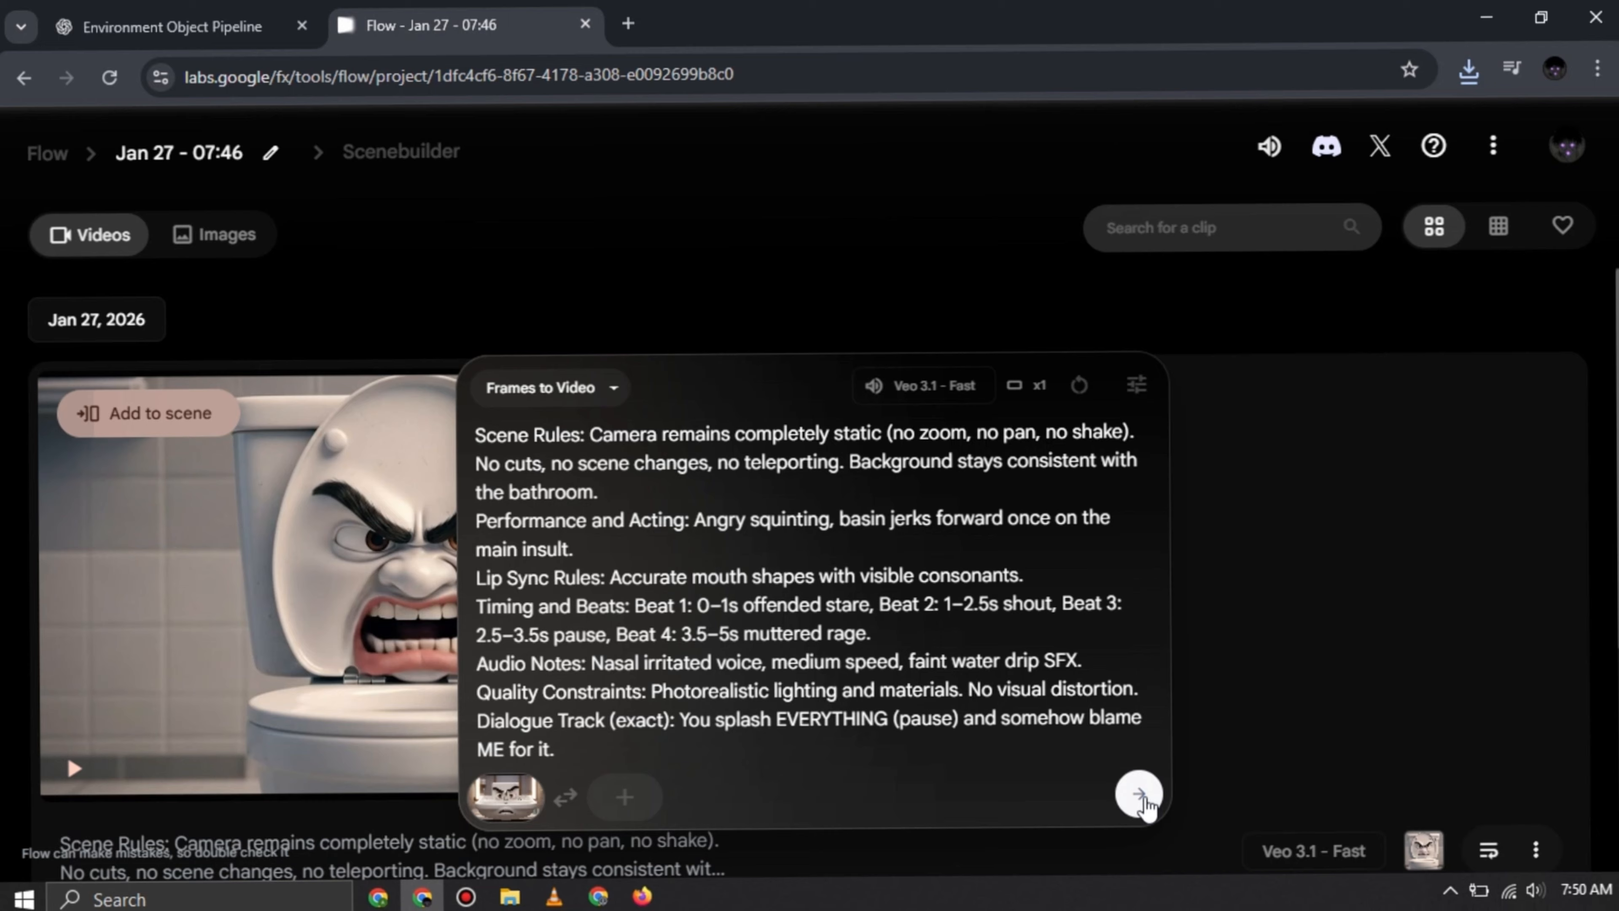
{"action": "left_click", "coordinate": [1138, 794]}
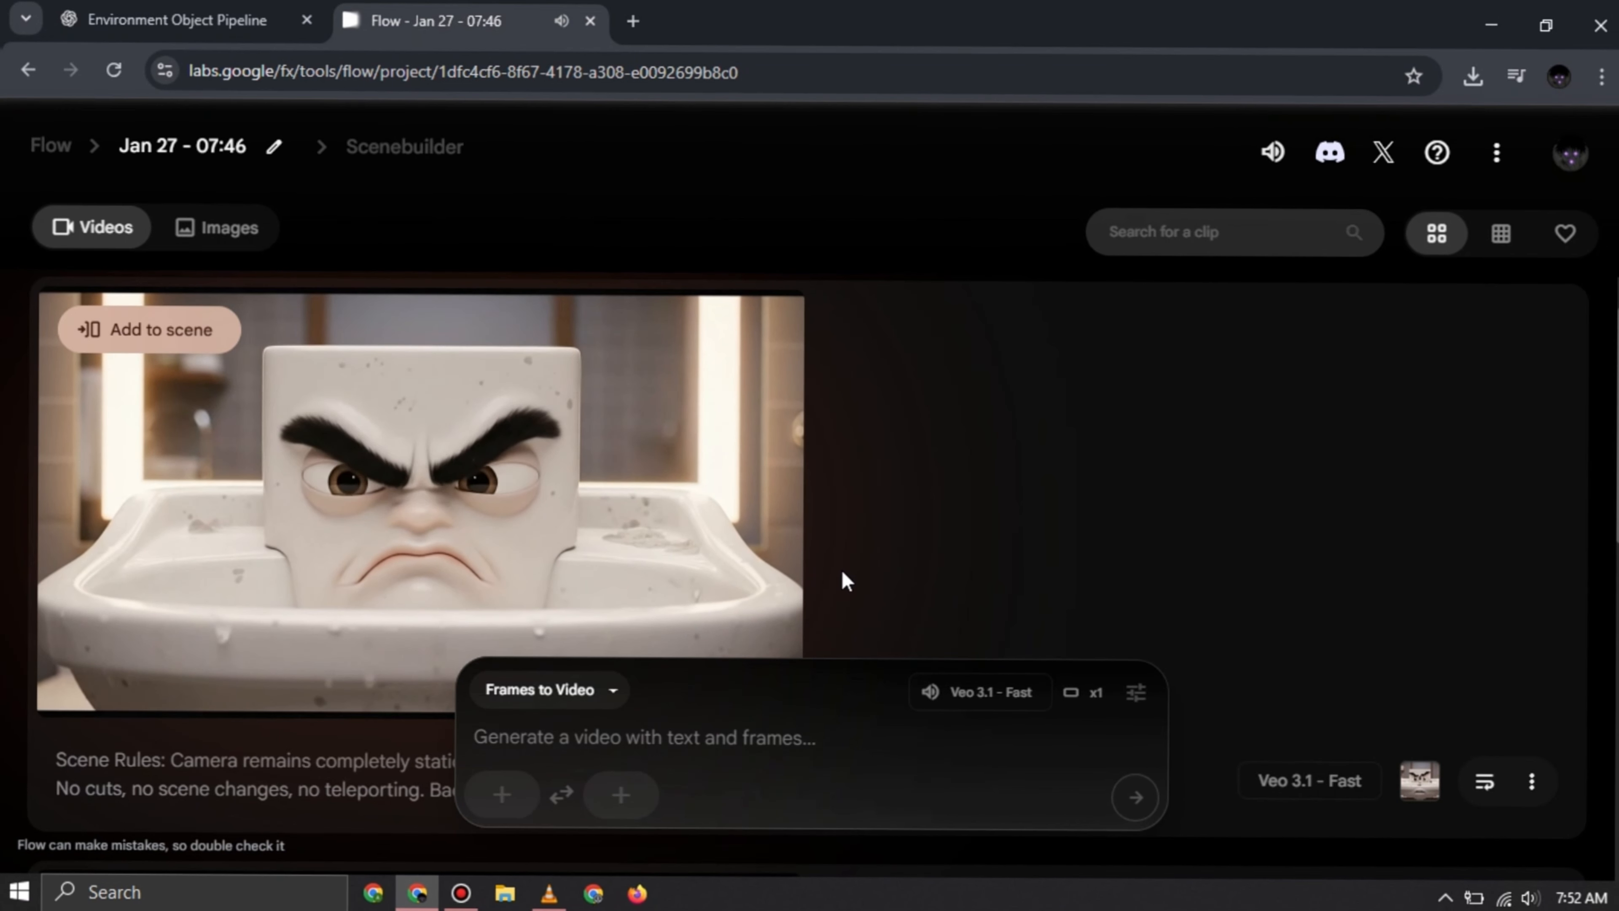
Step: Preview the generated sink video and download it
{"action": "mouse_move", "coordinate": [646, 373]}
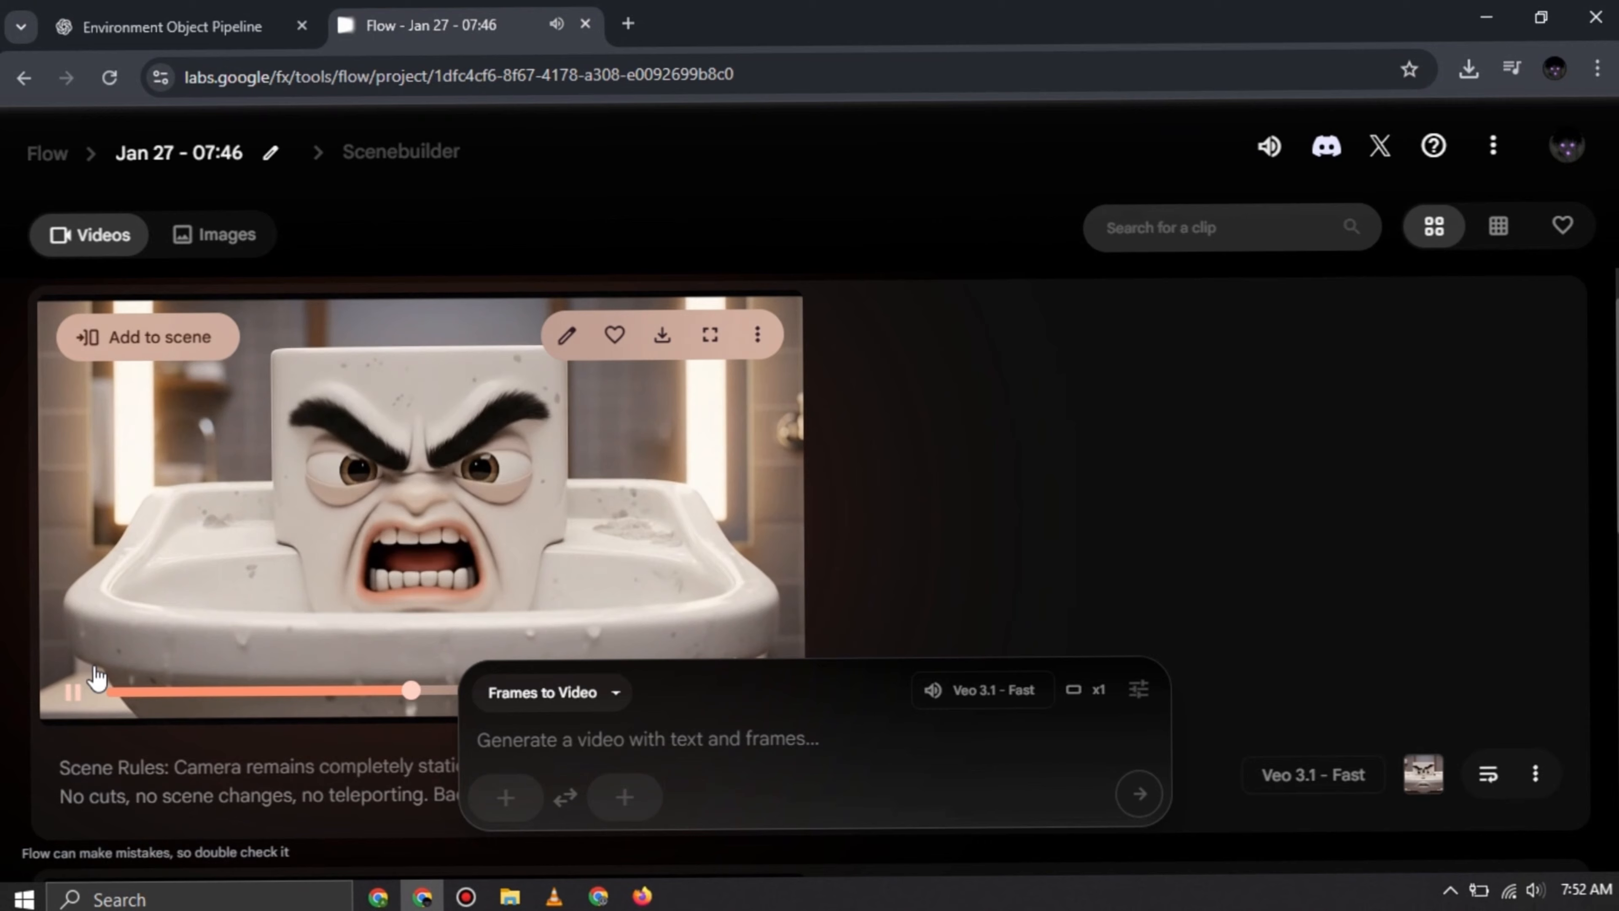
{"action": "left_click", "coordinate": [73, 689]}
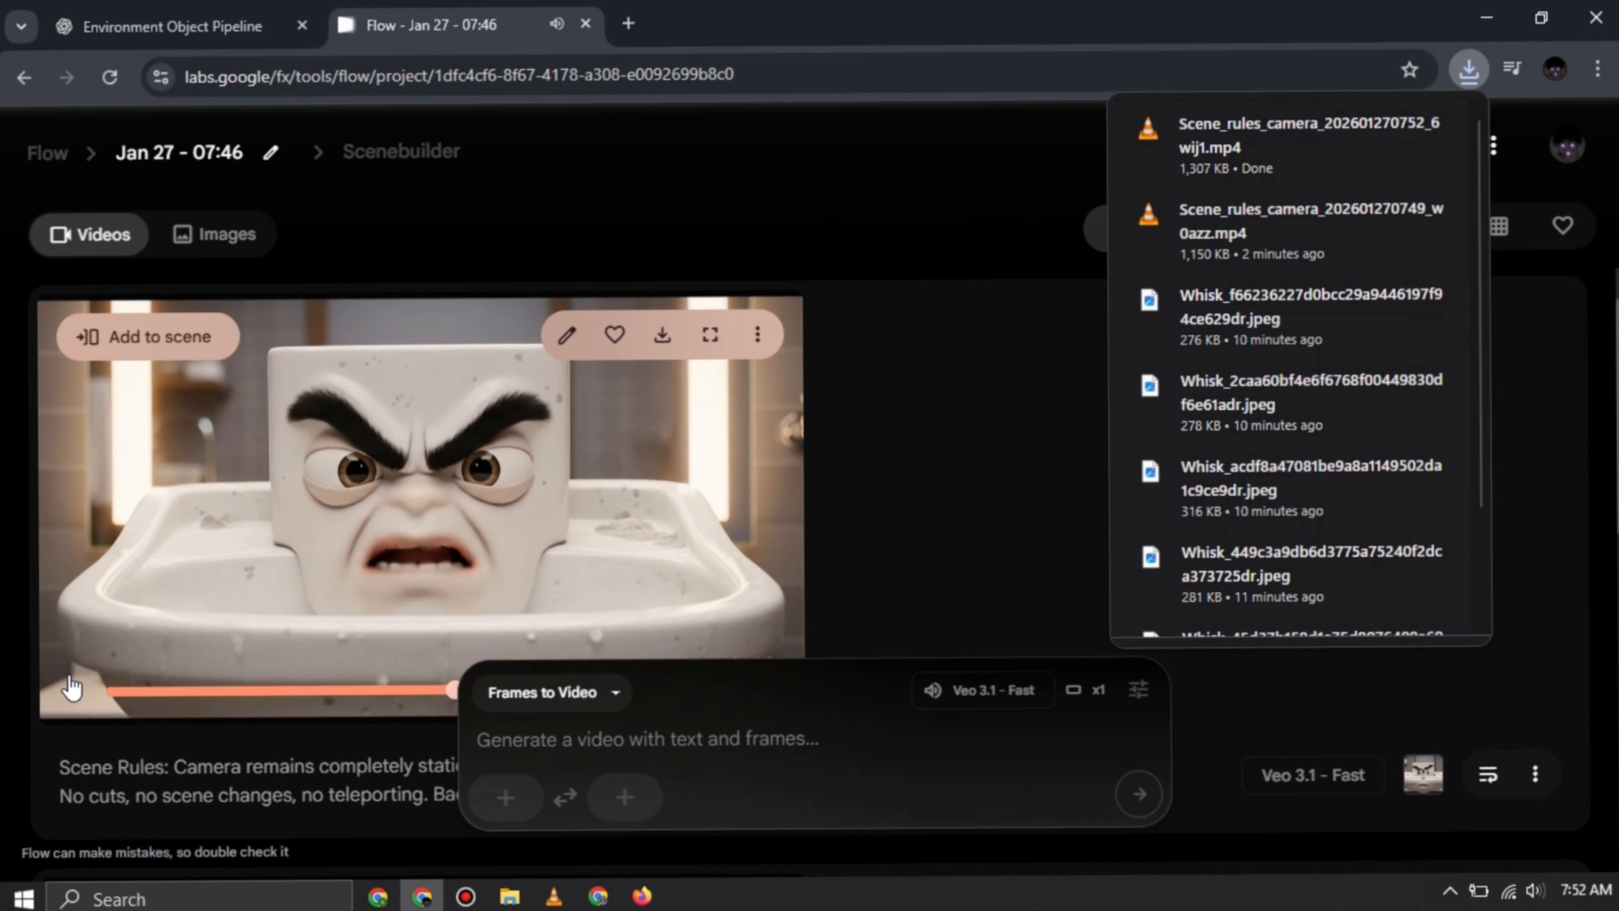
{"action": "left_click", "coordinate": [904, 373]}
Step: Copy the Shower Head Veo 3 prompt from ChatGPT, from Scene Rules through Dialogue Track
{"action": "key", "text": "ctrl+Tab"}
{"action": "scroll", "coordinate": [950, 378], "scroll_direction": "down", "scroll_amount": 3}
{"action": "left_click_drag", "start_coordinate": [390, 481], "coordinate": [1149, 713]}
{"action": "key", "text": "ctrl+c"}
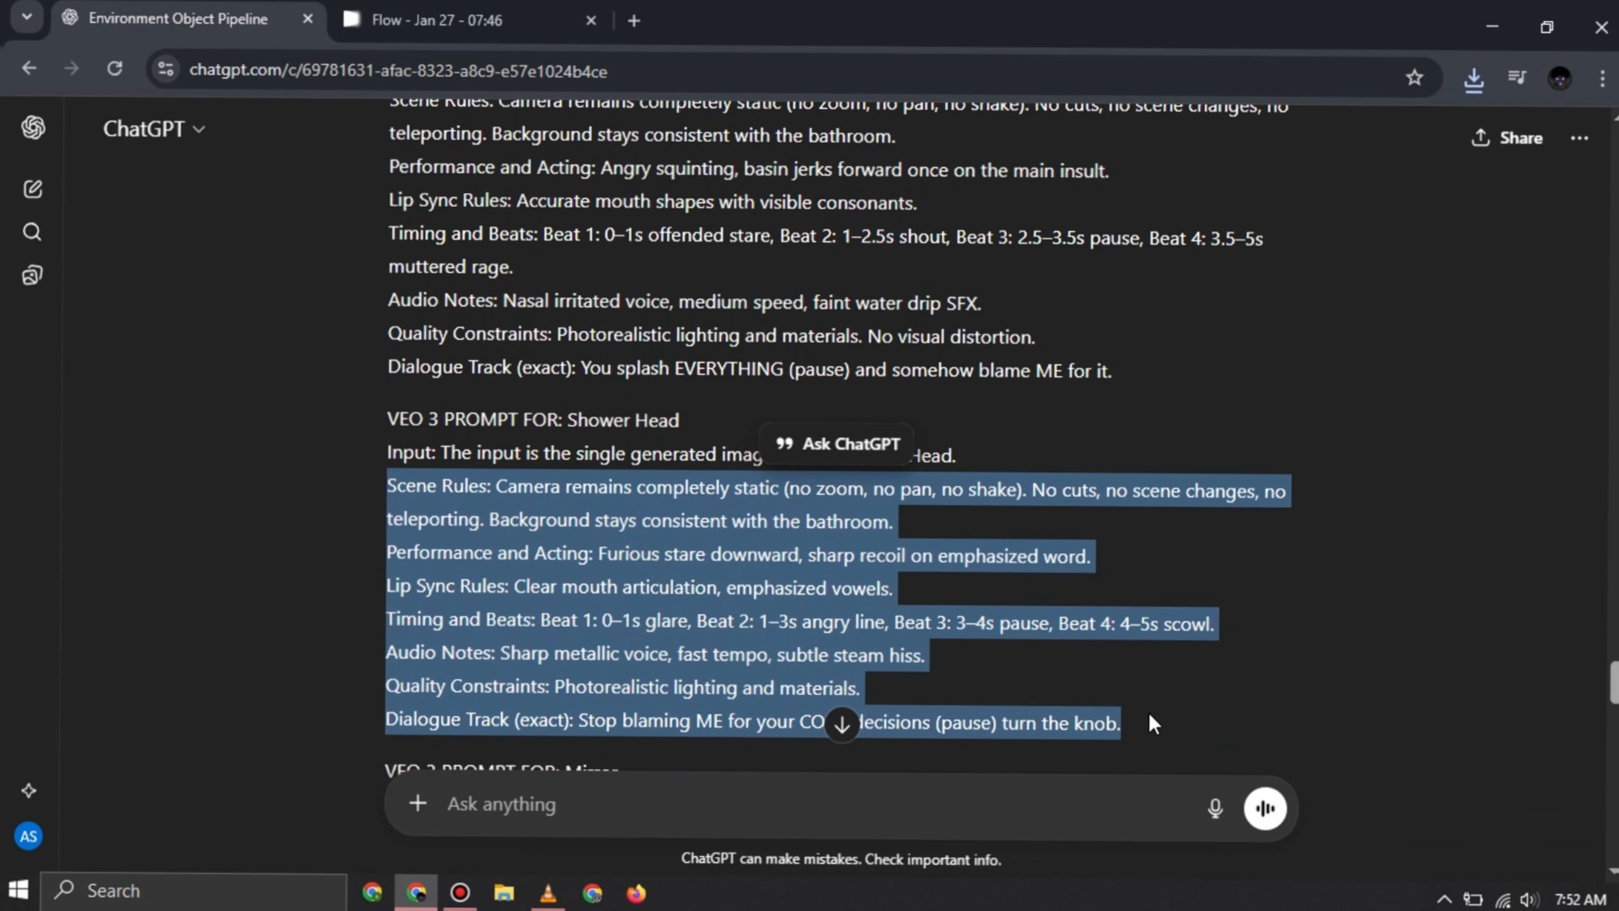
Step: Upload the shower head image as the start frame in Flow, paste the copied Shower Head prompt and generate the video
{"action": "left_click", "coordinate": [429, 37]}
{"action": "left_click", "coordinate": [510, 794]}
{"action": "left_click", "coordinate": [631, 555]}
{"action": "left_click", "coordinate": [413, 239]}
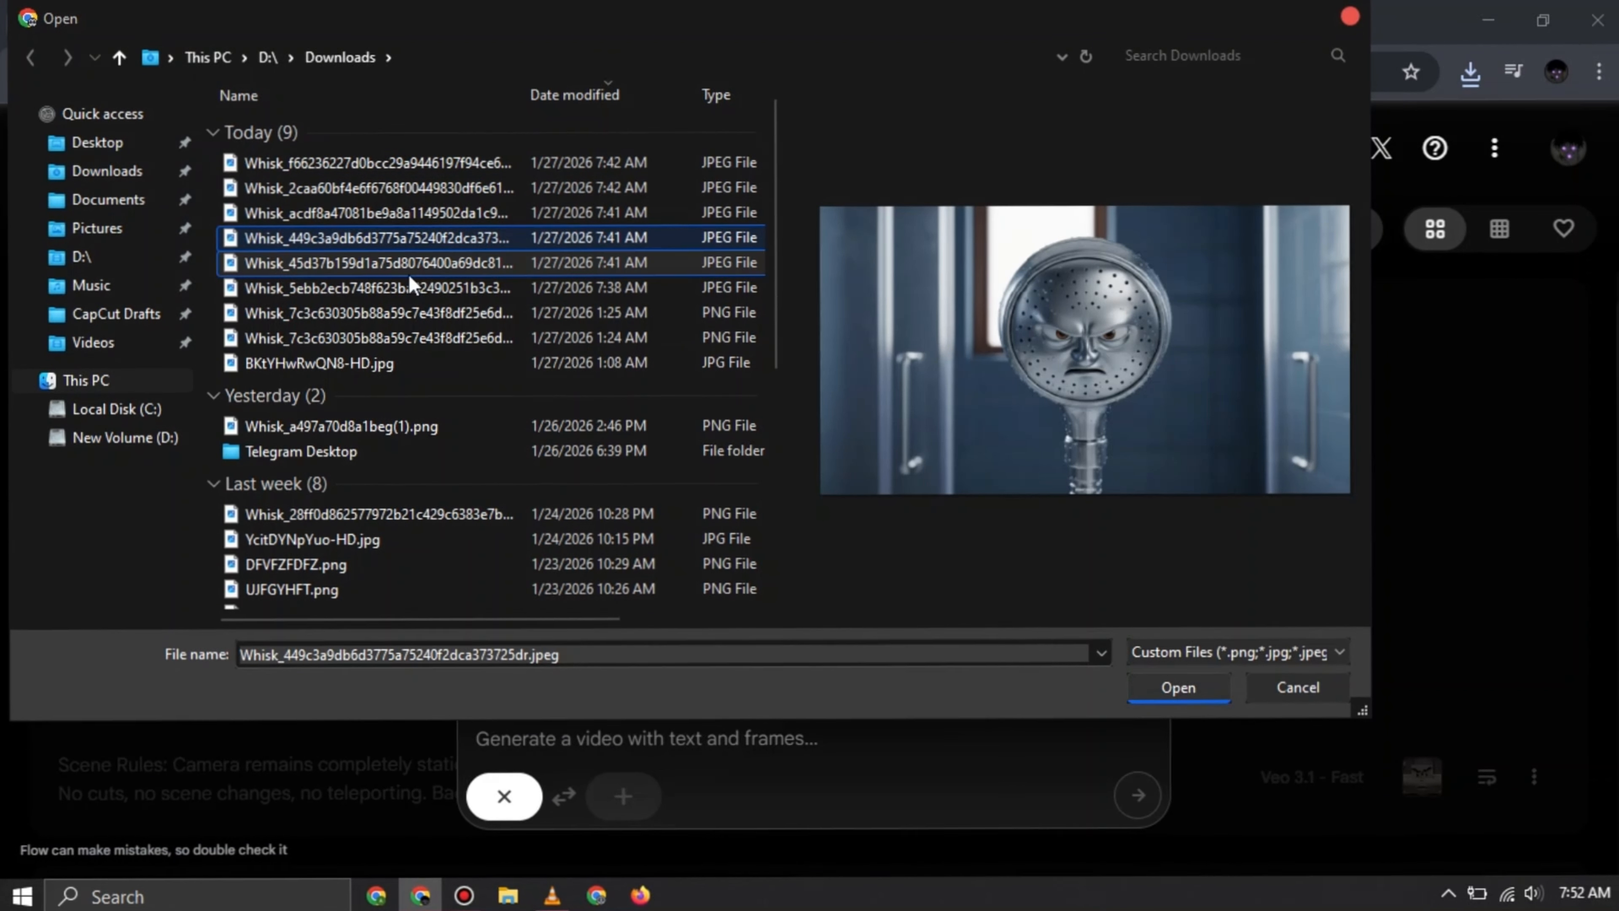
{"action": "left_click", "coordinate": [1178, 688]}
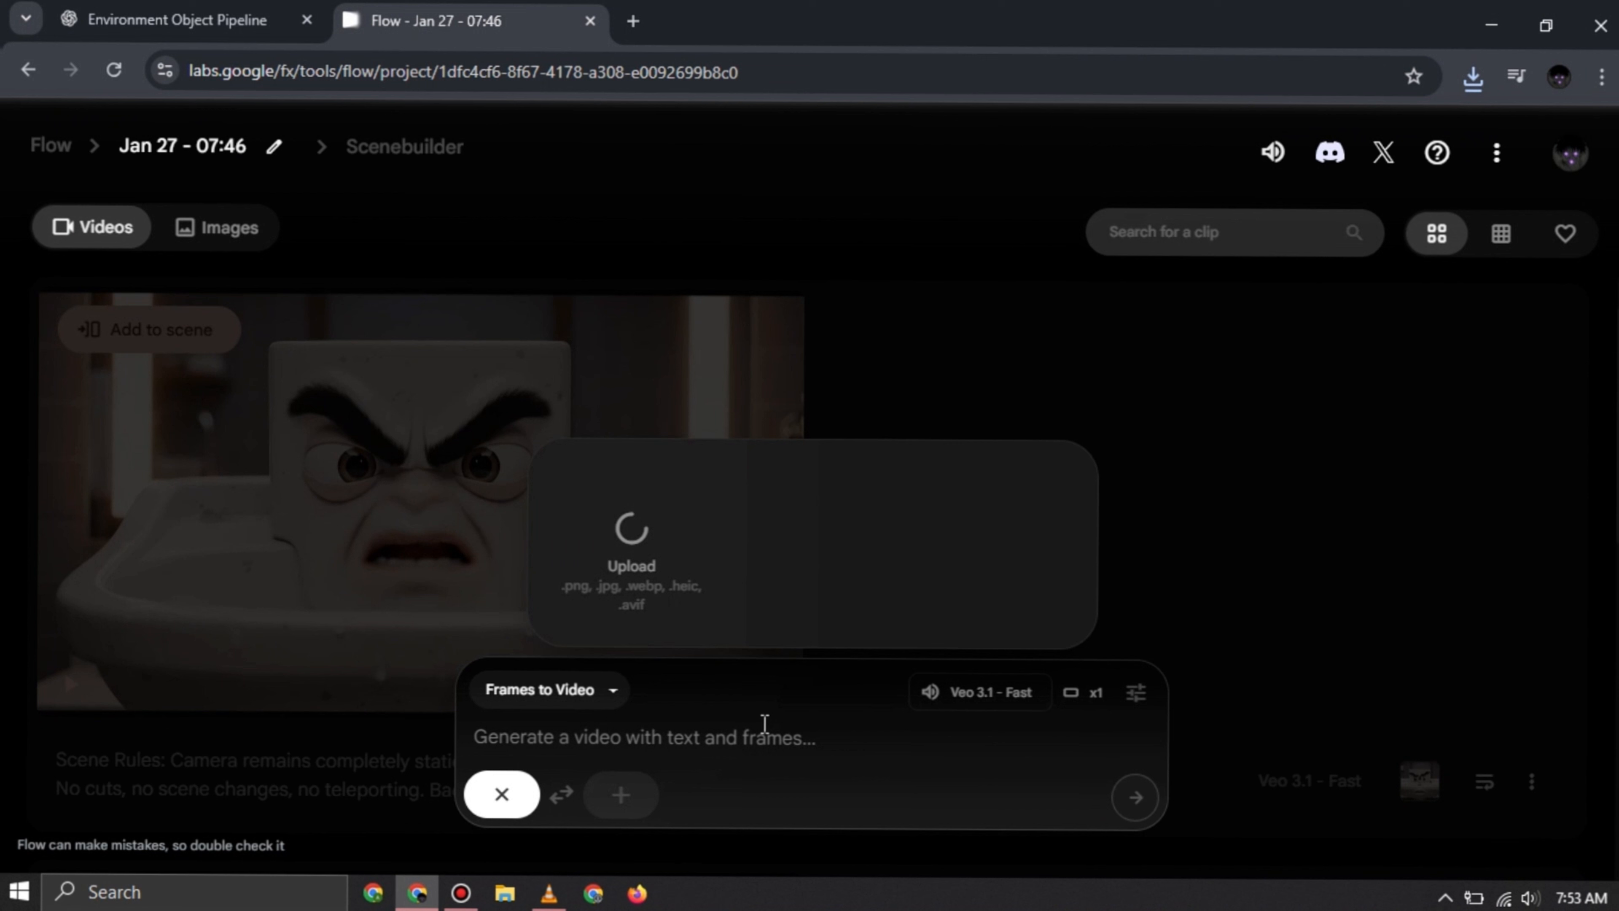
{"action": "left_click", "coordinate": [764, 722]}
{"action": "key", "text": "ctrl+v"}
{"action": "key", "text": "Return"}
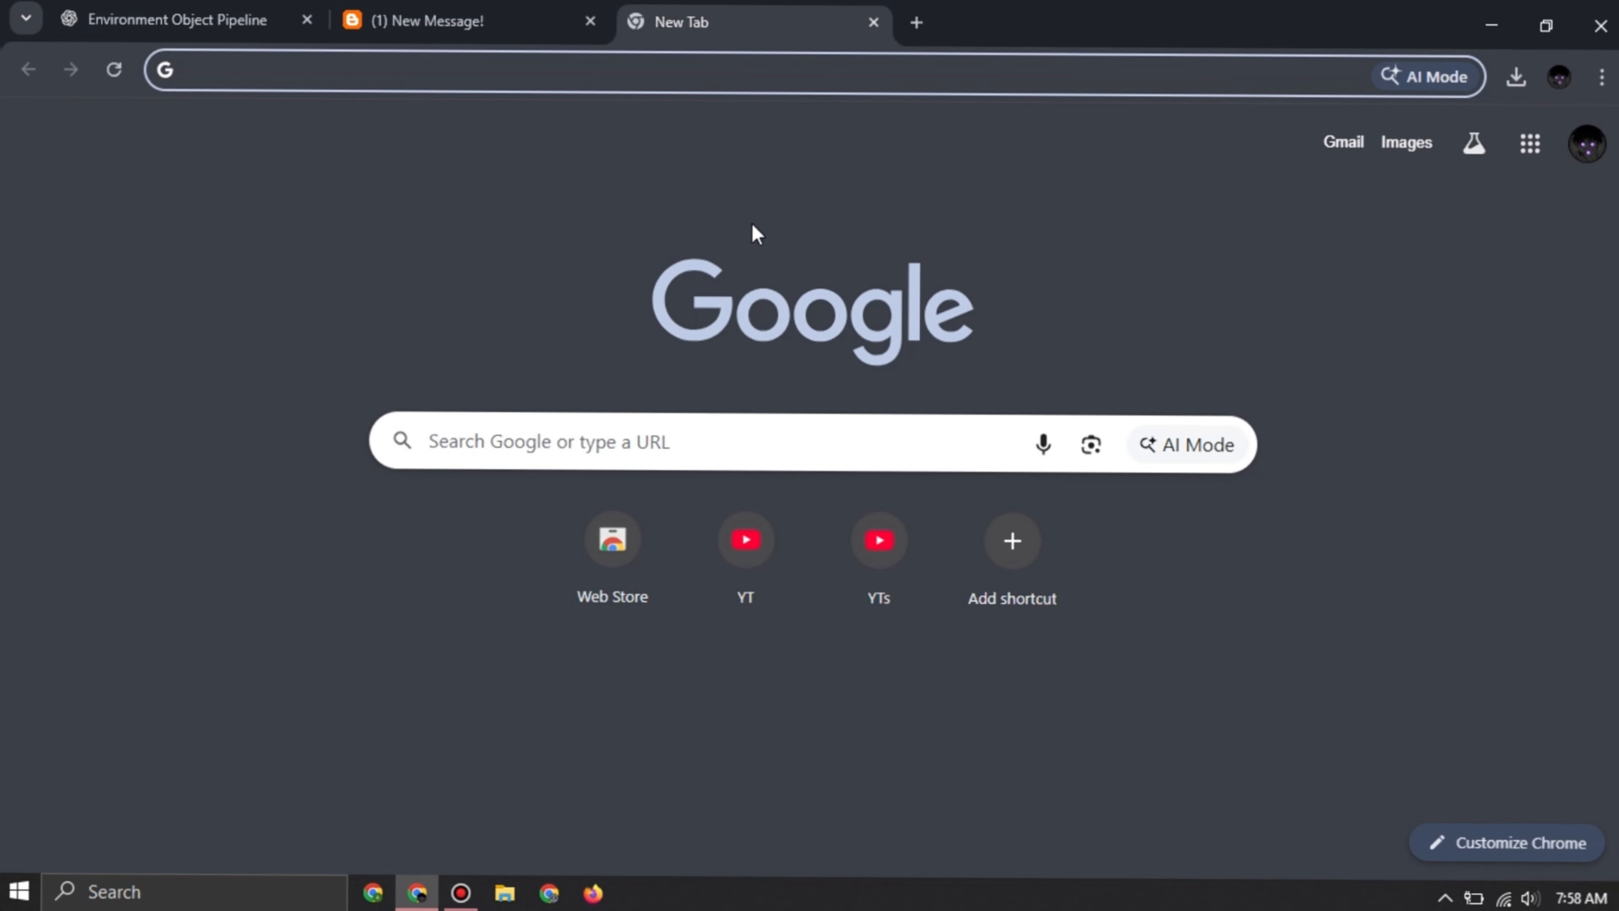
Step: Search Google for suno ai, open the Suno AI Music site and view it in full screen
{"action": "type", "text": "sun"}
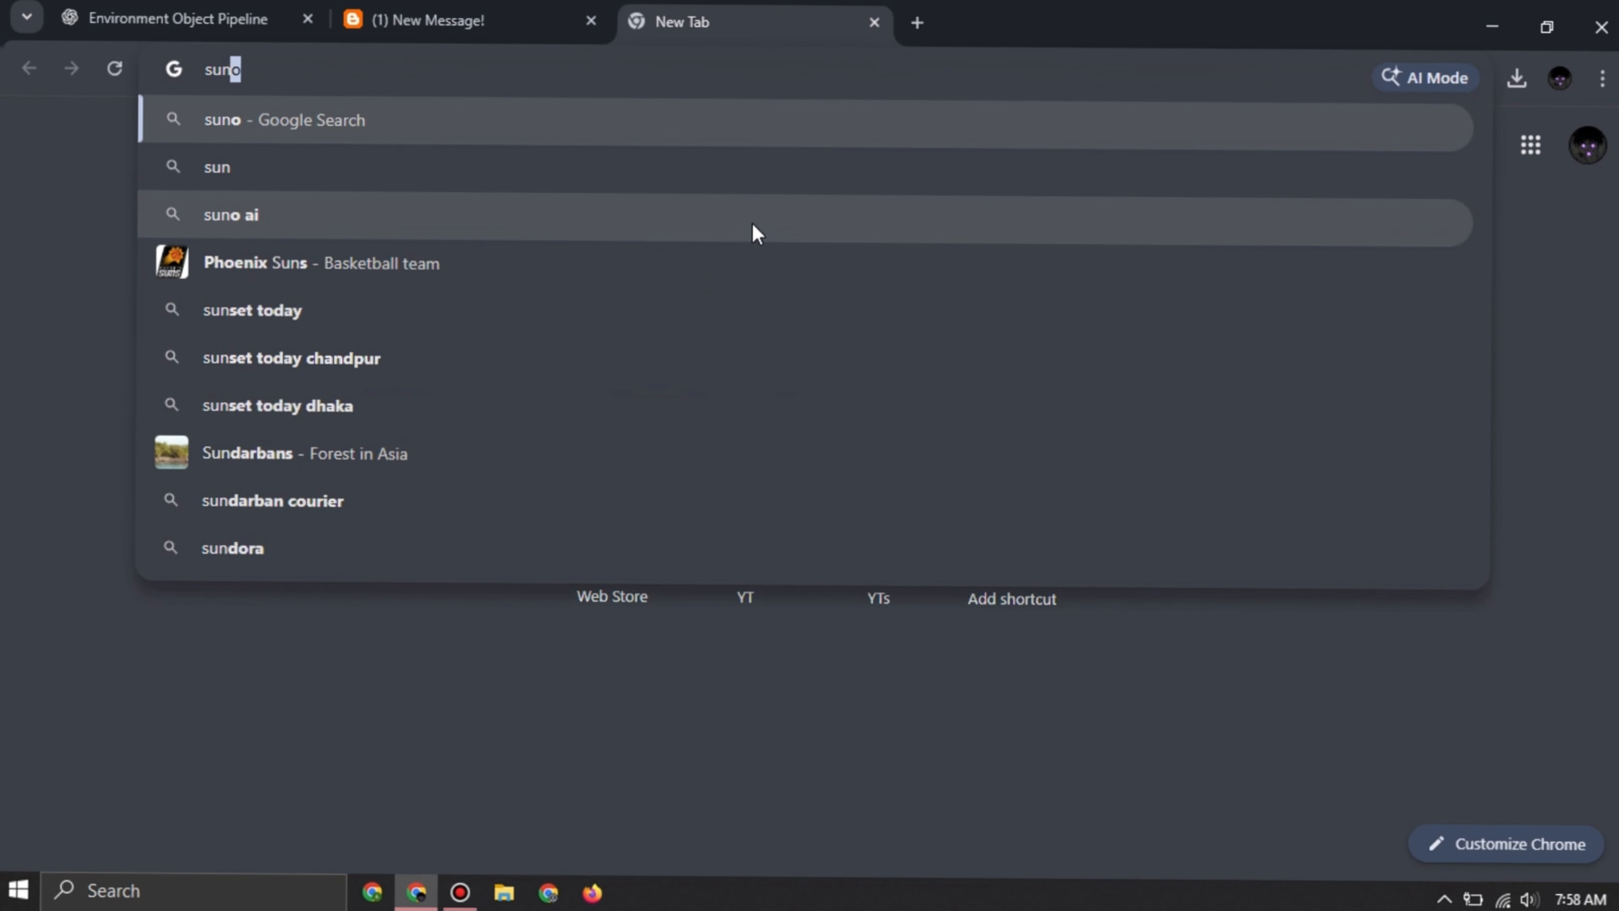
{"action": "type", "text": "o ai"}
{"action": "key", "text": "Return"}
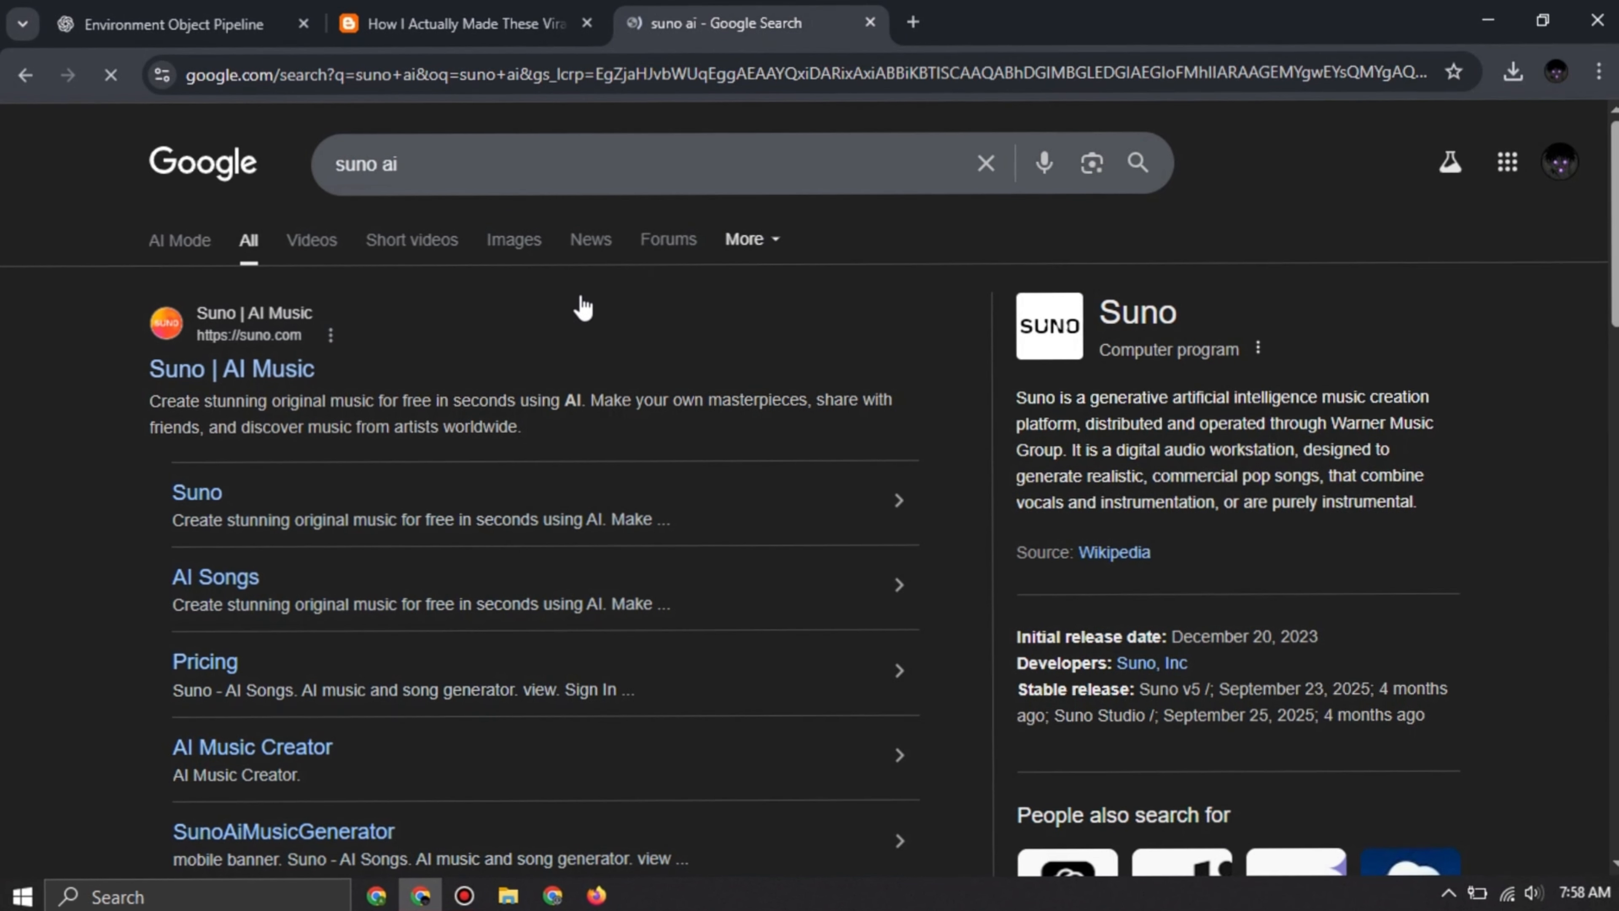
{"action": "left_click", "coordinate": [205, 367]}
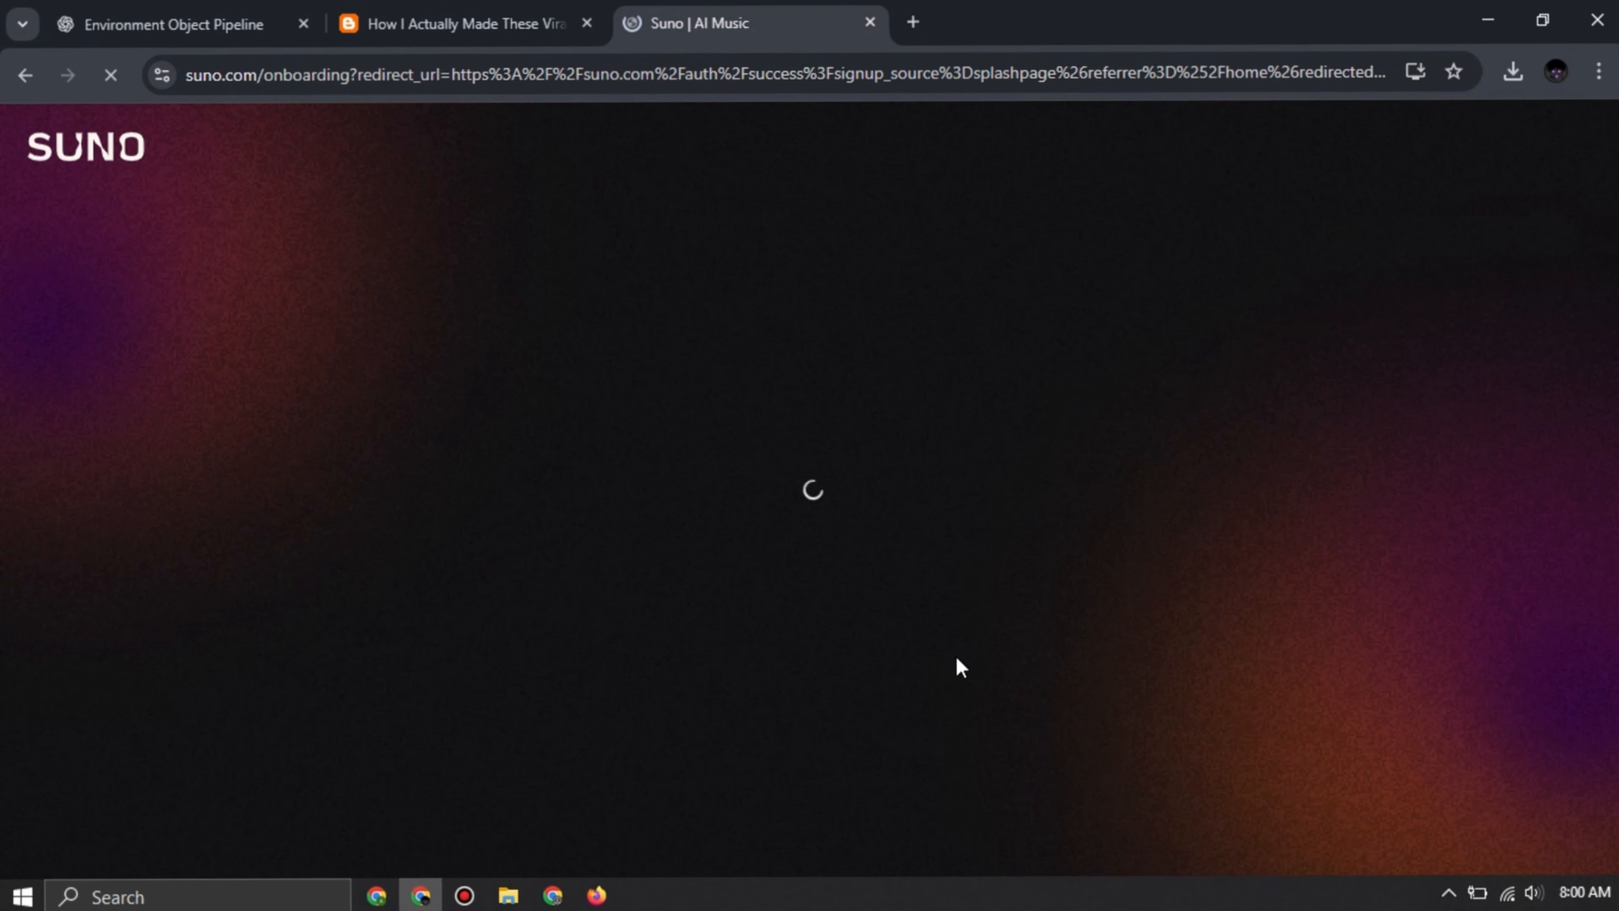
{"action": "key", "text": "F11"}
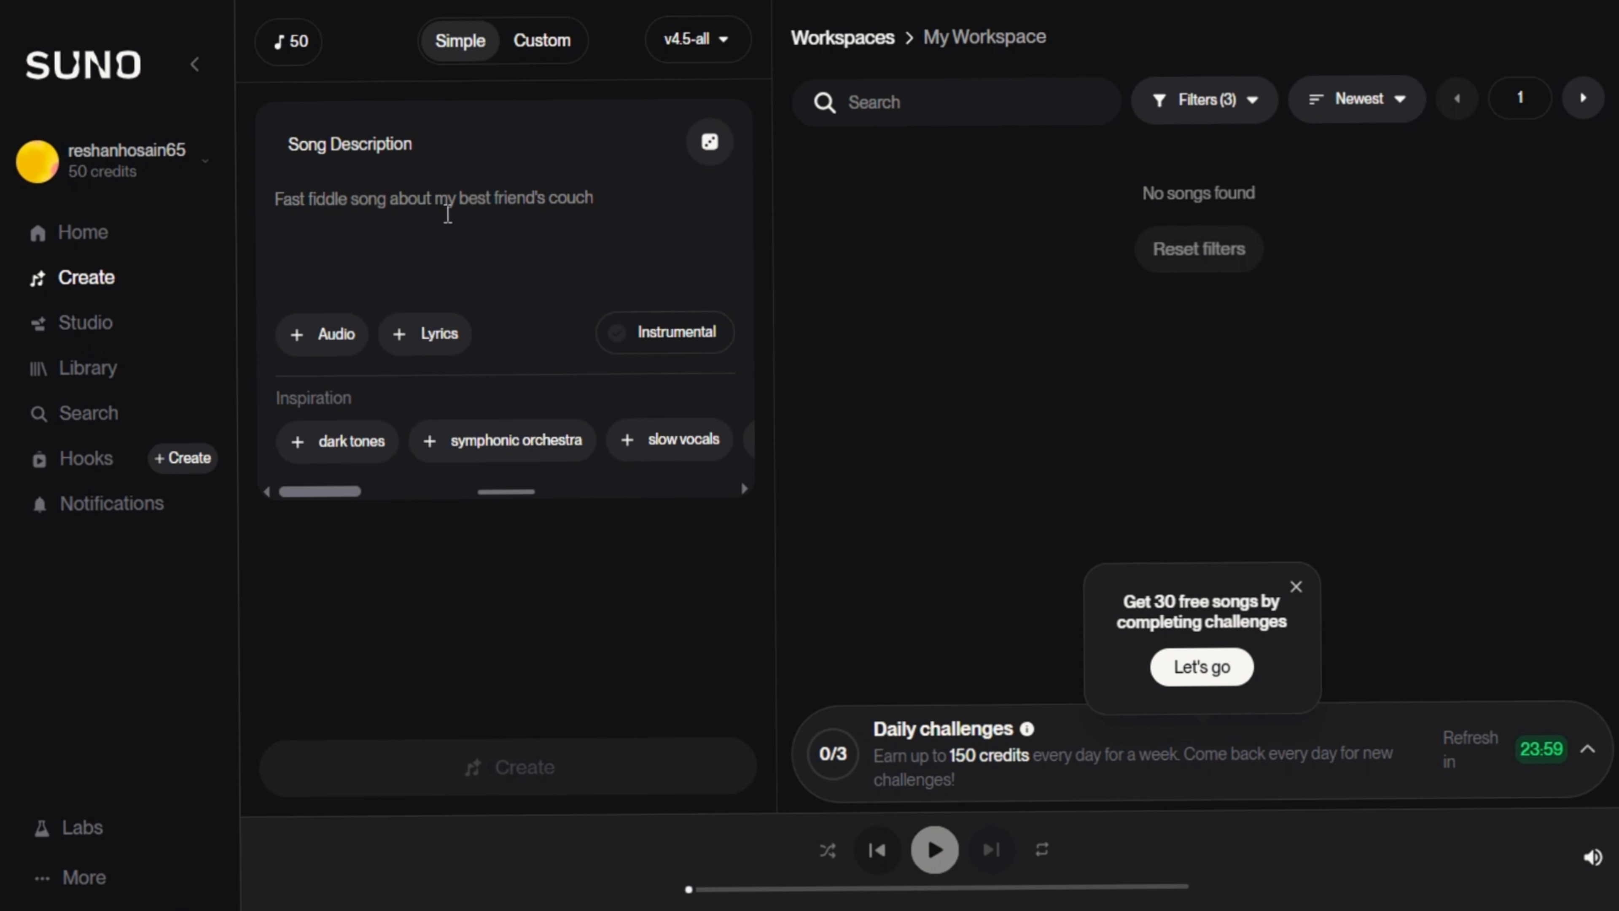
Step: Generate Instrumental tracks in Suno from the pasted hybrid orchestral sci-fi score description, and open the first track's options
{"action": "key", "text": "ctrl+v"}
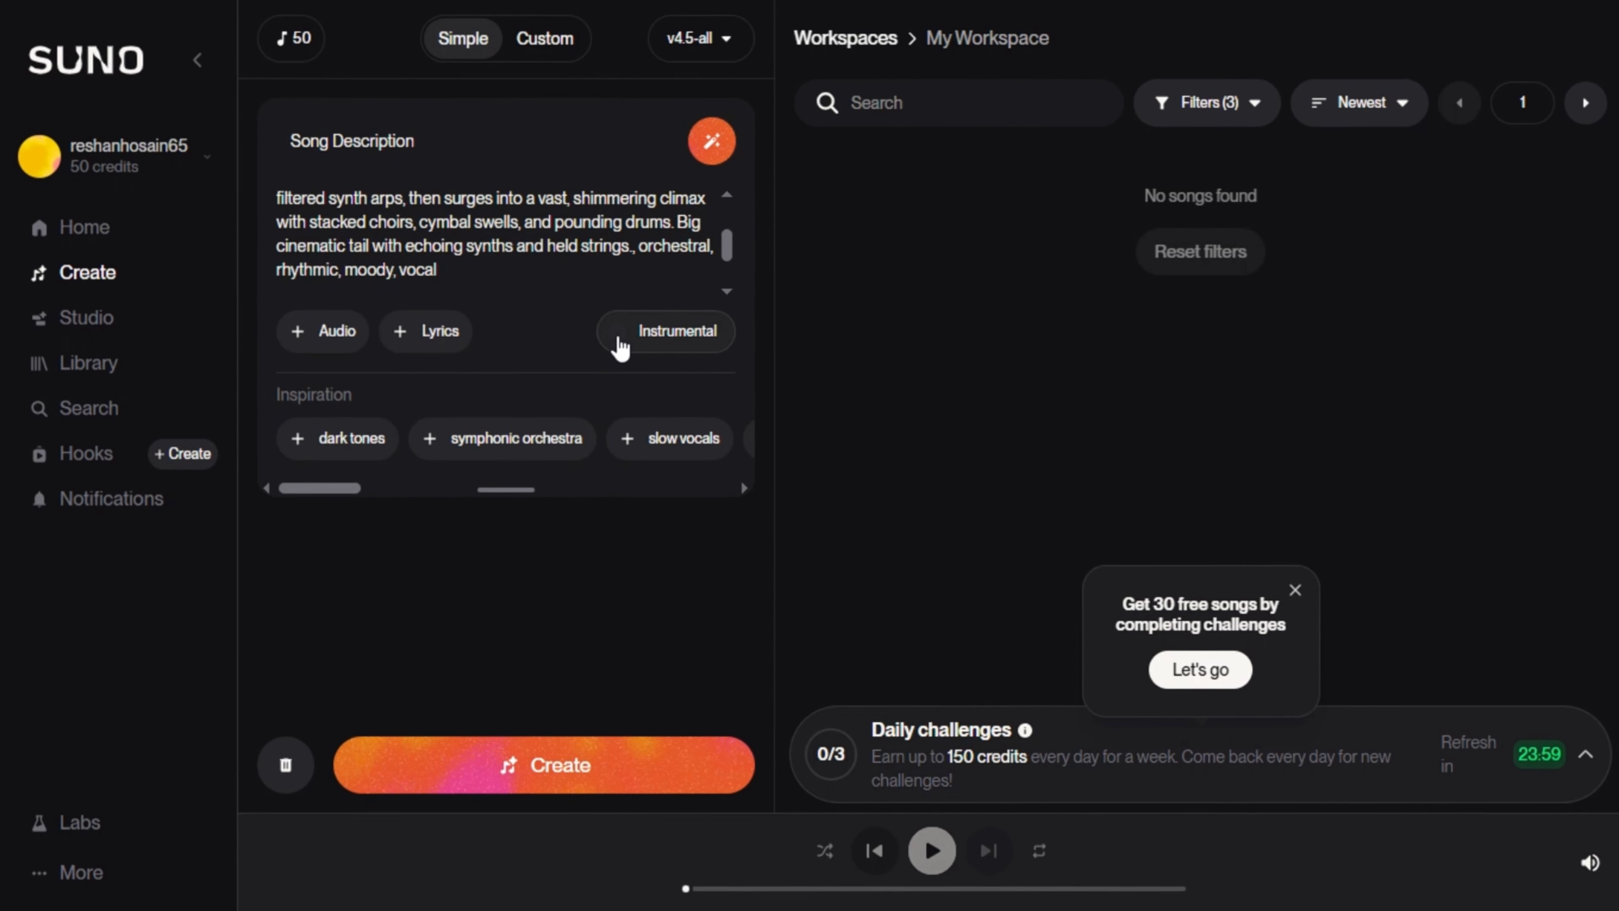
{"action": "left_click", "coordinate": [619, 348]}
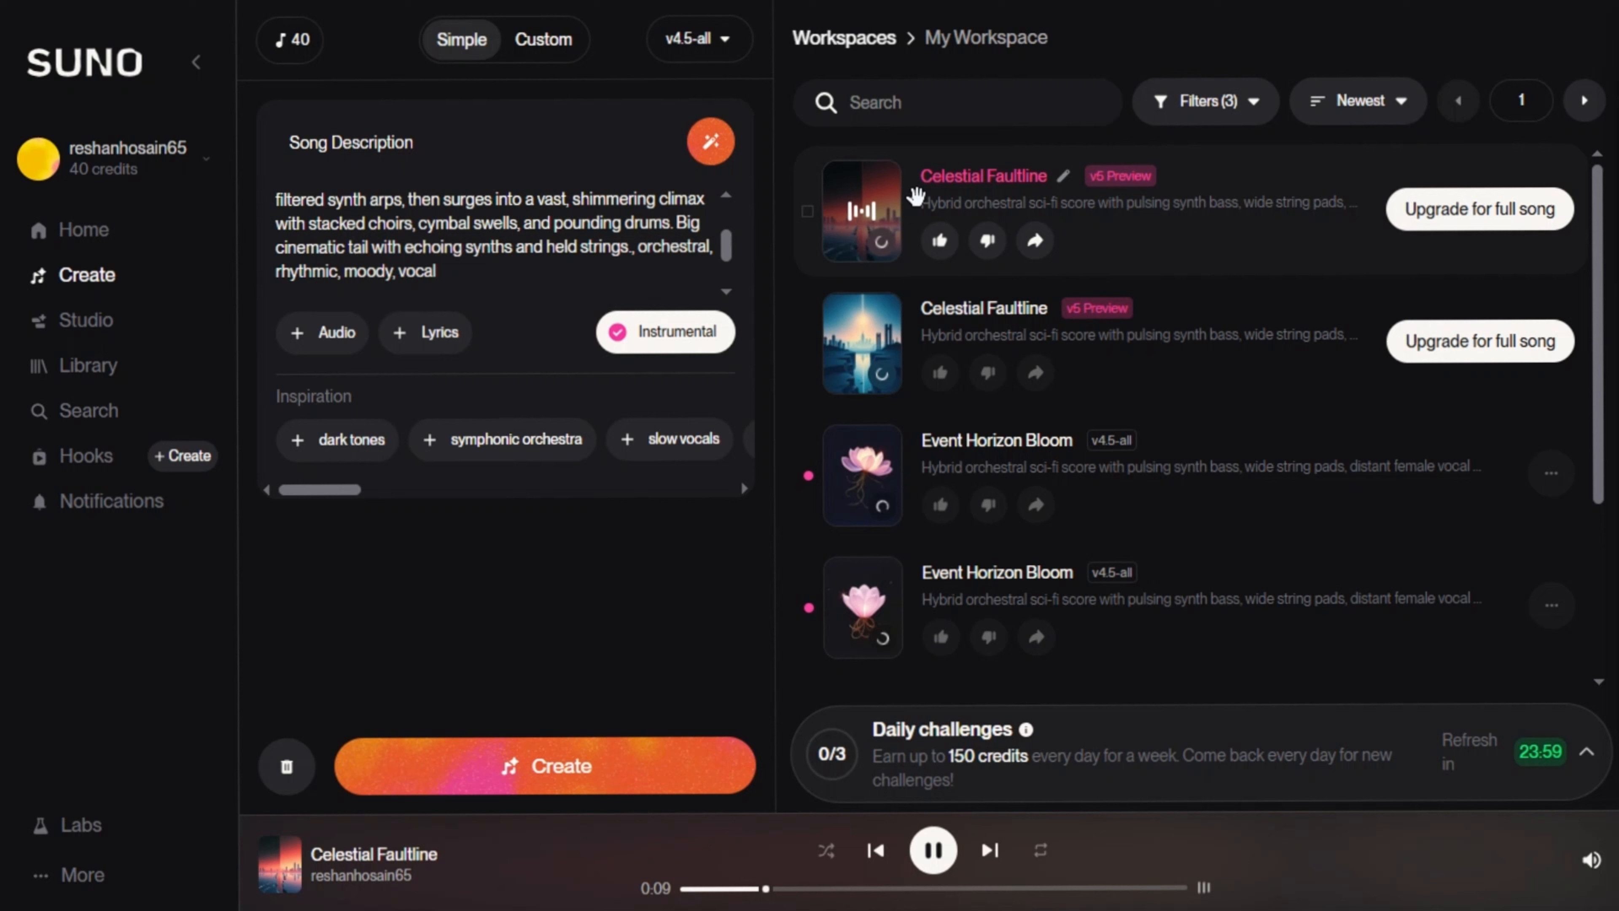
{"action": "right_click", "coordinate": [939, 187]}
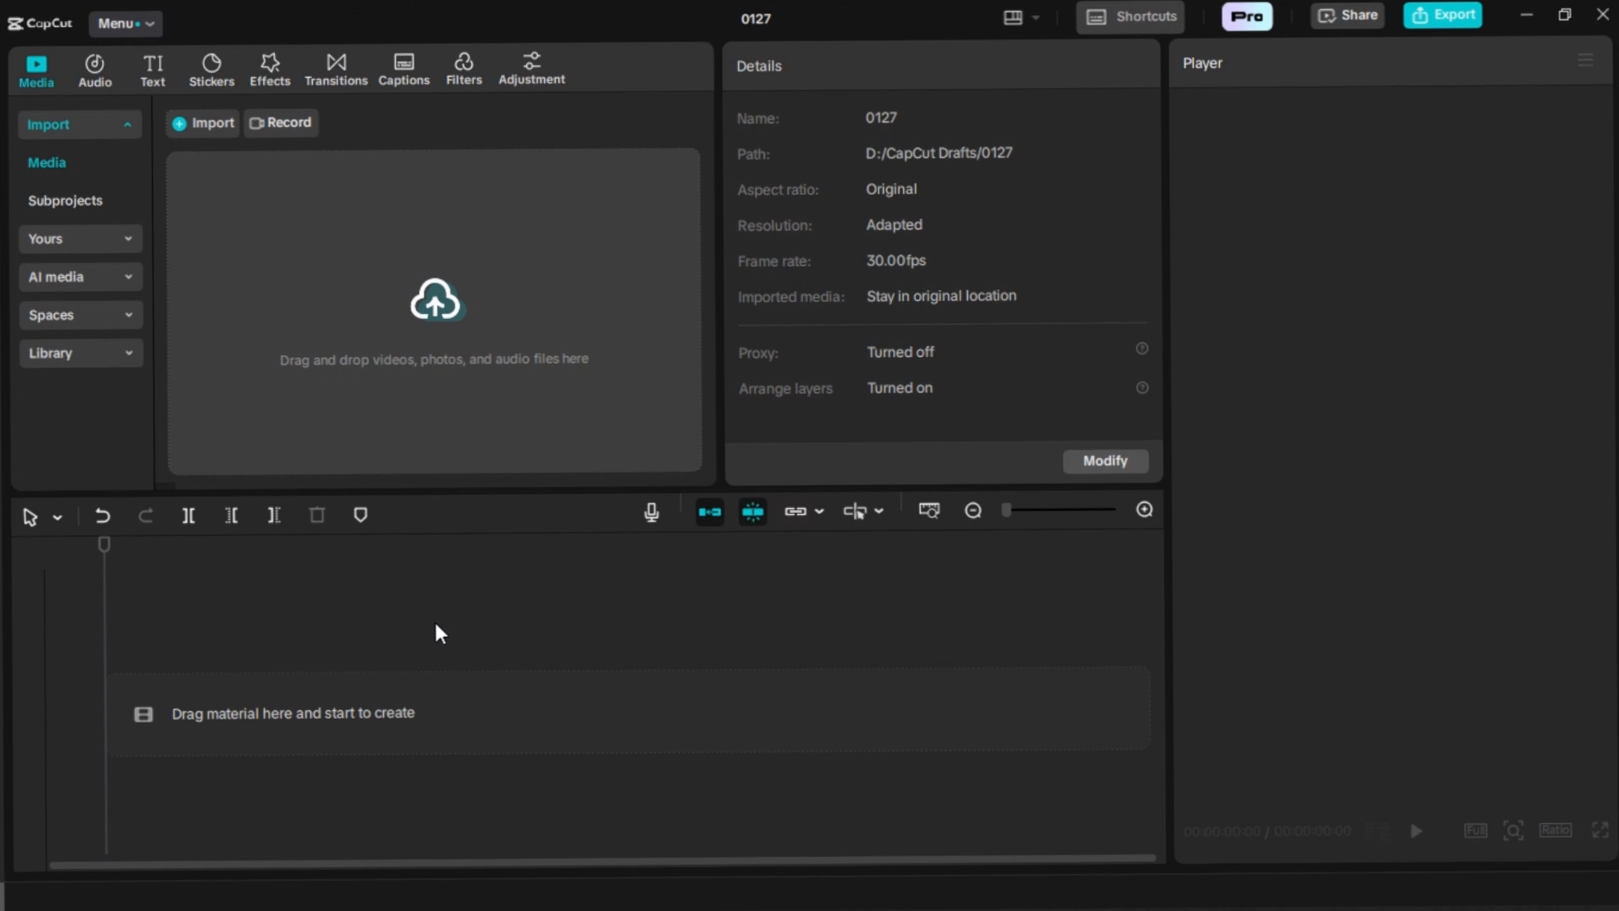
Step: Import New folder from the Downloads folder into the CapCut project's media
{"action": "left_click_drag", "start_coordinate": [820, 532], "coordinate": [402, 520]}
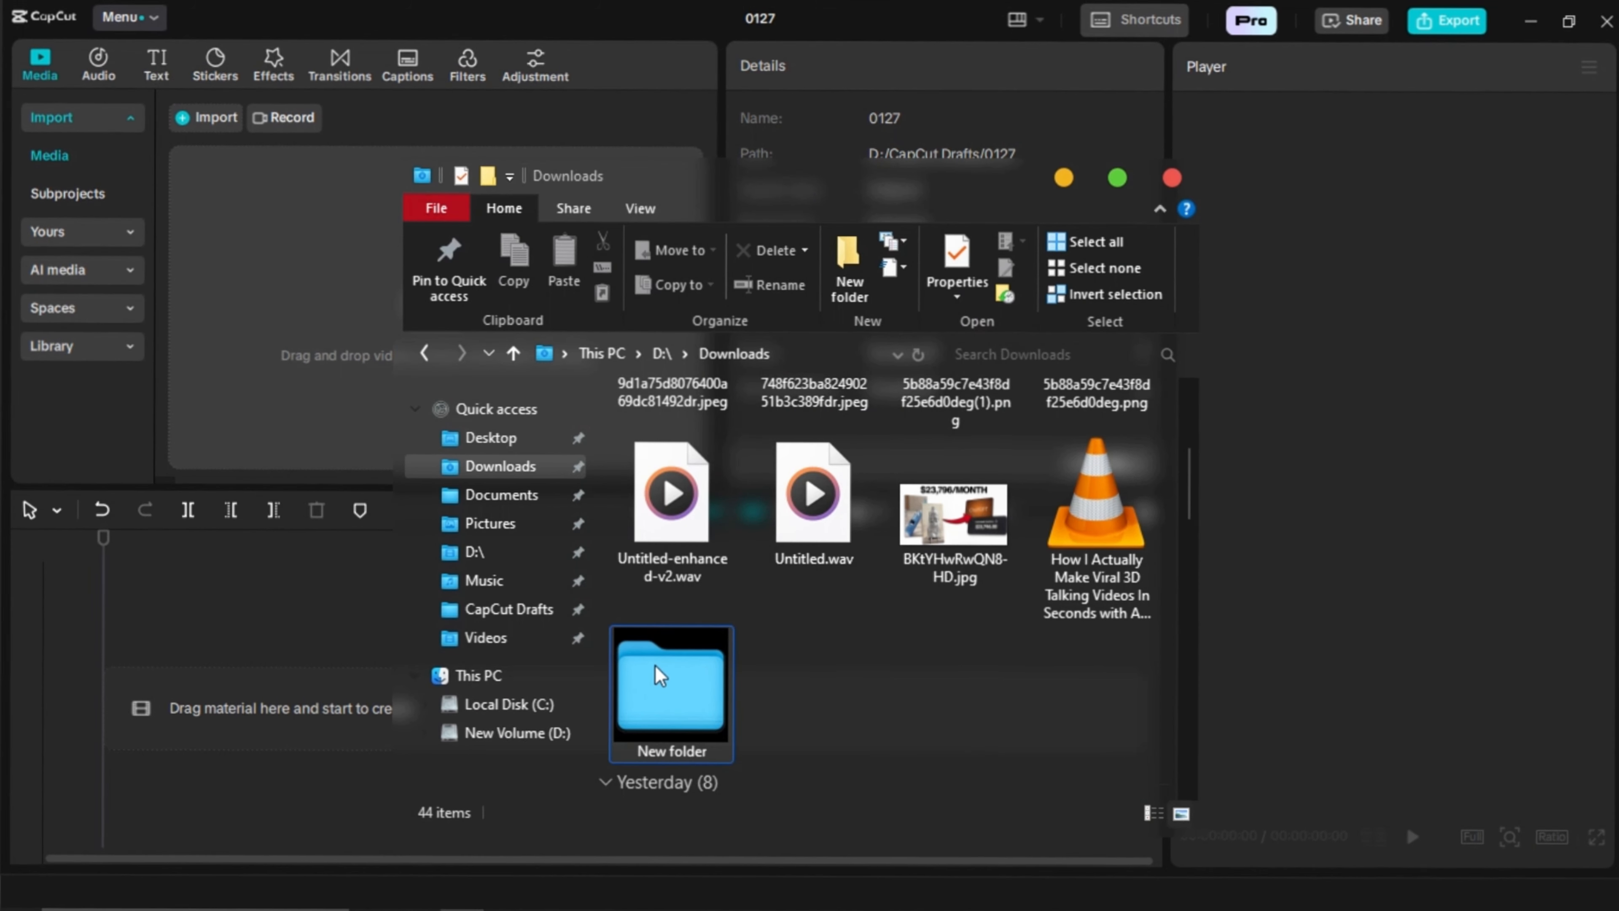
{"action": "left_click_drag", "start_coordinate": [673, 686], "coordinate": [215, 279]}
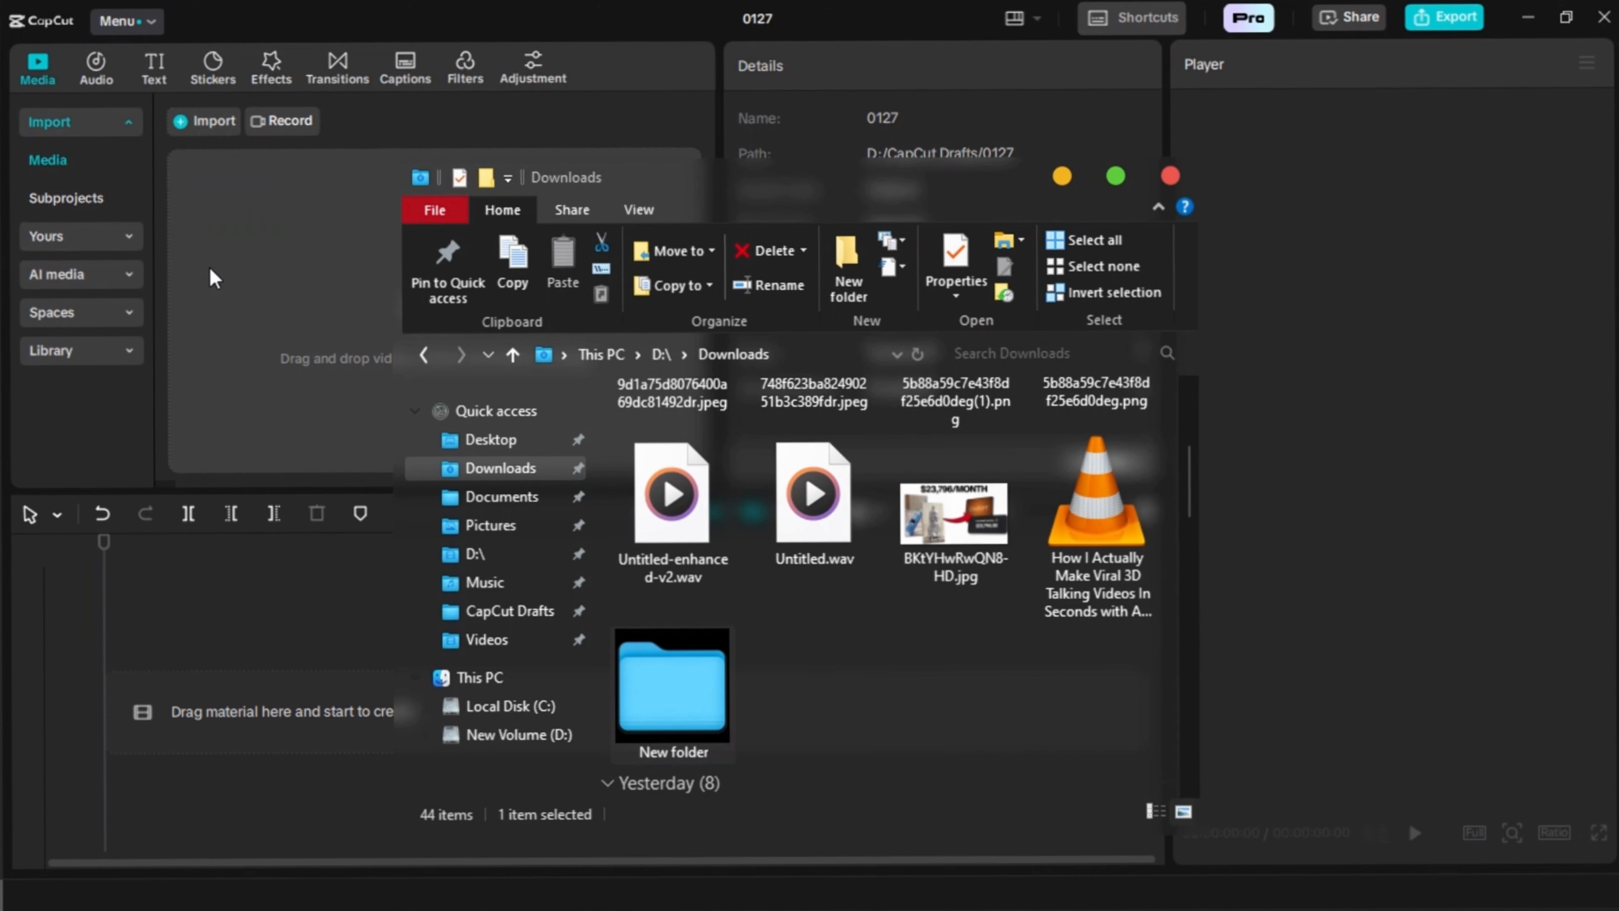
{"action": "left_click", "coordinate": [526, 252]}
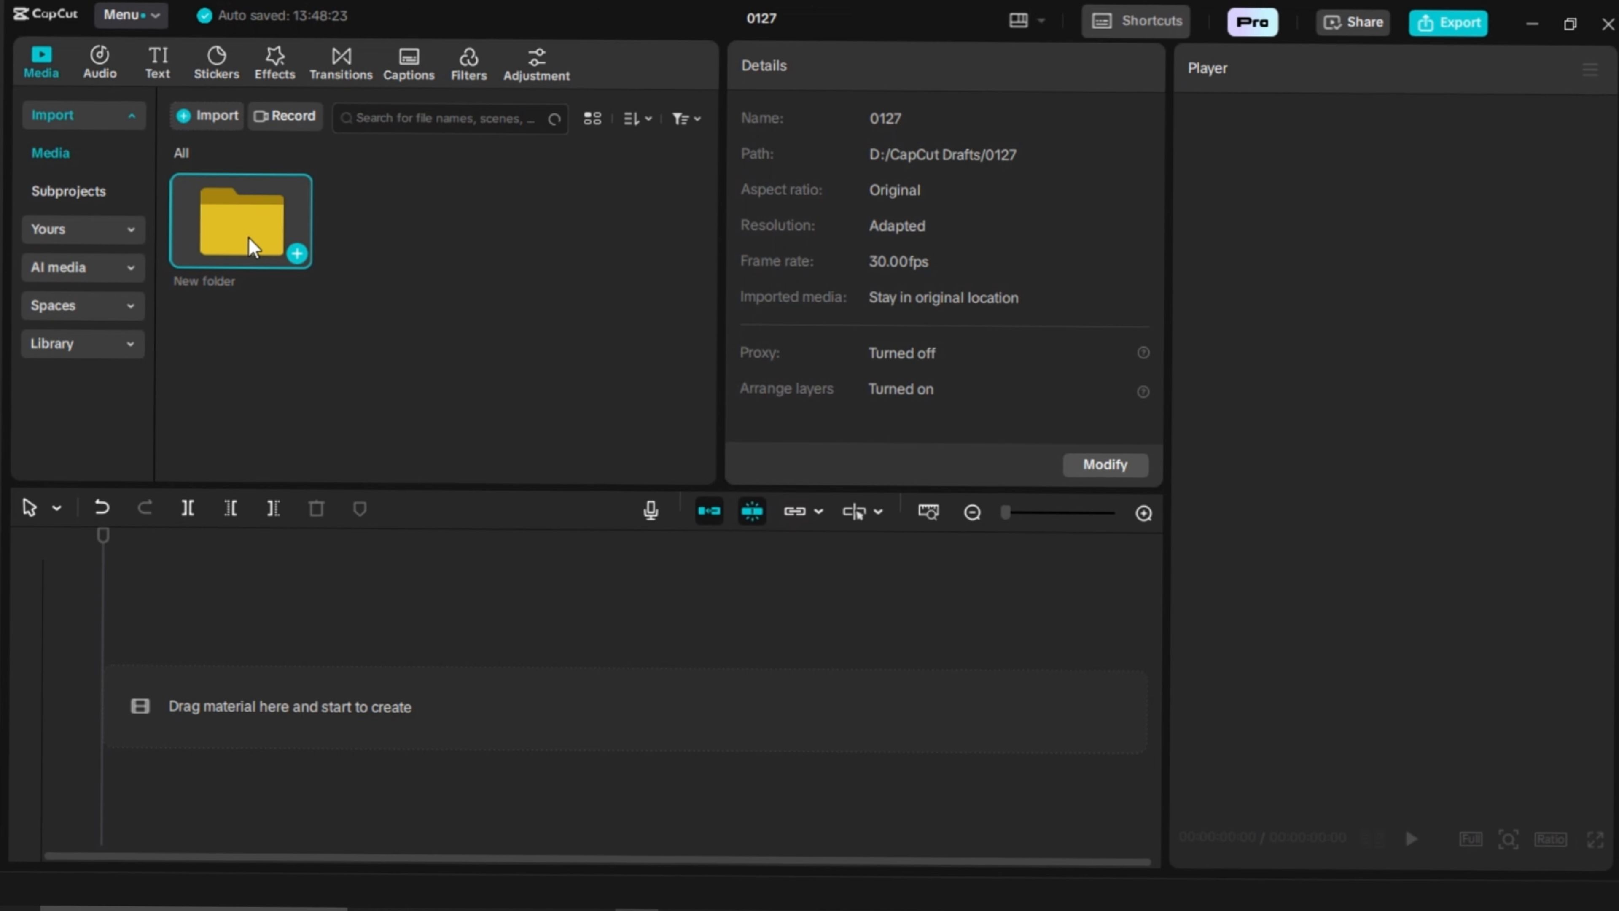
Step: Place Celestial Faultline.mp3 from the imported Music folder at the start of the timeline and slightly lower its volume
{"action": "double_click", "coordinate": [248, 249]}
{"action": "double_click", "coordinate": [204, 251]}
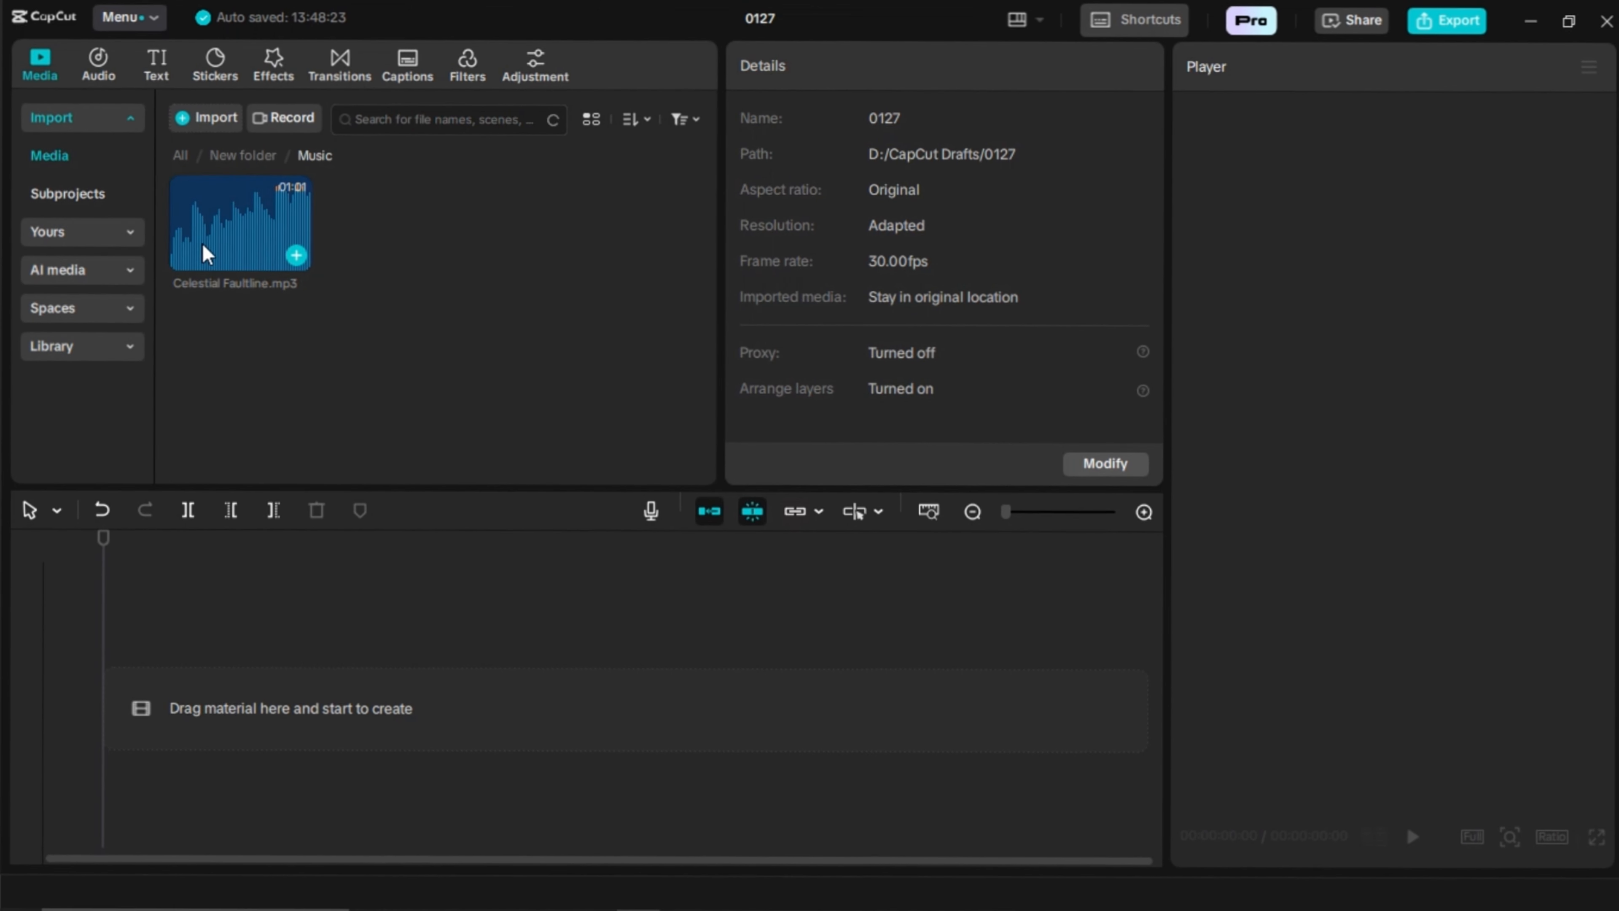
{"action": "left_click_drag", "start_coordinate": [206, 253], "coordinate": [253, 538]}
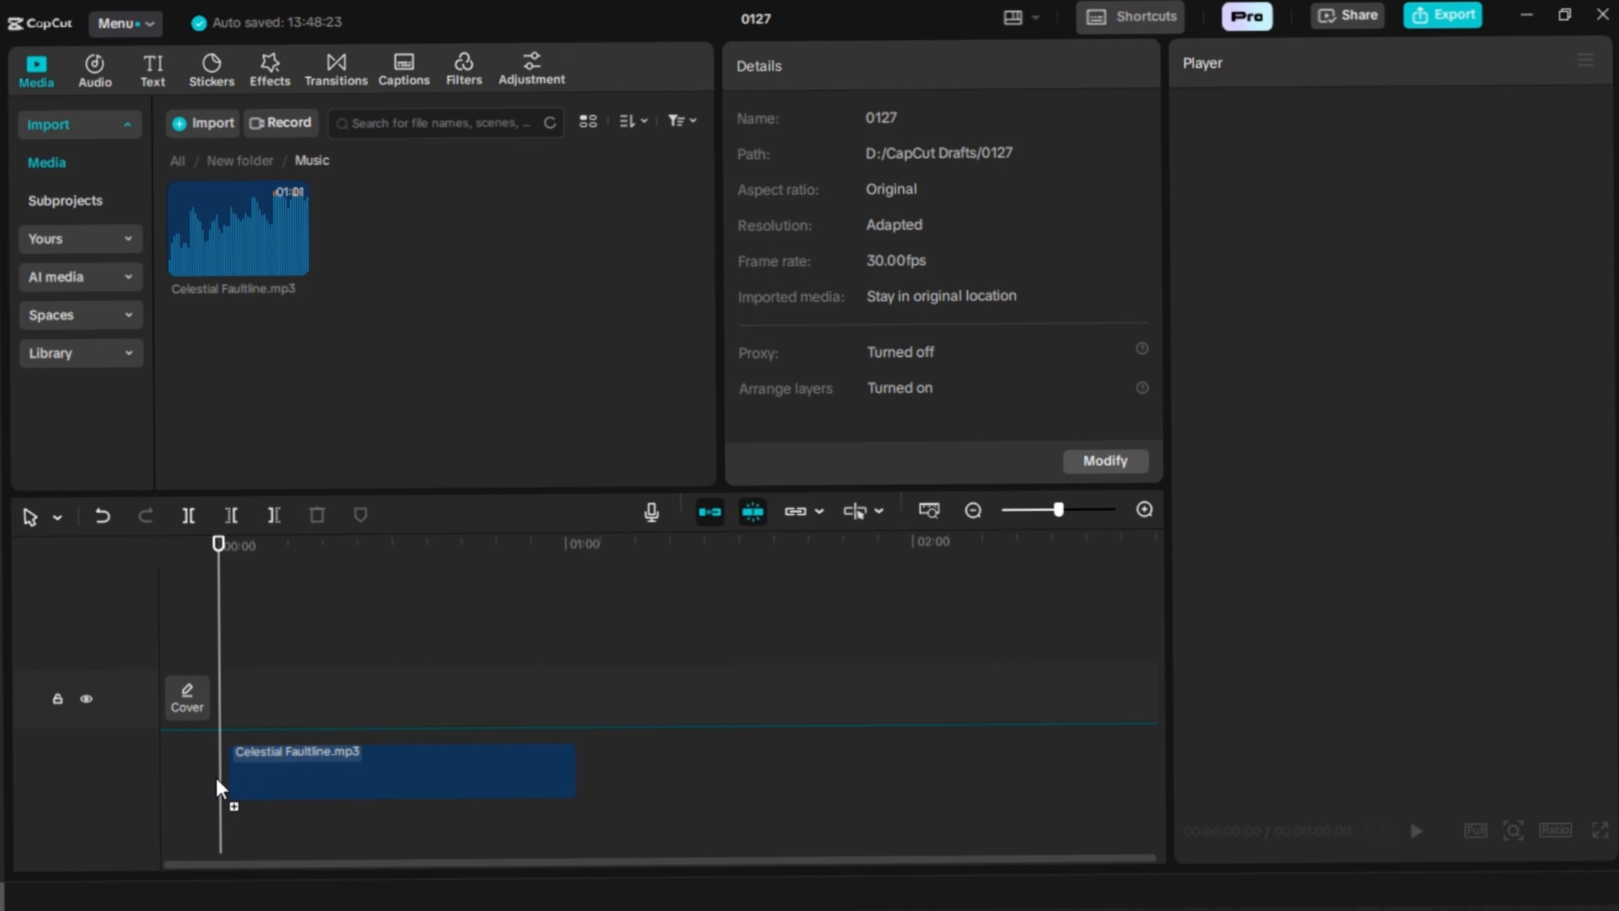
{"action": "left_click_drag", "start_coordinate": [220, 789], "coordinate": [228, 763]}
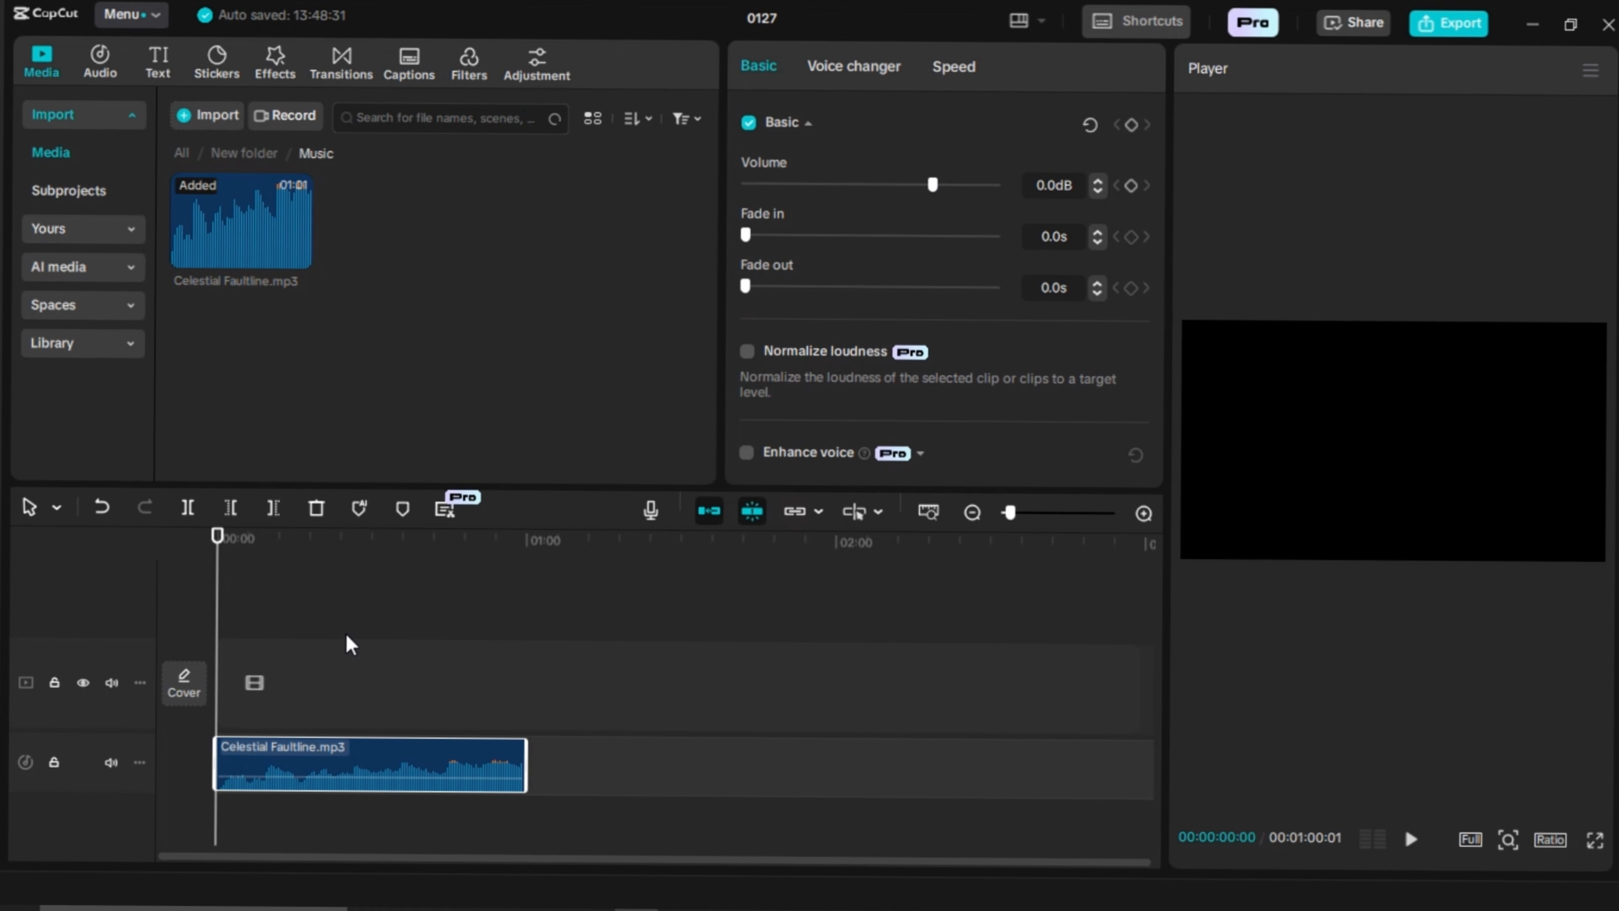
{"action": "scroll", "coordinate": [346, 636], "scroll_direction": "up", "scroll_amount": 4}
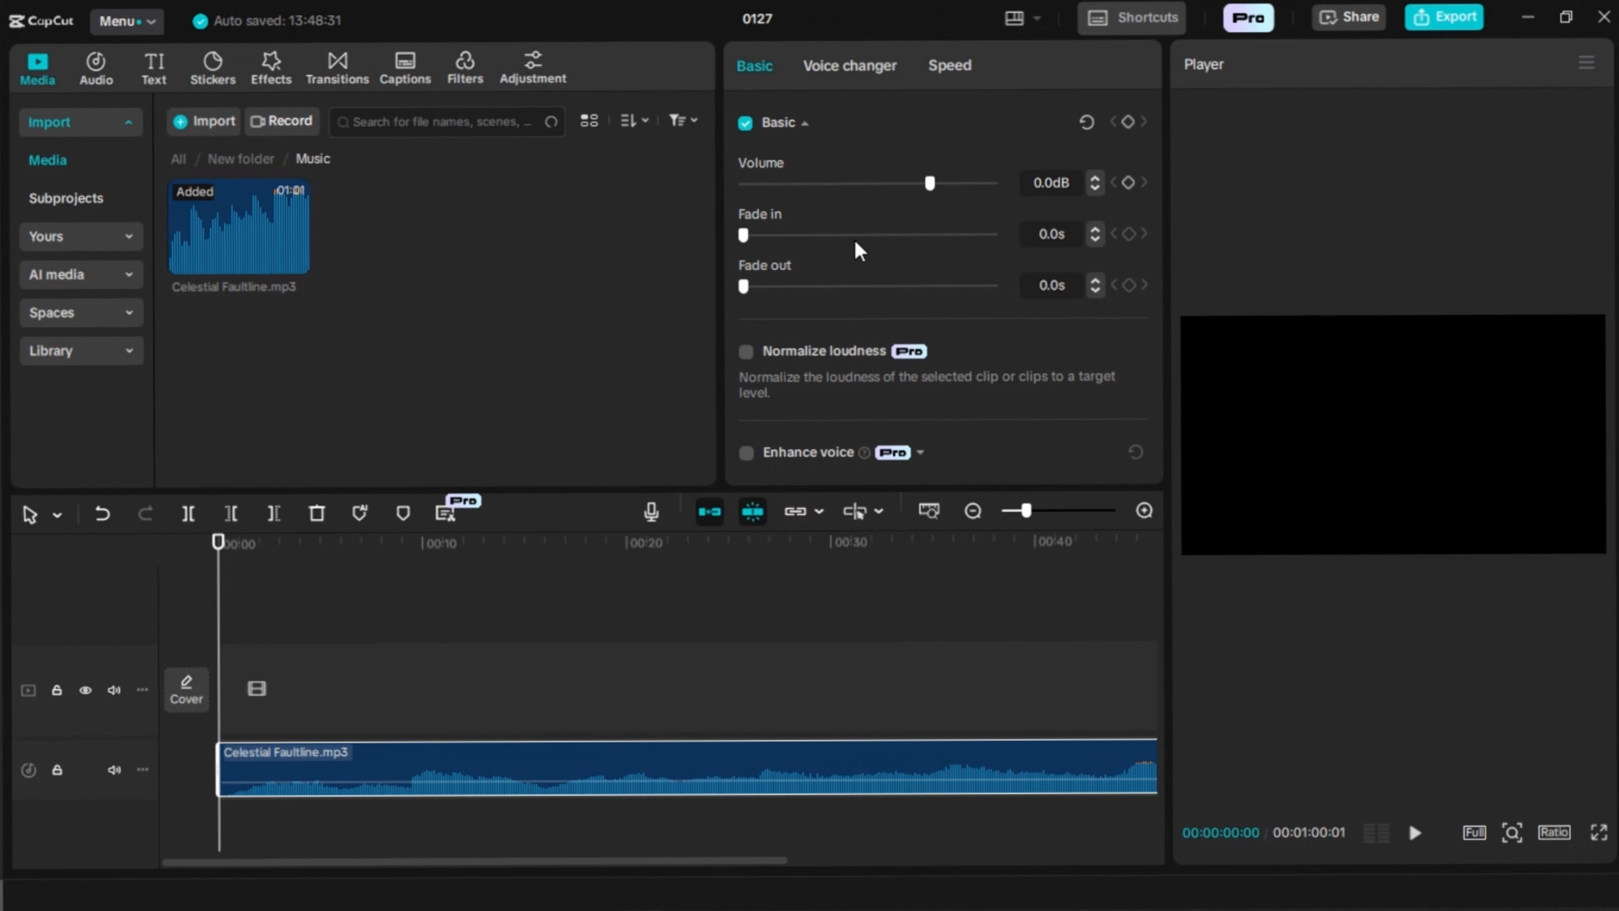
{"action": "left_click_drag", "start_coordinate": [914, 192], "coordinate": [888, 188]}
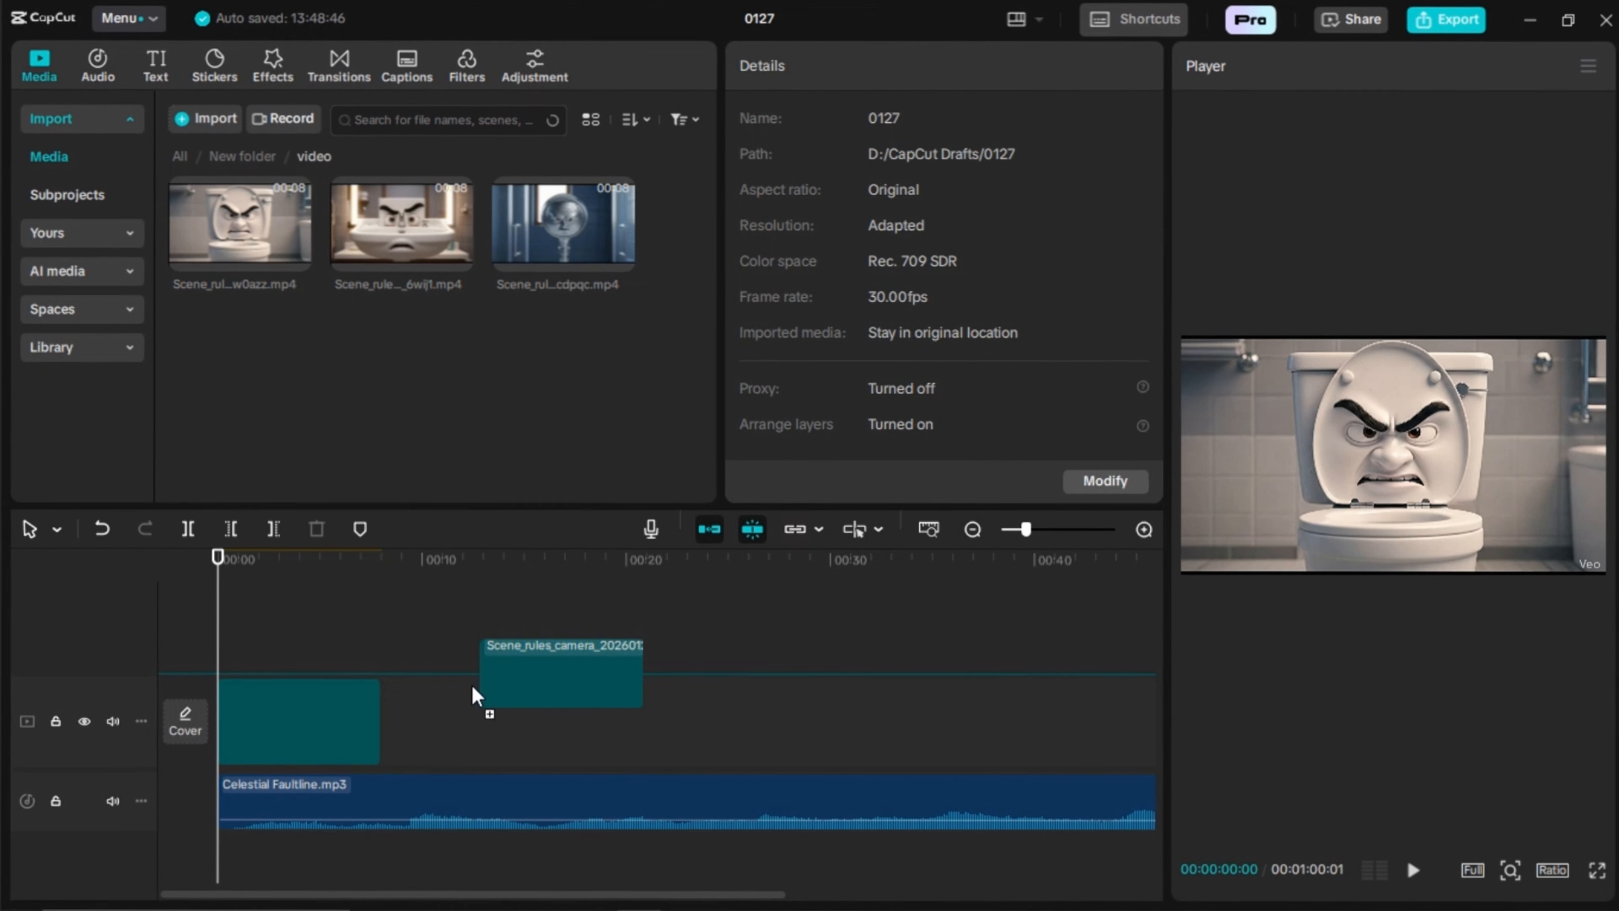
Step: Arrange the toilet, sink and shower head clips end to end on the main track and return the playhead to the start
{"action": "left_click_drag", "start_coordinate": [484, 709], "coordinate": [455, 708]}
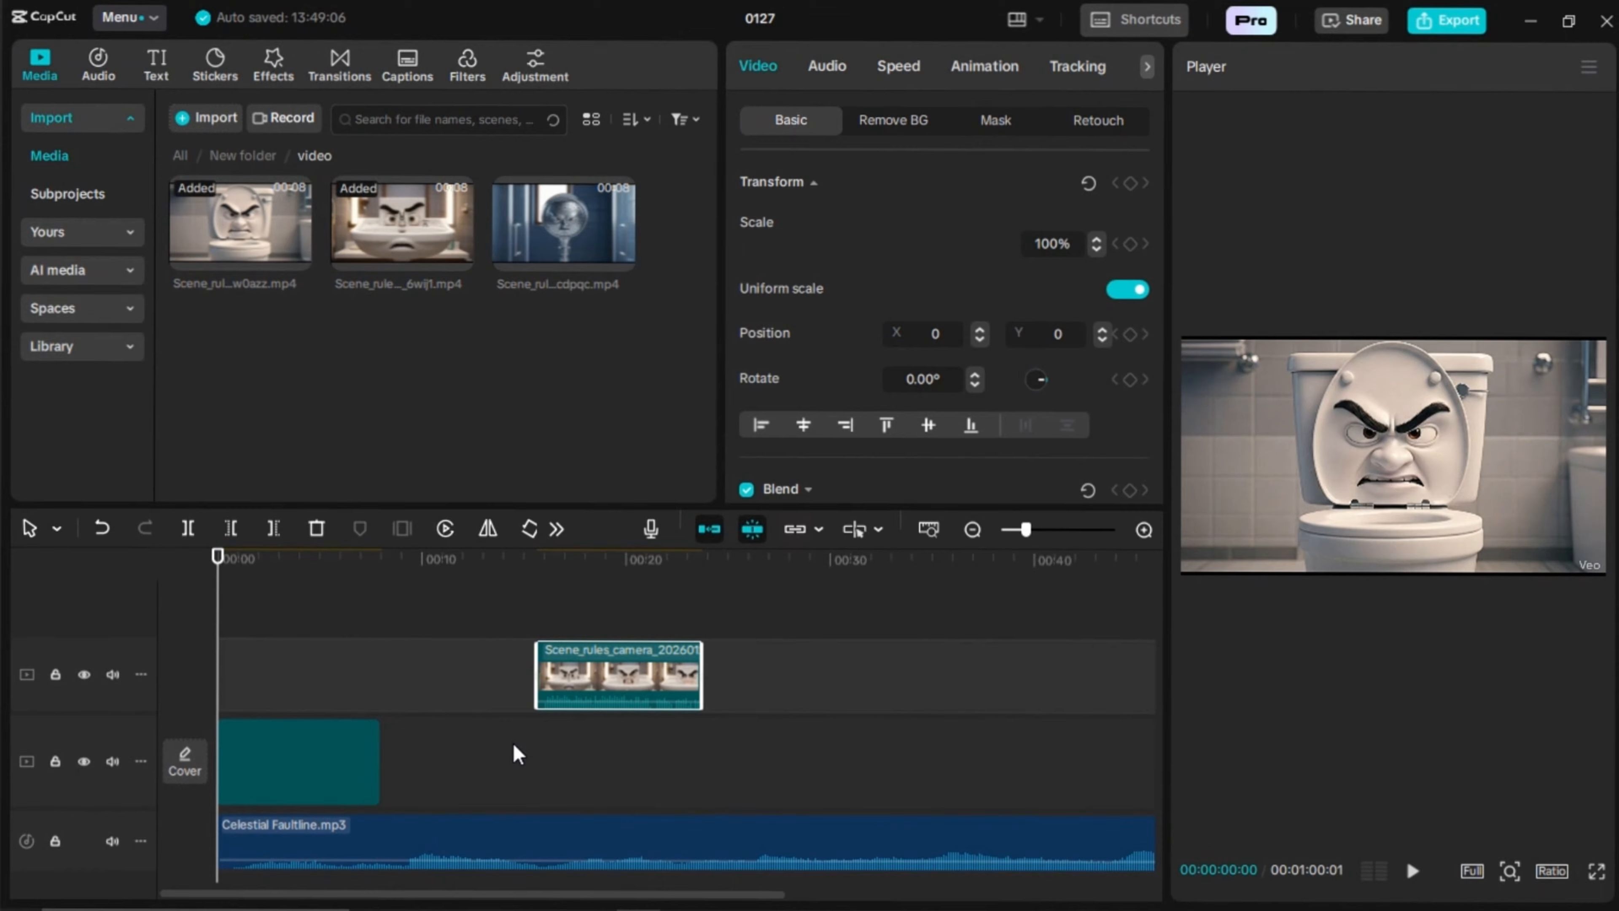
{"action": "left_click_drag", "start_coordinate": [542, 698], "coordinate": [446, 773]}
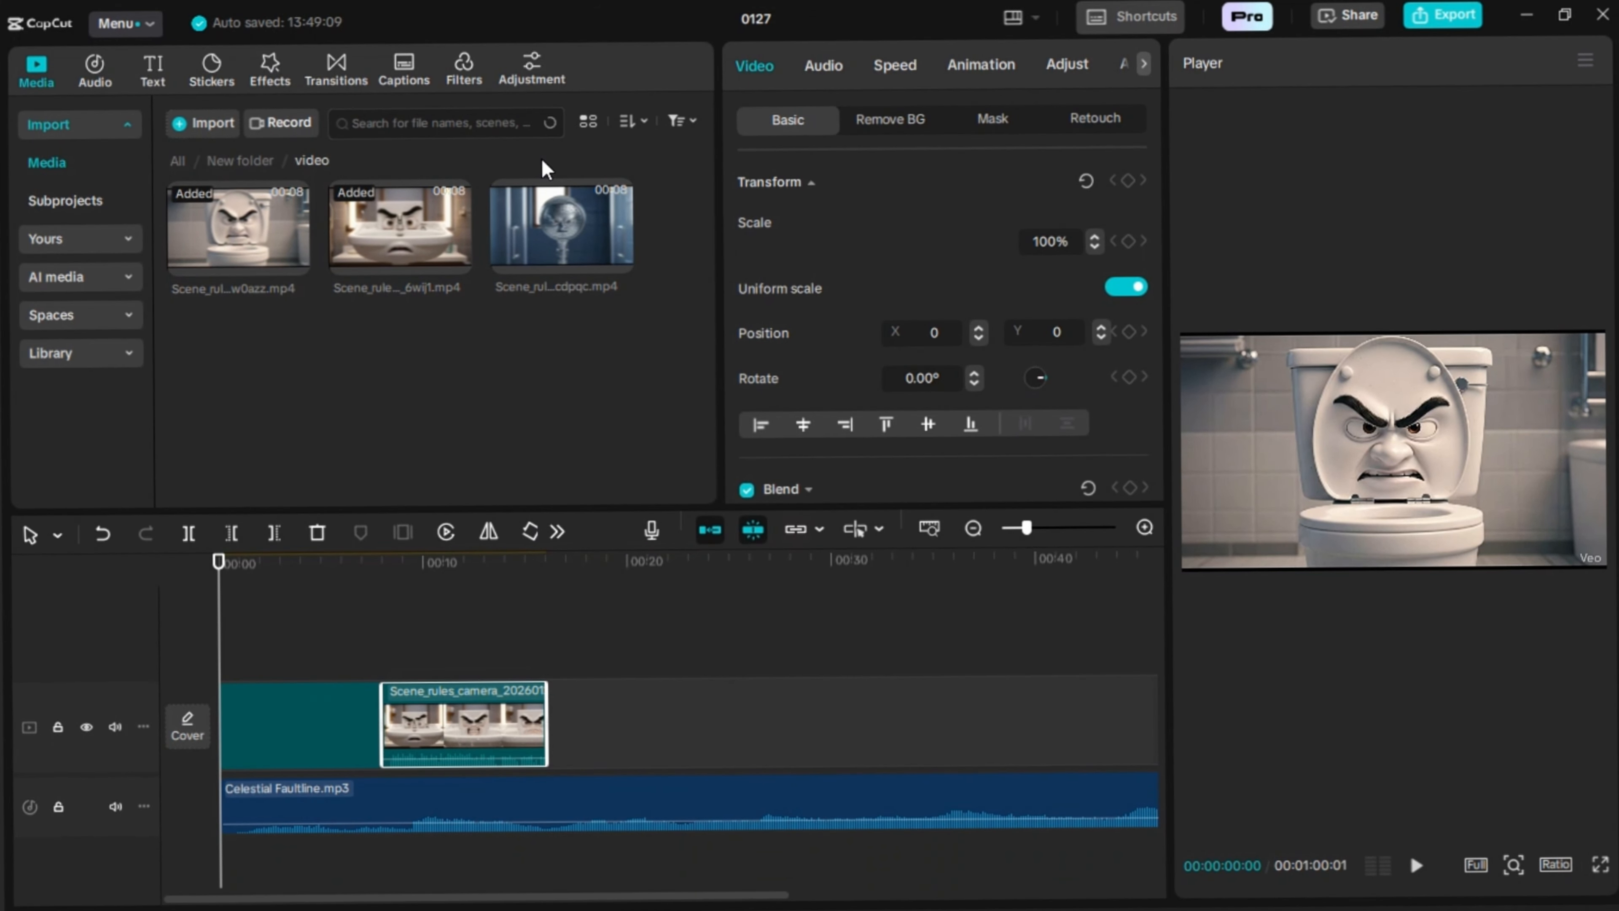
{"action": "left_click_drag", "start_coordinate": [545, 229], "coordinate": [627, 708]}
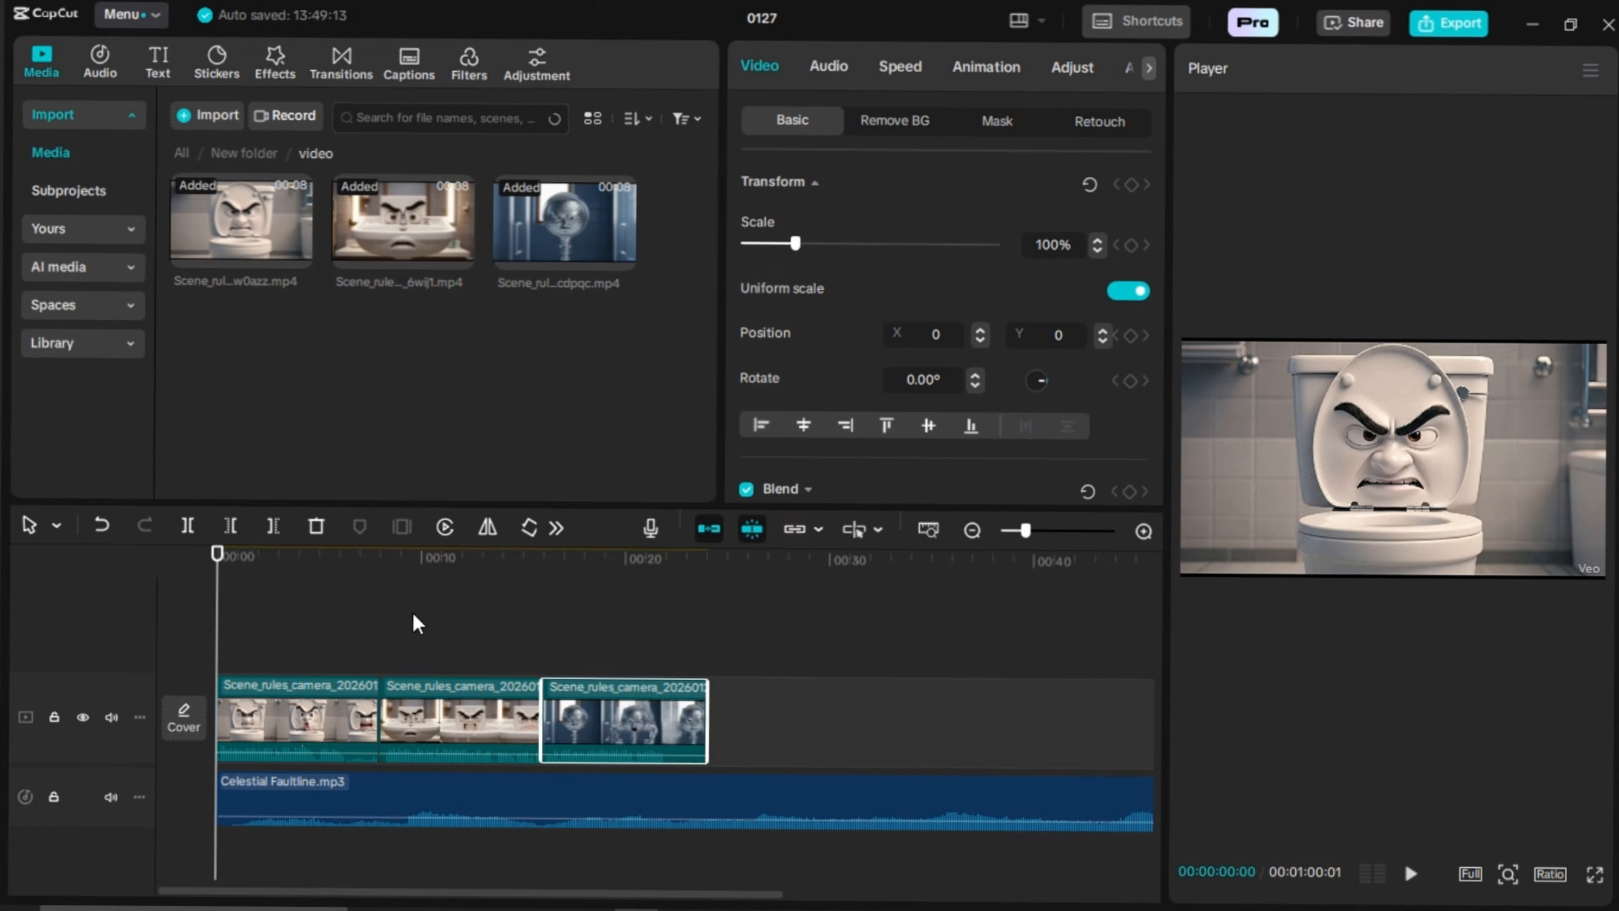
{"action": "left_click", "coordinate": [433, 576]}
{"action": "left_click_drag", "start_coordinate": [434, 581], "coordinate": [214, 562]}
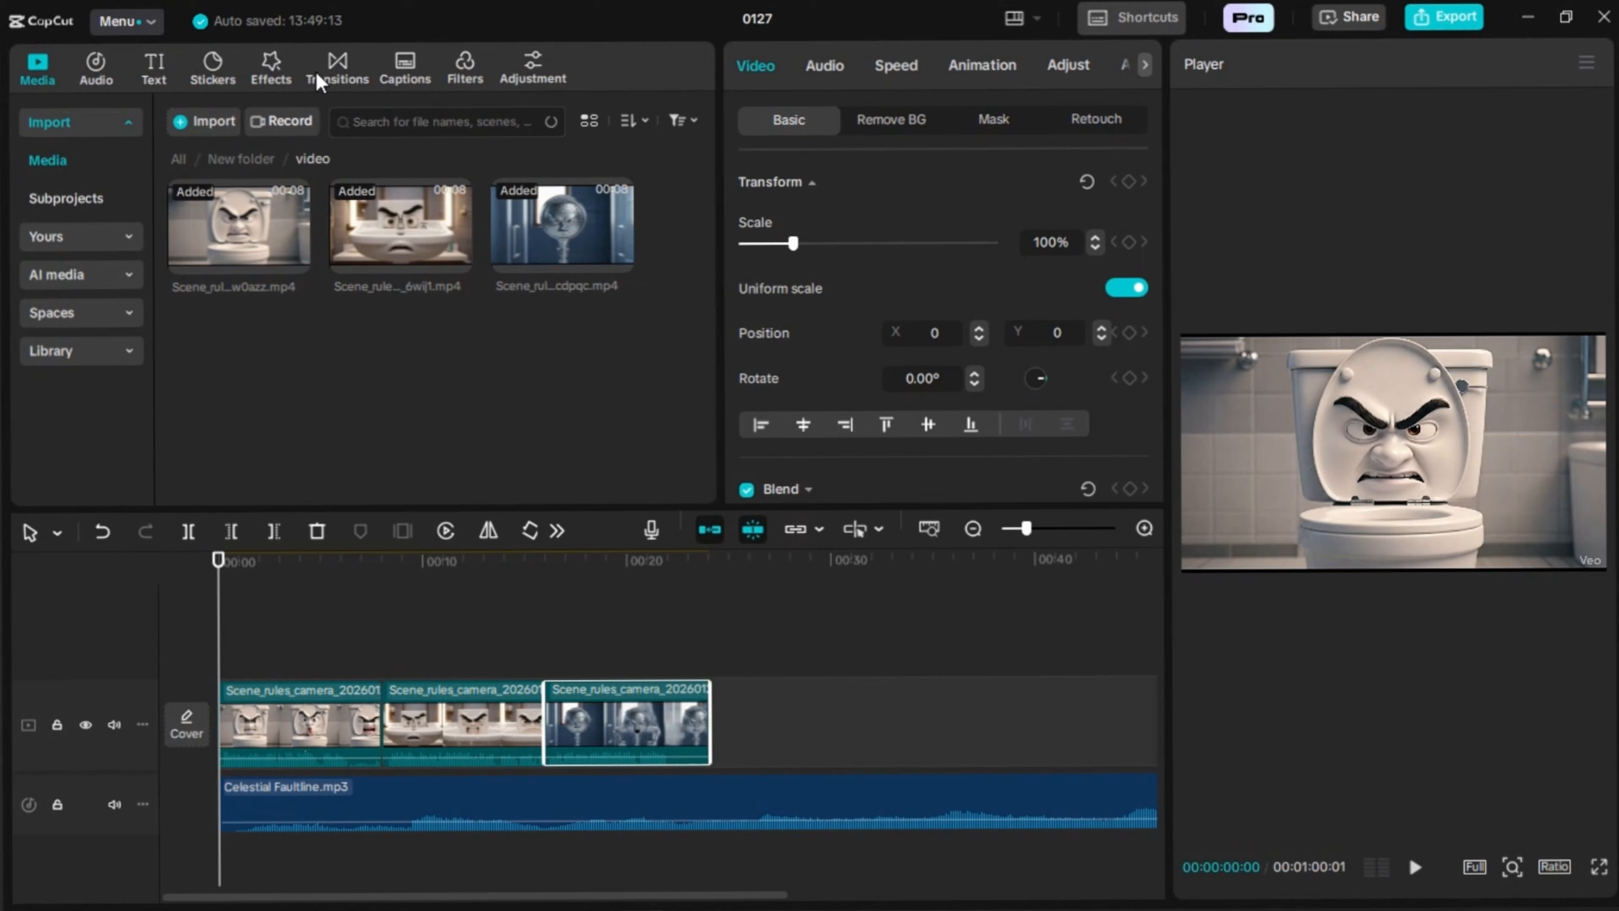
Step: Add the Pull in transition between the first two clips, apply it to all clips and set its duration to 0.6 s
{"action": "left_click", "coordinate": [340, 75]}
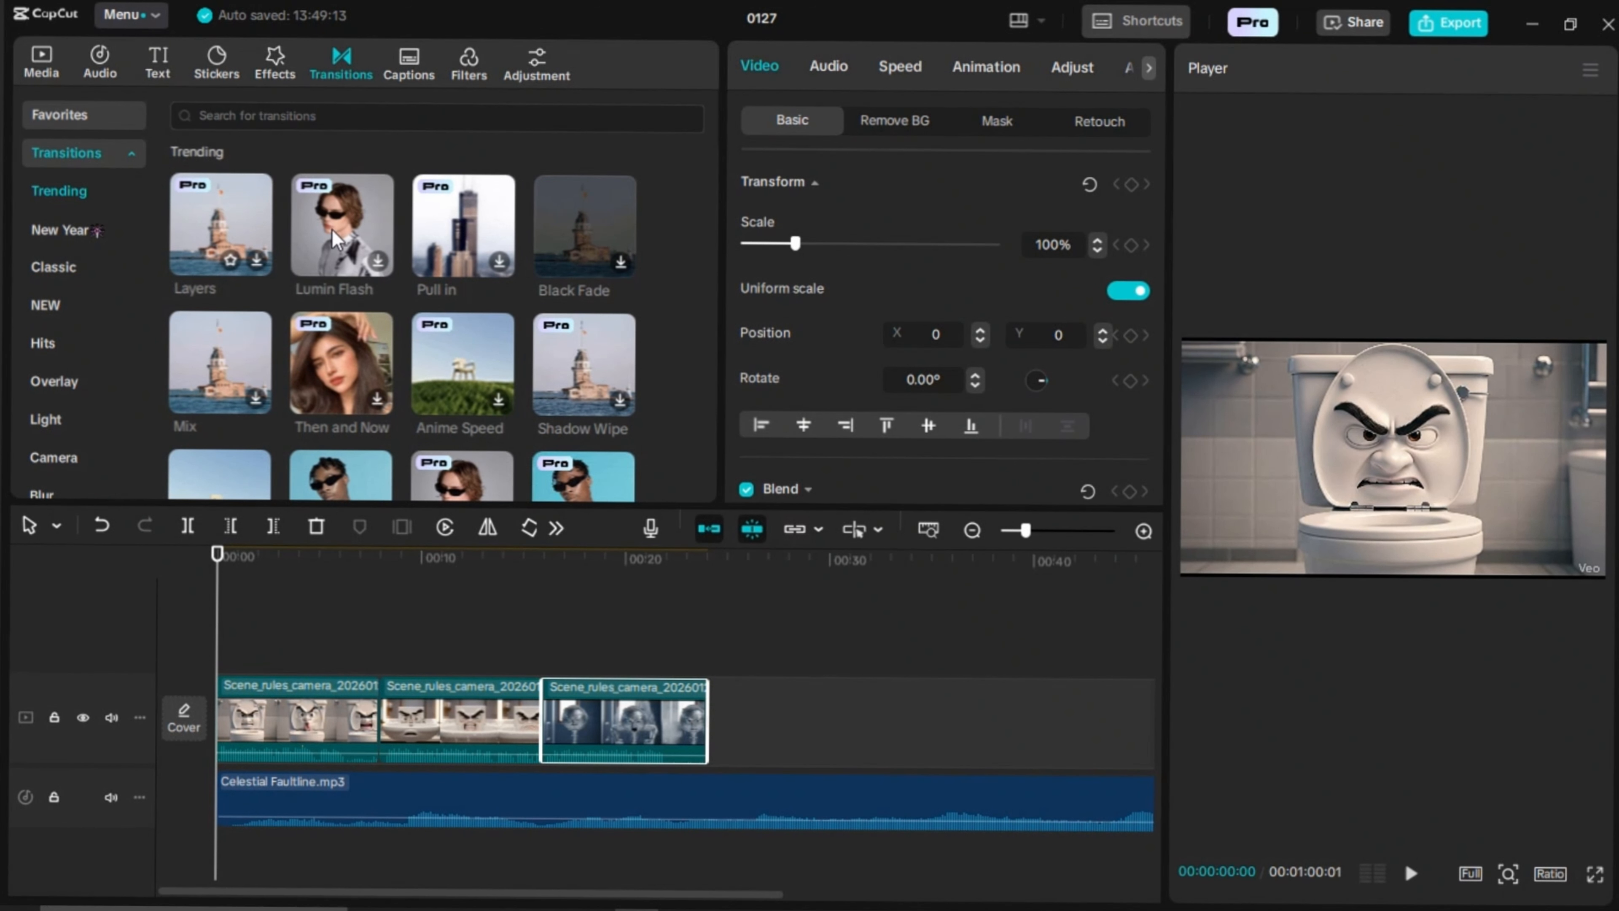
{"action": "left_click_drag", "start_coordinate": [491, 231], "coordinate": [381, 736]}
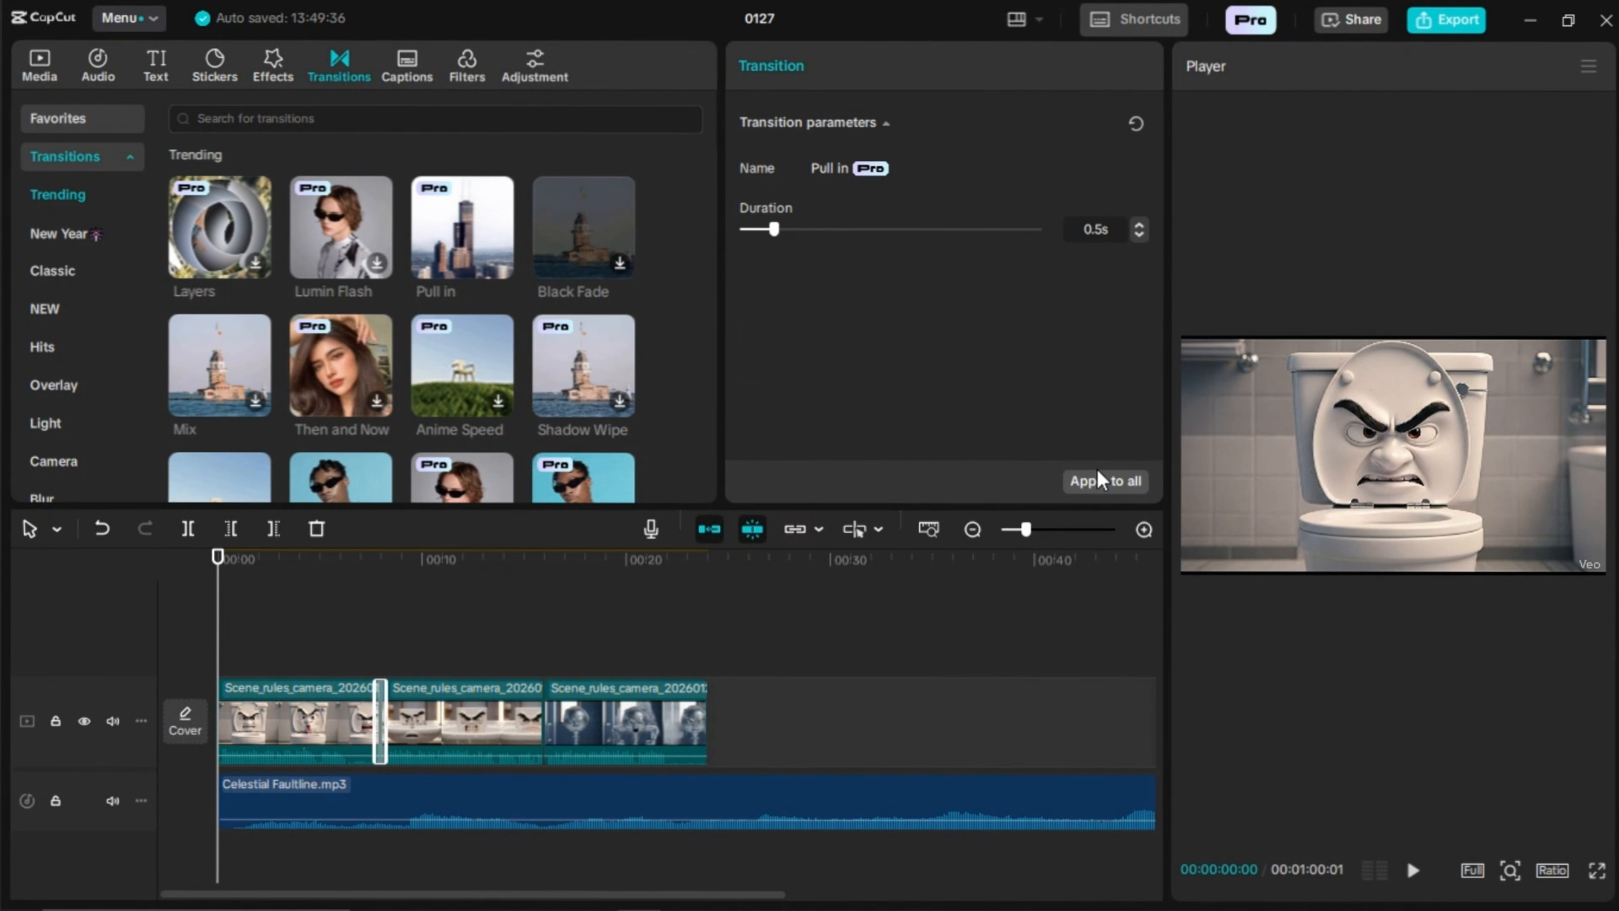
{"action": "left_click", "coordinate": [1092, 483]}
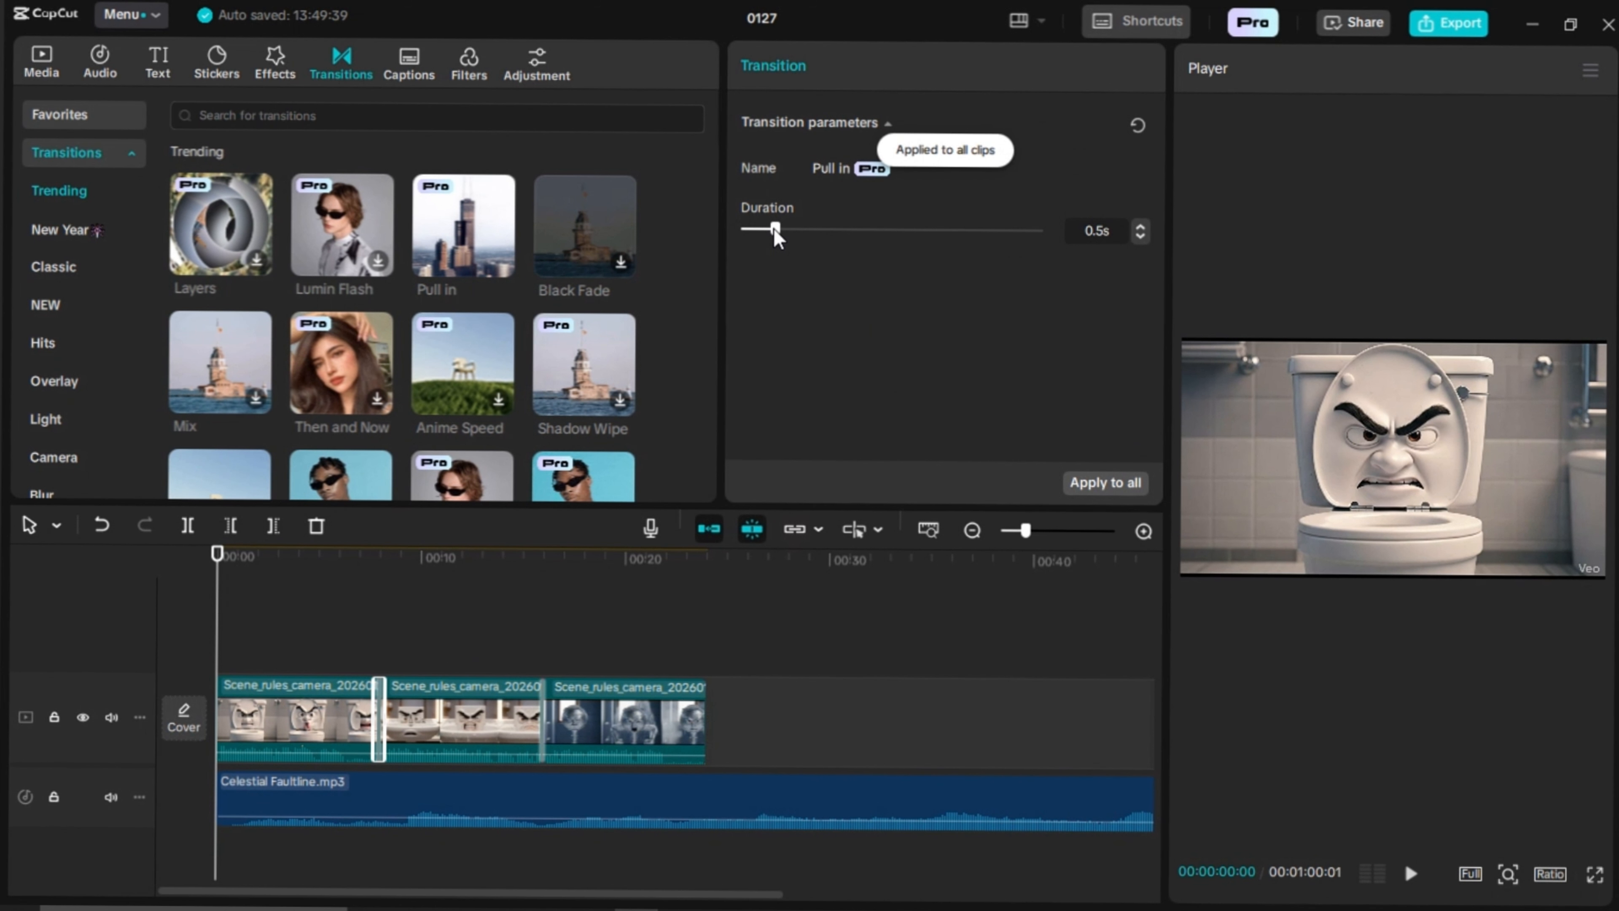
{"action": "left_click_drag", "start_coordinate": [775, 231], "coordinate": [787, 231]}
Step: Play the timeline through the first transition and return the playhead to the start
{"action": "key", "text": "space"}
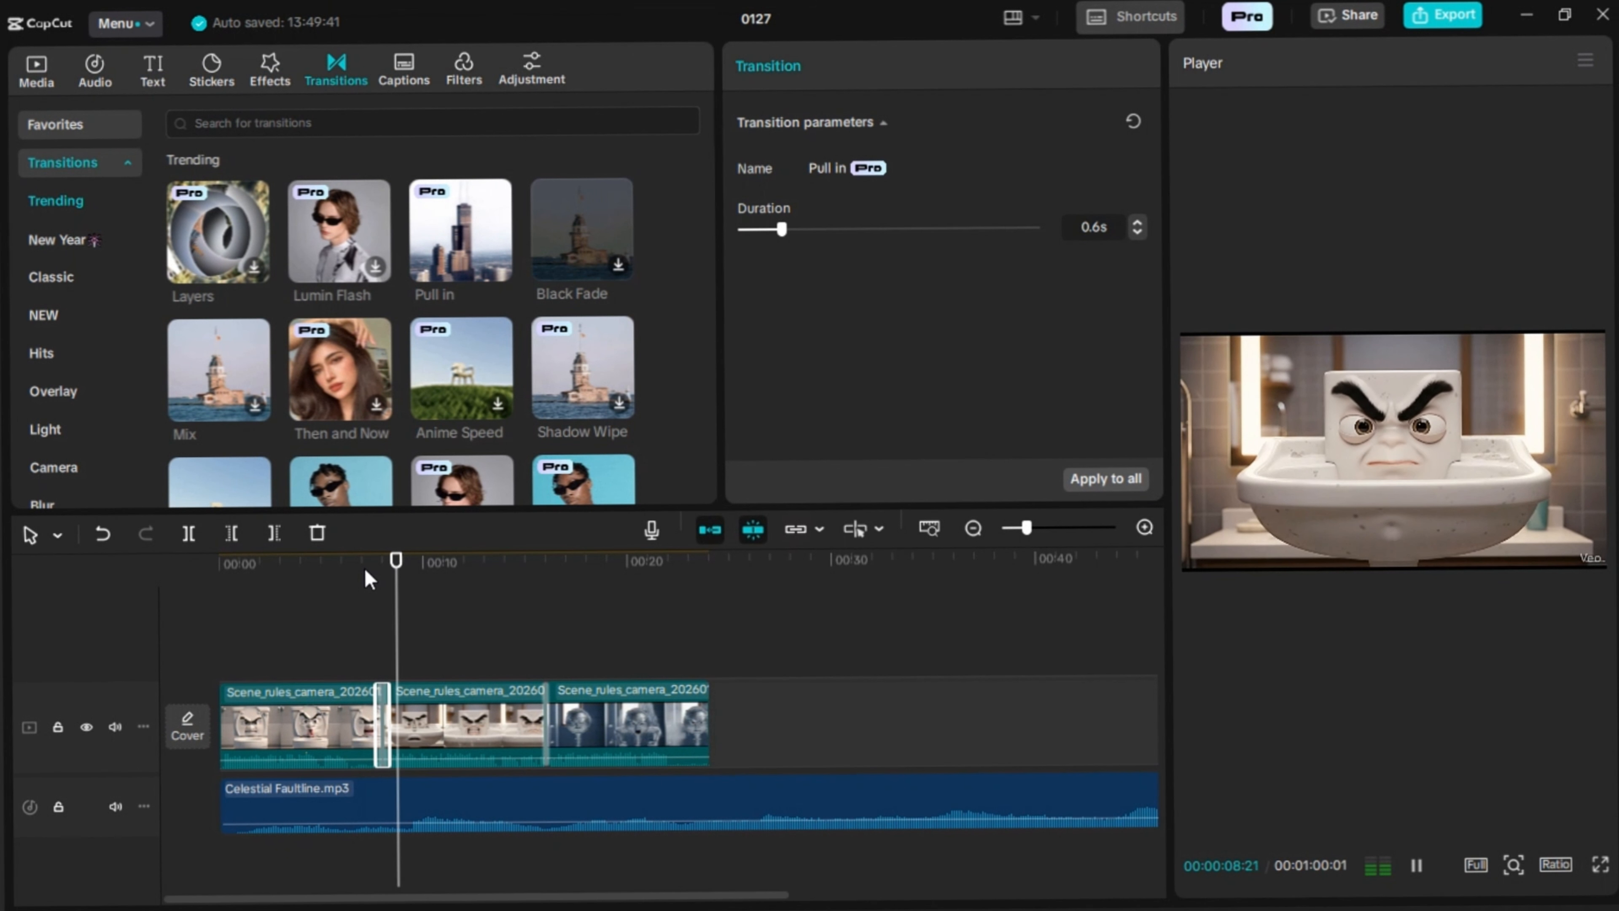
{"action": "key", "text": "space"}
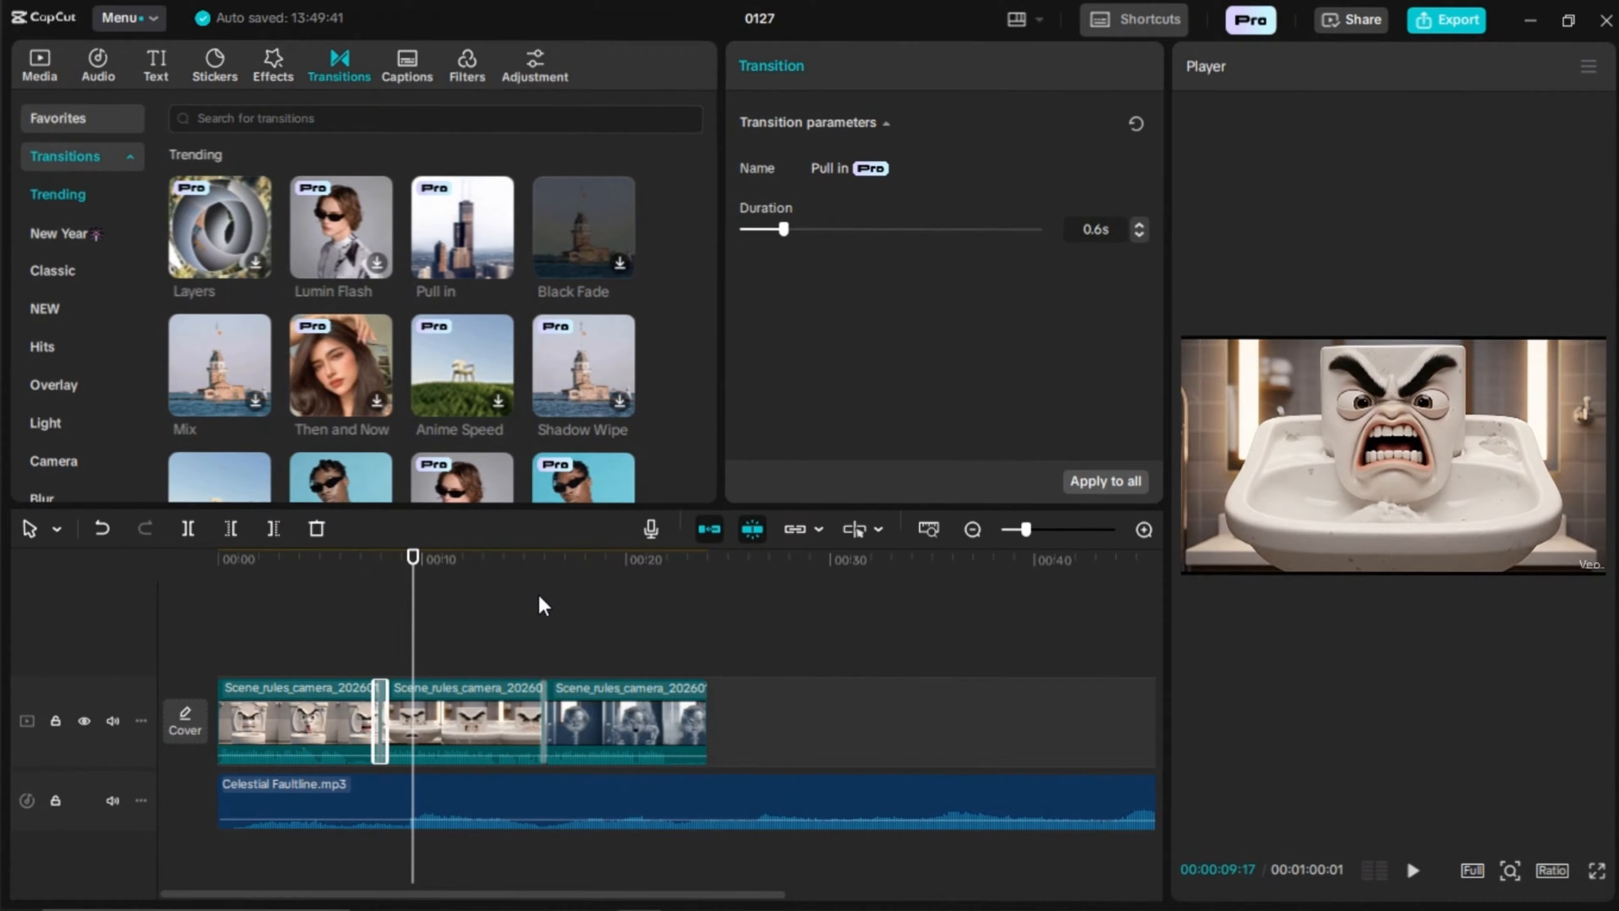
{"action": "key", "text": "Home"}
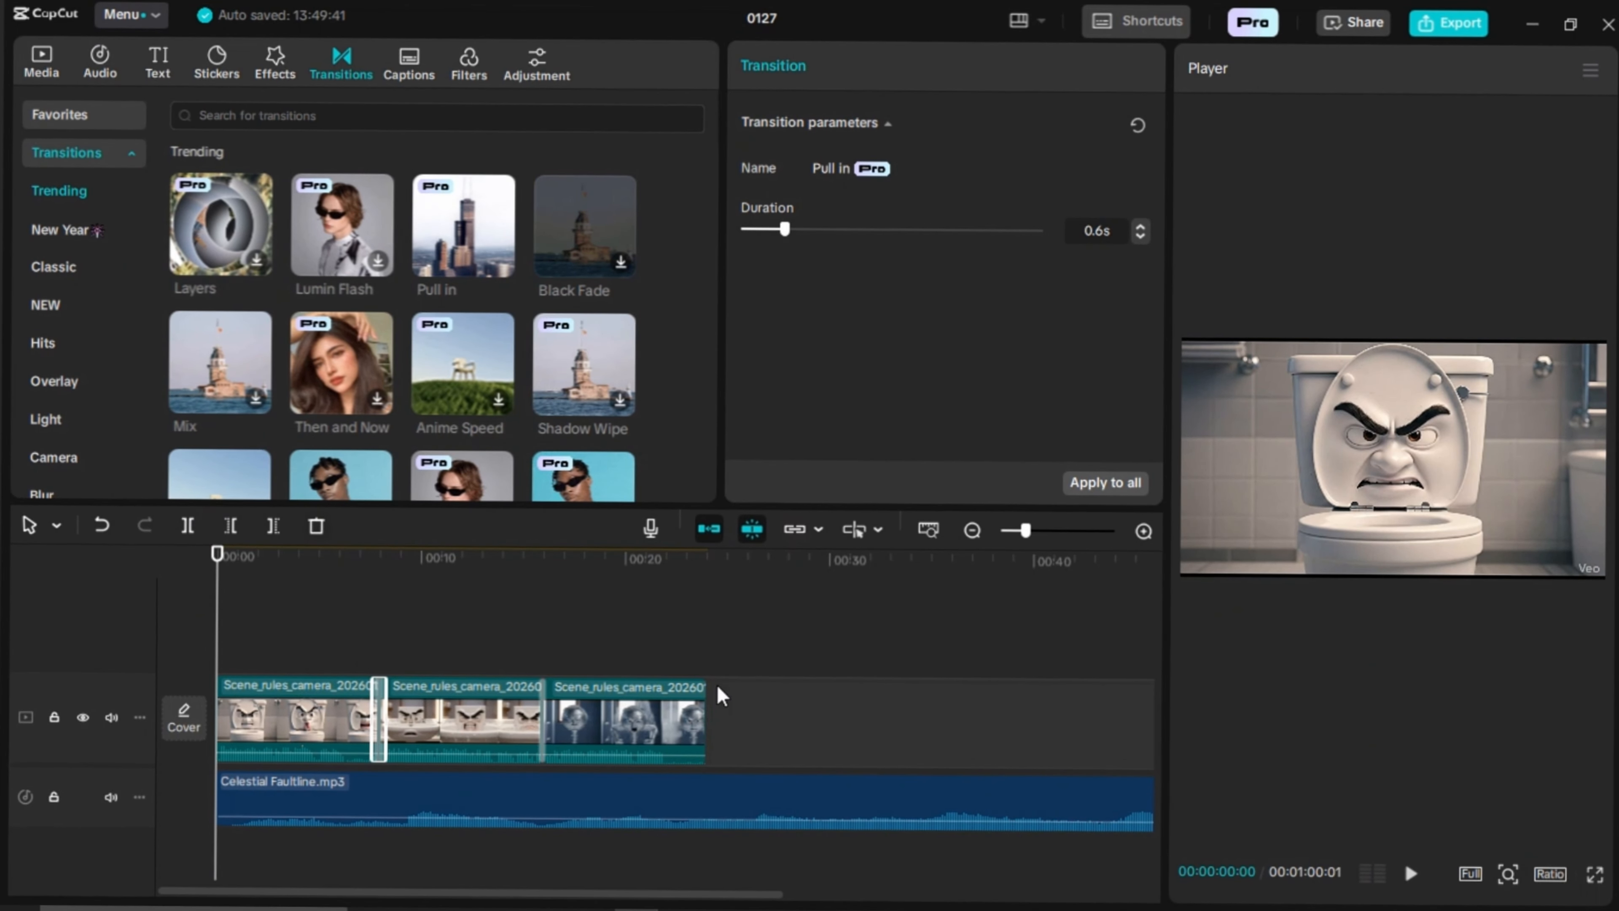
Step: Generate English auto captions for the video with no bilingual captions
{"action": "left_click", "coordinate": [143, 72]}
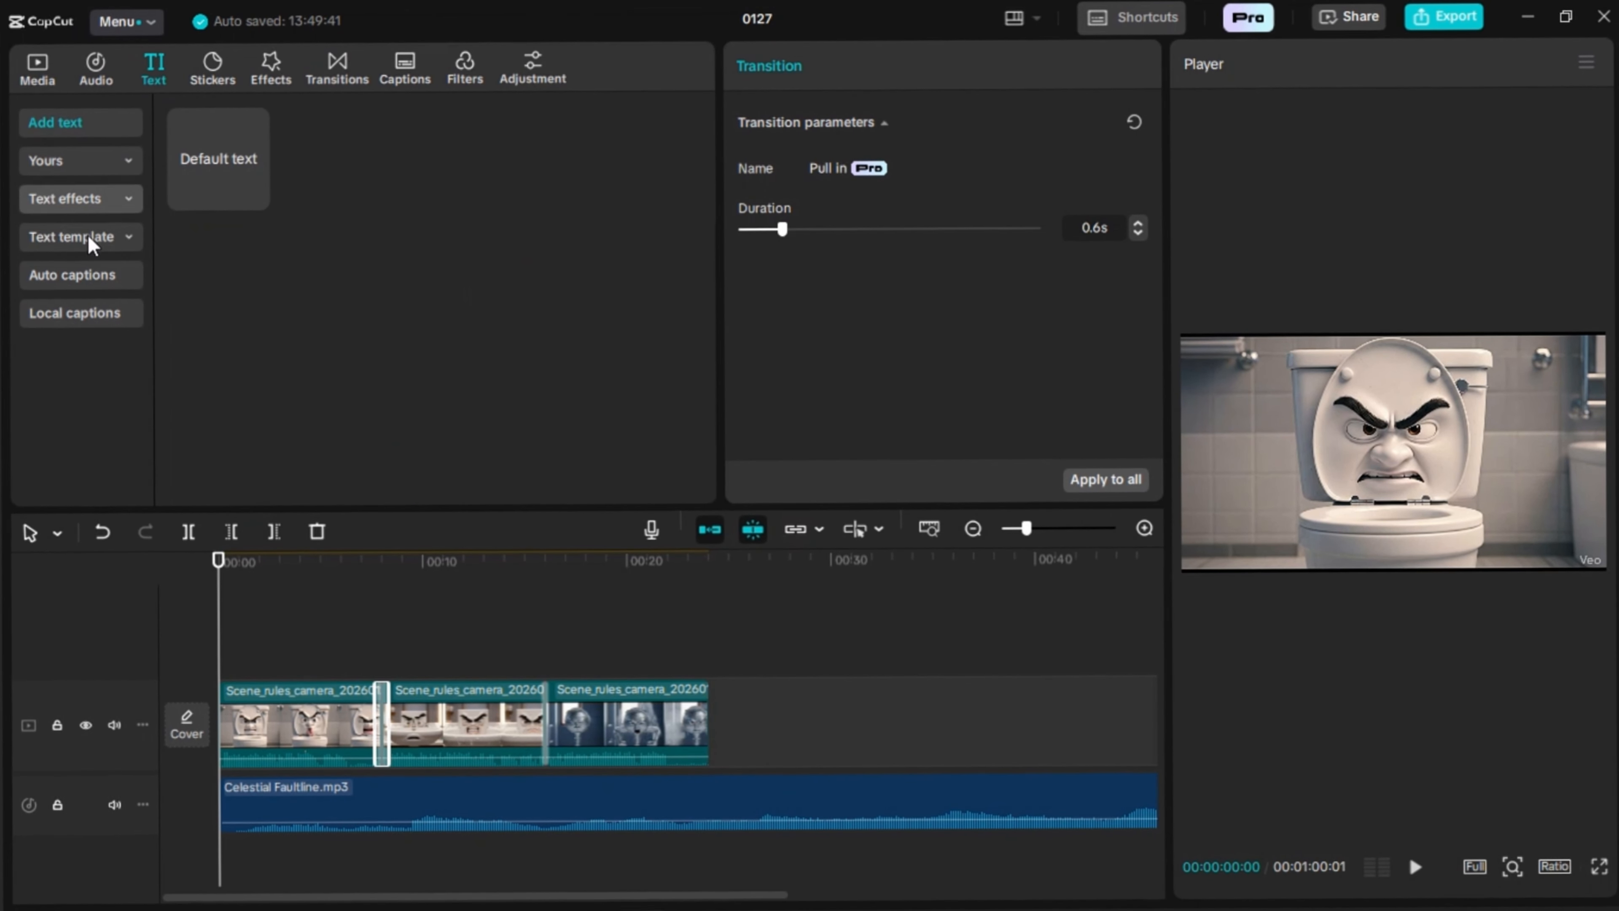
{"action": "left_click", "coordinate": [64, 274]}
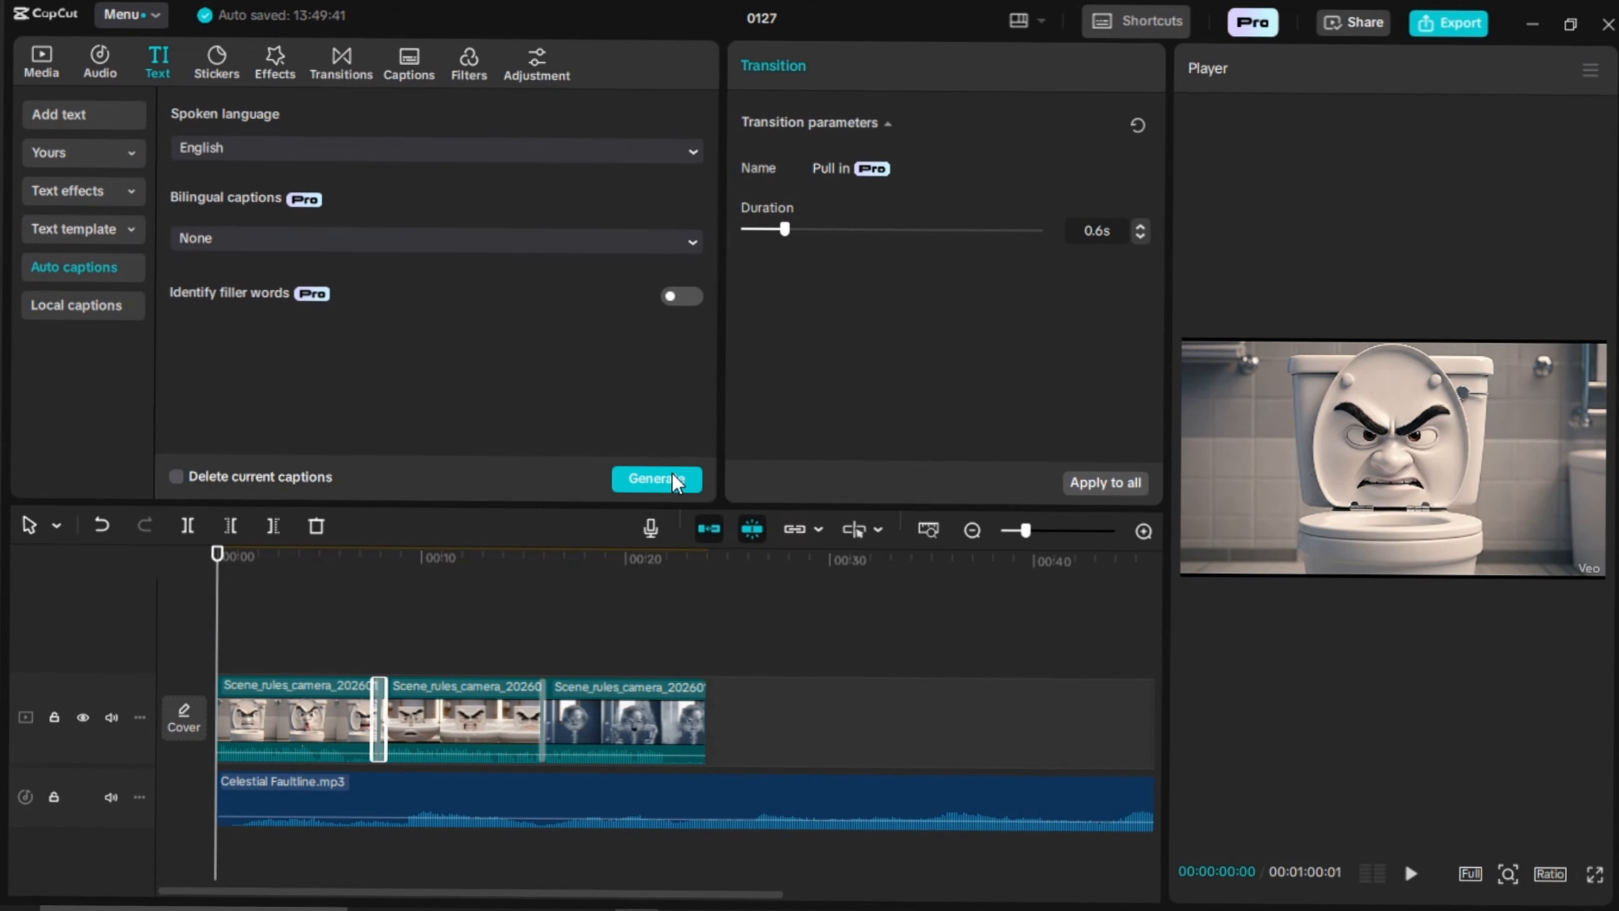
{"action": "left_click", "coordinate": [675, 483]}
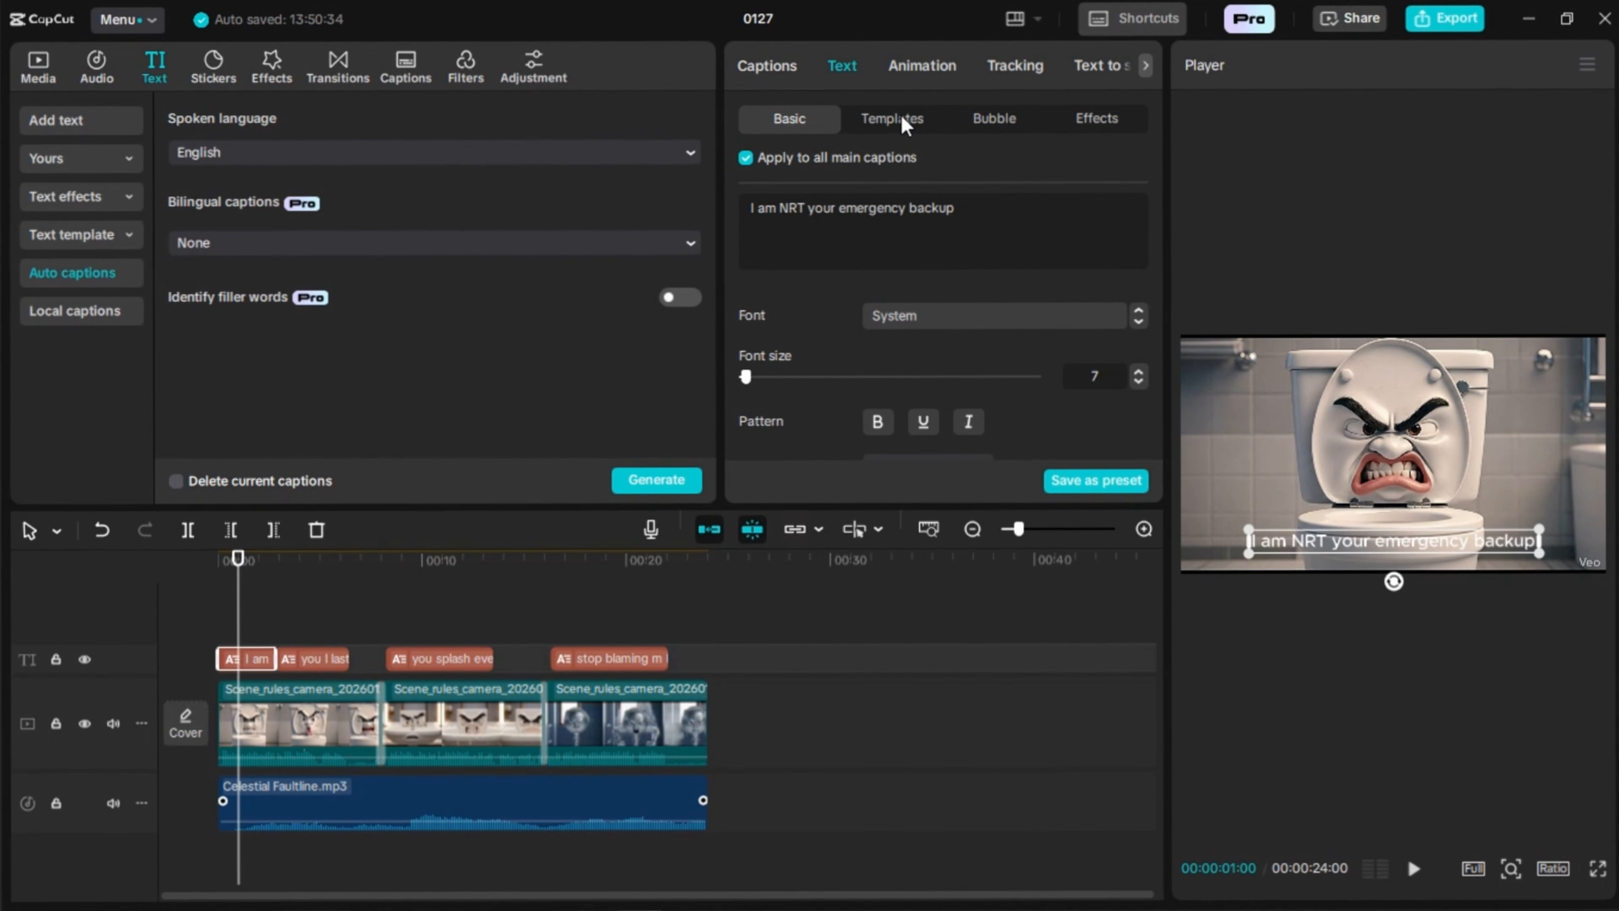
Step: Apply the bold white BROWN text template with black outline to all captions and open their basic text settings
{"action": "left_click", "coordinate": [904, 121]}
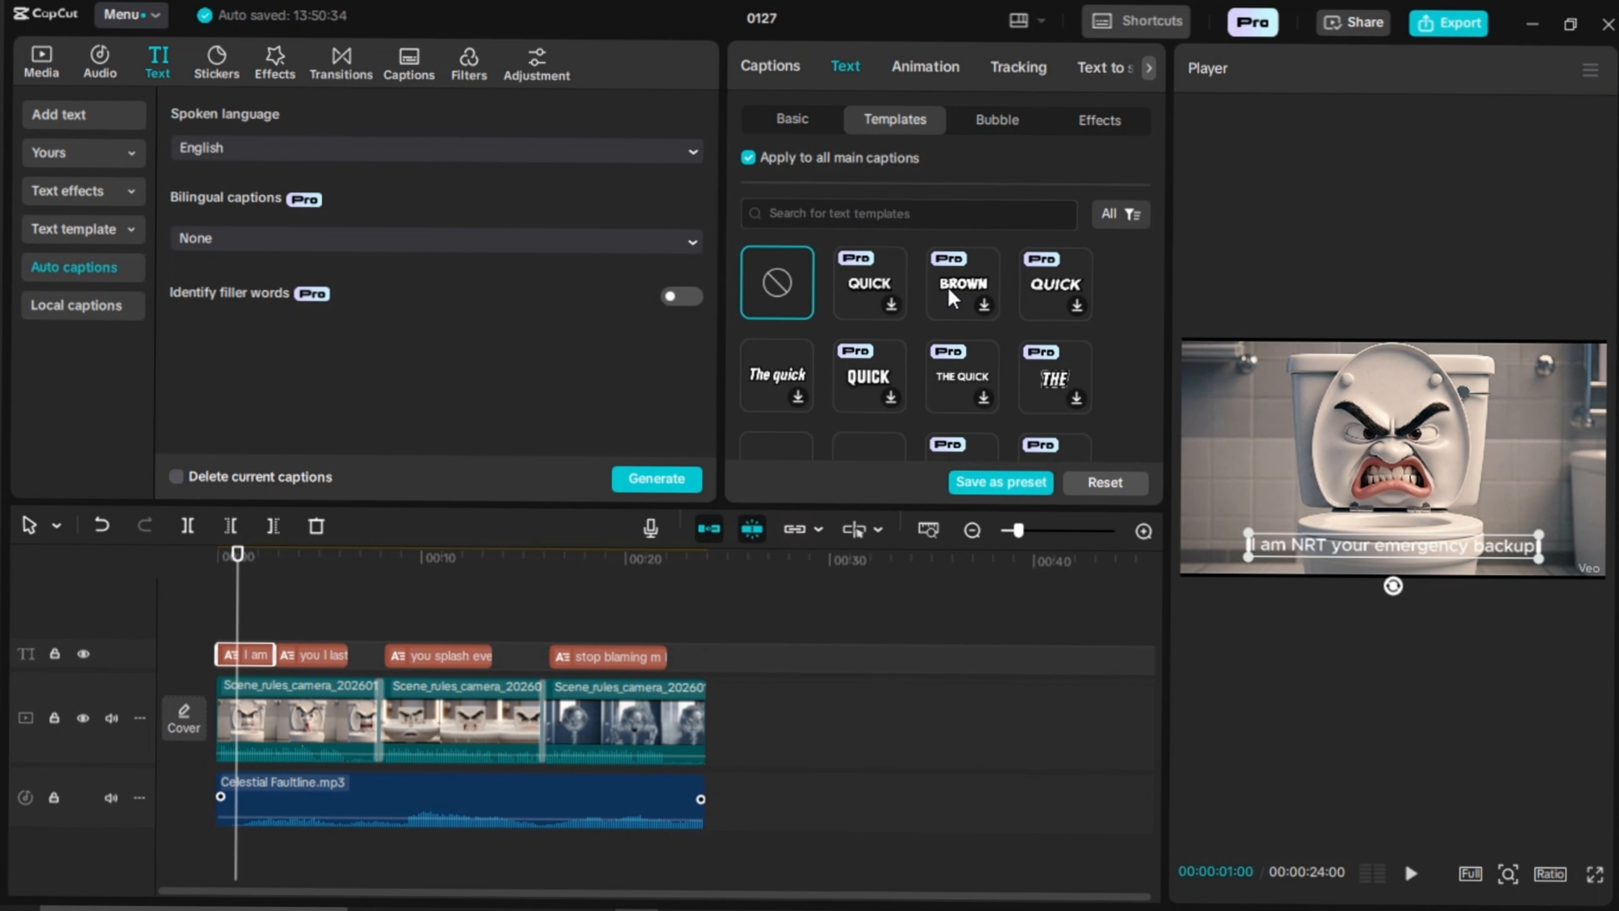
{"action": "left_click", "coordinate": [973, 285]}
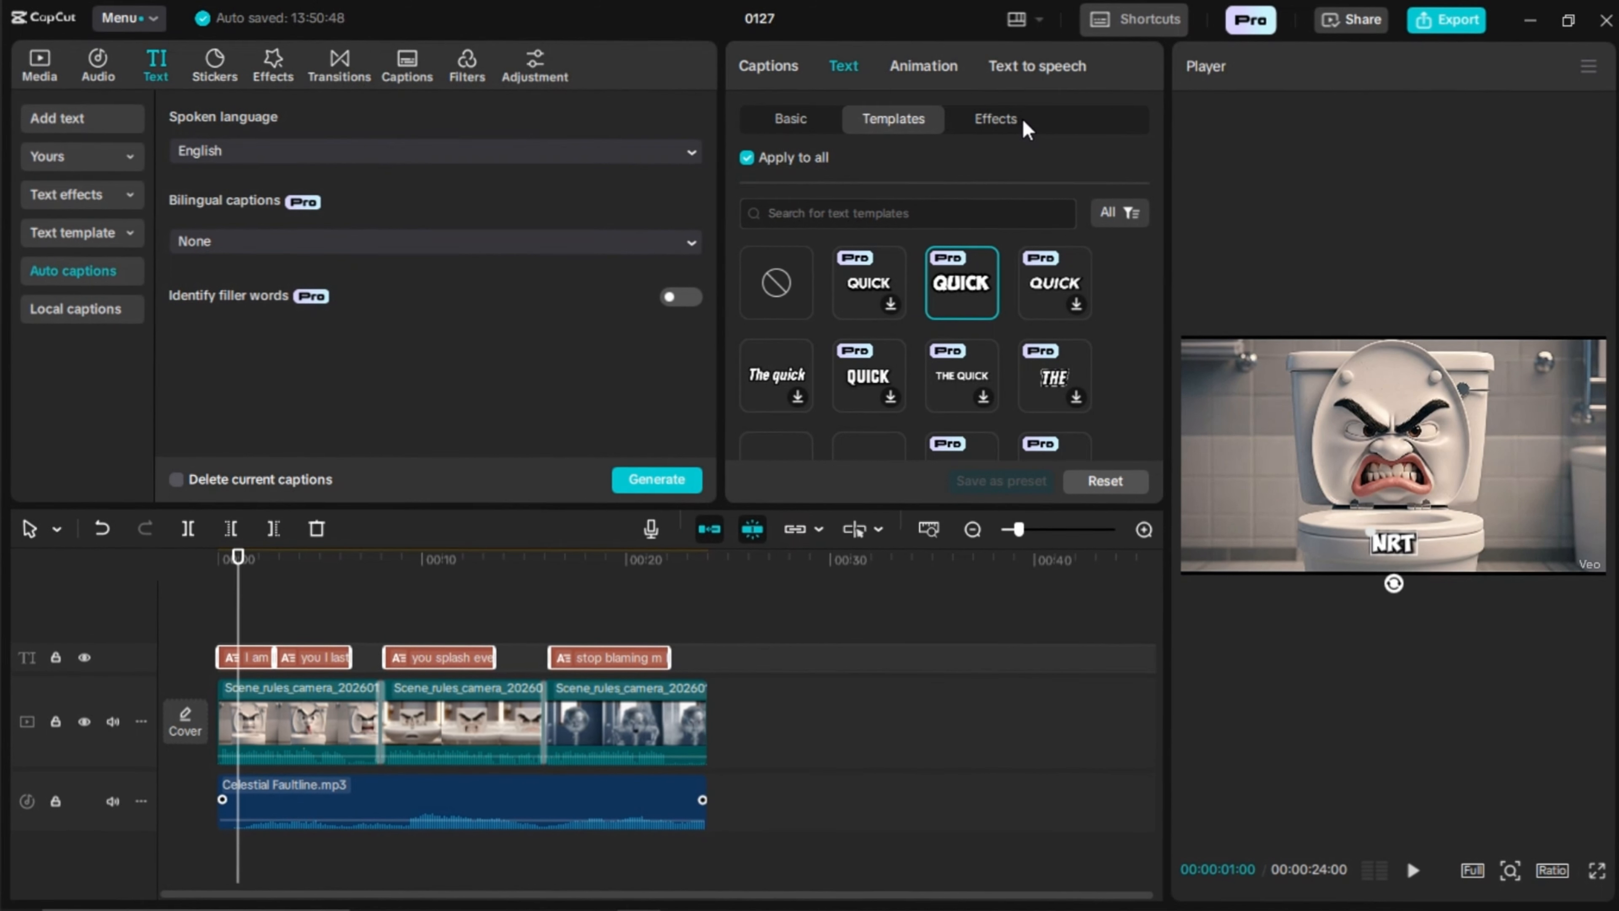
{"action": "left_click", "coordinate": [791, 119]}
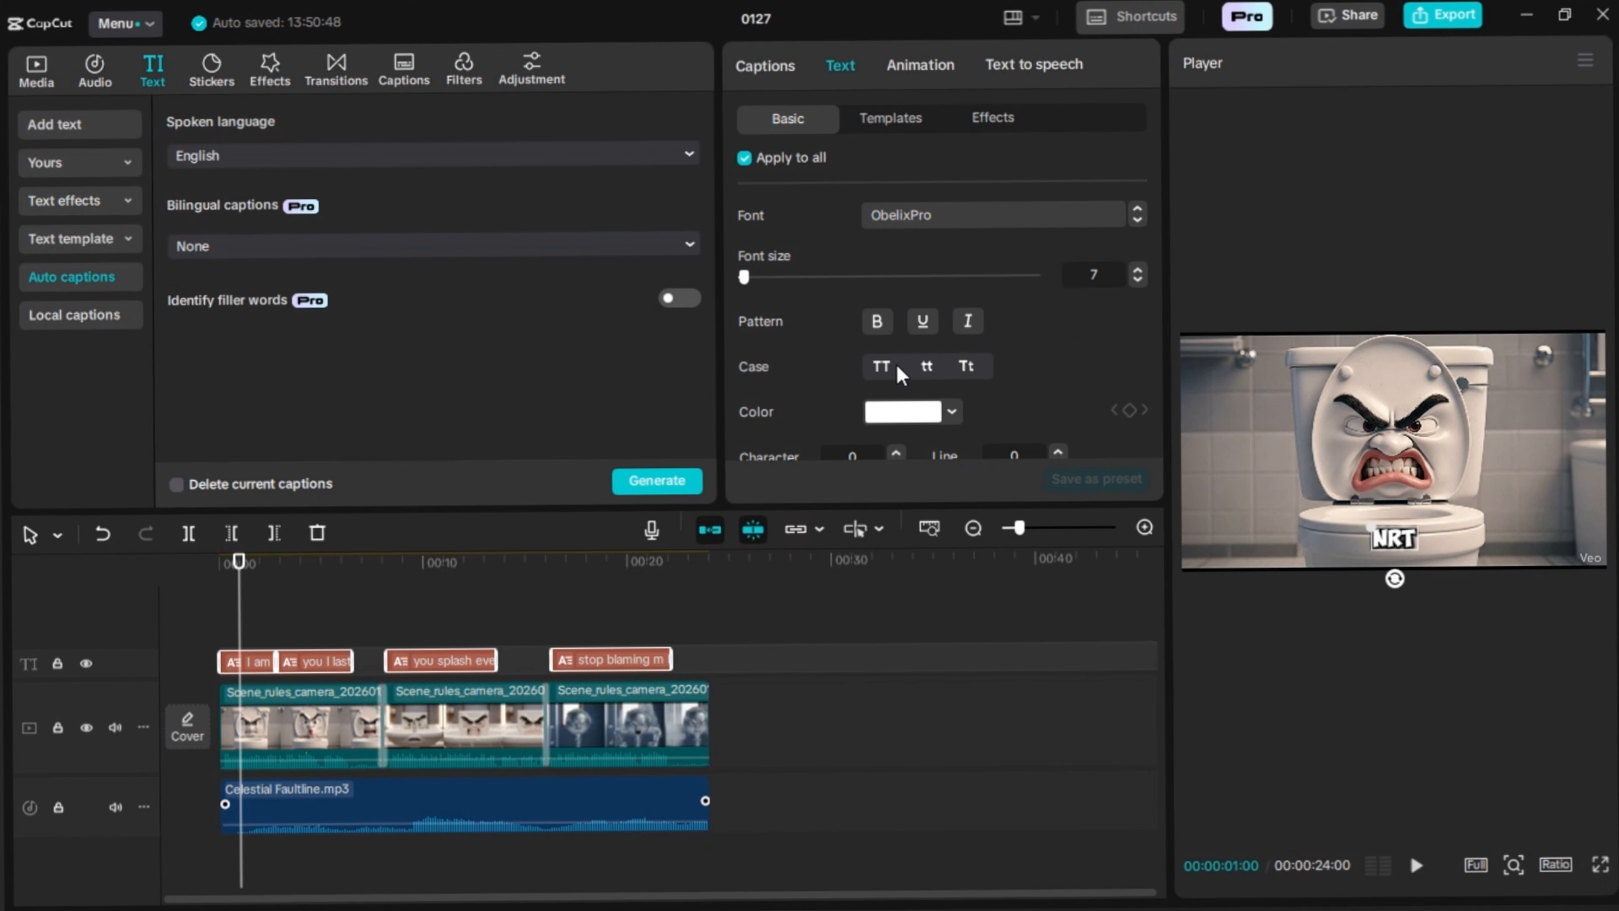
{"action": "scroll", "coordinate": [928, 385], "scroll_direction": "down", "scroll_amount": 2}
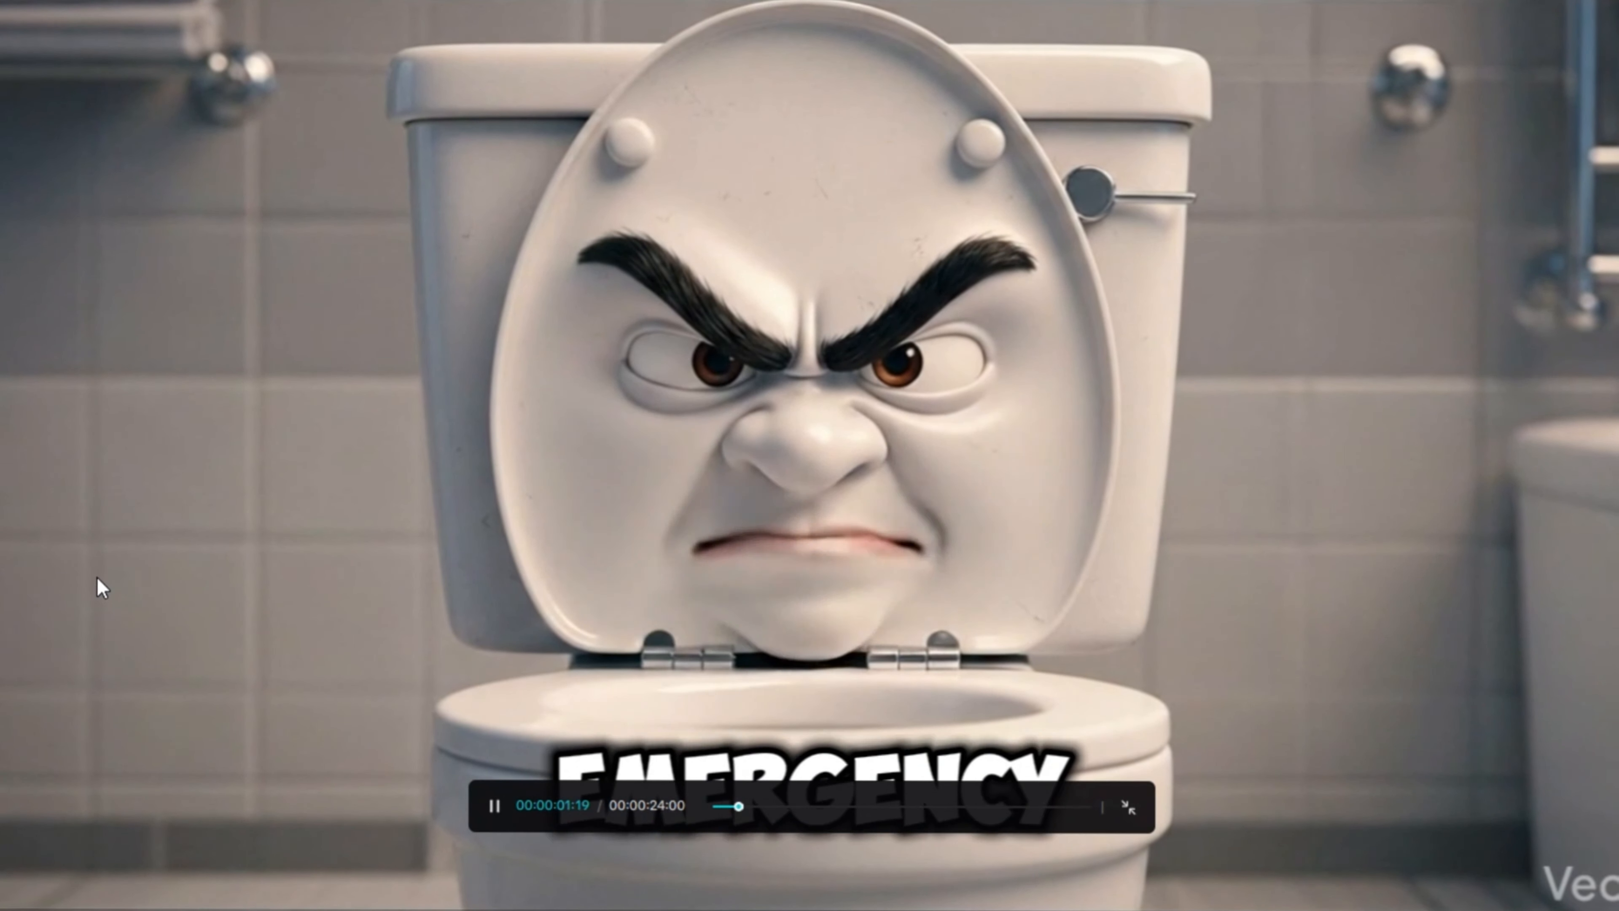